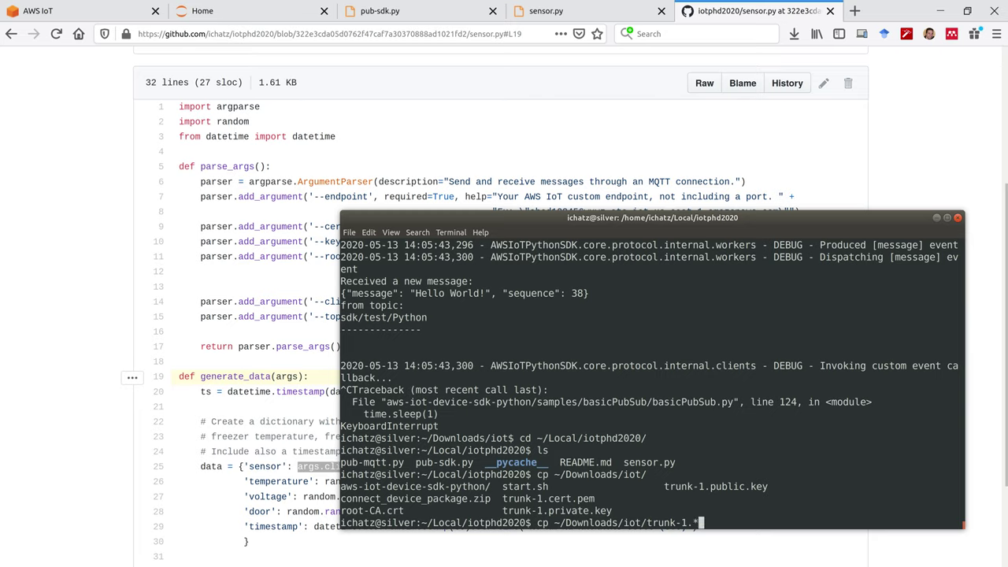
# - Copy the trunk-1.* files and root-CA.crt from ~/Downloads/iot into the current iotphd2020 folder
pyautogui.write('.')
pyautogui.press('Return')
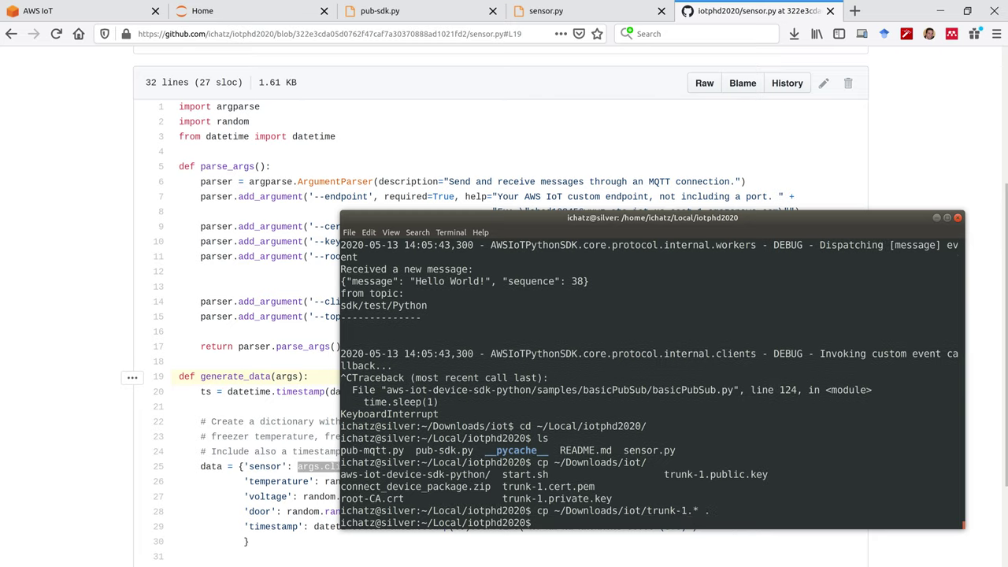
pyautogui.write('cp ~/Downloads/iot/trunk-1')
pyautogui.press('BackSpace')
pyautogui.press('BackSpace')
pyautogui.press('BackSpace')
pyautogui.press('BackSpace')
pyautogui.press('BackSpace')
pyautogui.press('BackSpace')
pyautogui.press('BackSpace')
pyautogui.write('r')
pyautogui.press('Tab')
pyautogui.write('.')
pyautogui.press('Return')
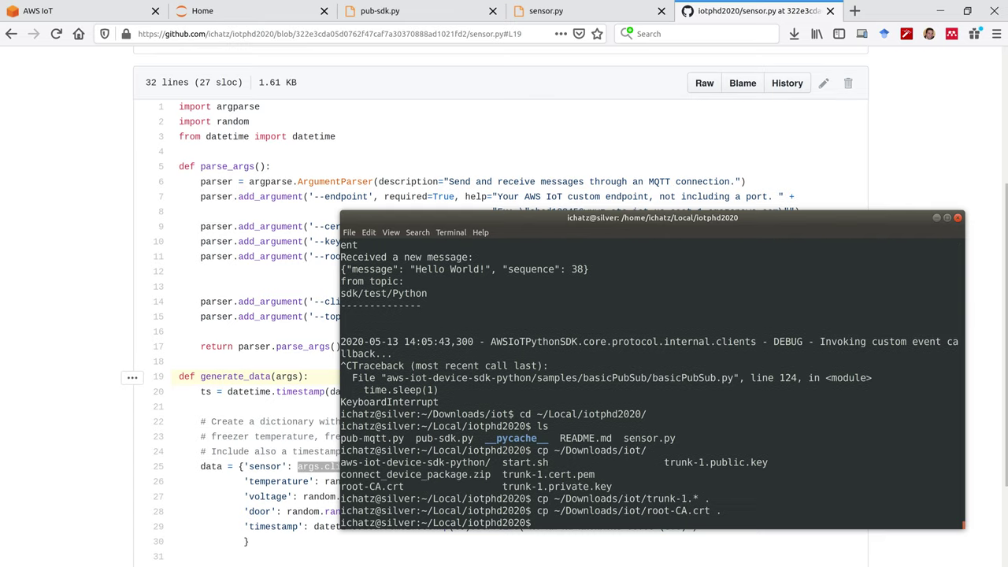
# - Begin a command that runs pub-sdk.py with Python, passing root-CA.crt as the --root-ca option
pyautogui.write('python p')
pyautogui.press('Tab')
pyautogui.write('s')
pyautogui.press('Tab')
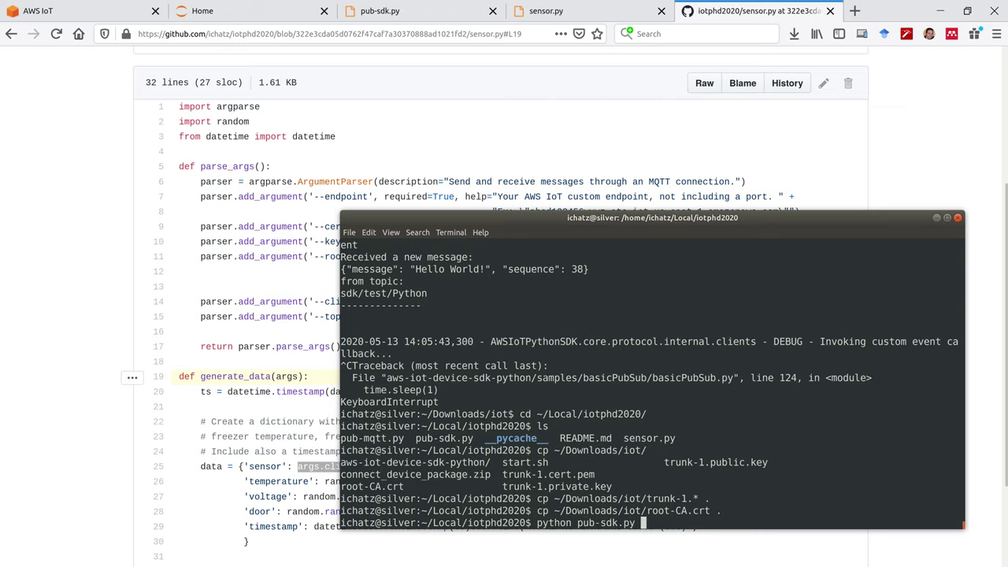
pyautogui.write('--')
pyautogui.scroll(-1, 281, 187)
pyautogui.scroll(-1, 281, 187)
pyautogui.moveTo(413, 217); pyautogui.dragTo(439, 235)
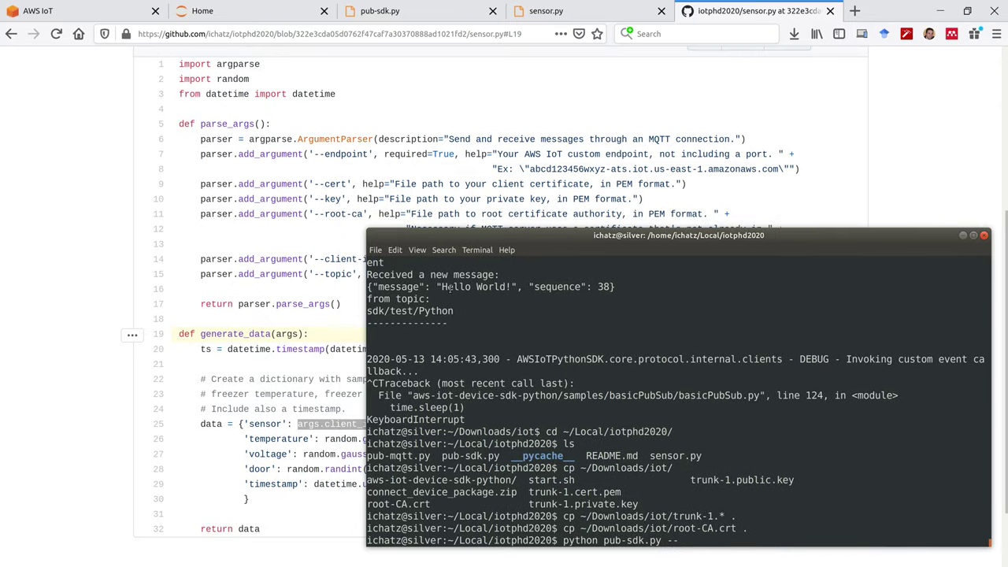
pyautogui.write('k')
pyautogui.press('BackSpace')
pyautogui.write('root-ca root-CA.crt --cert tr')
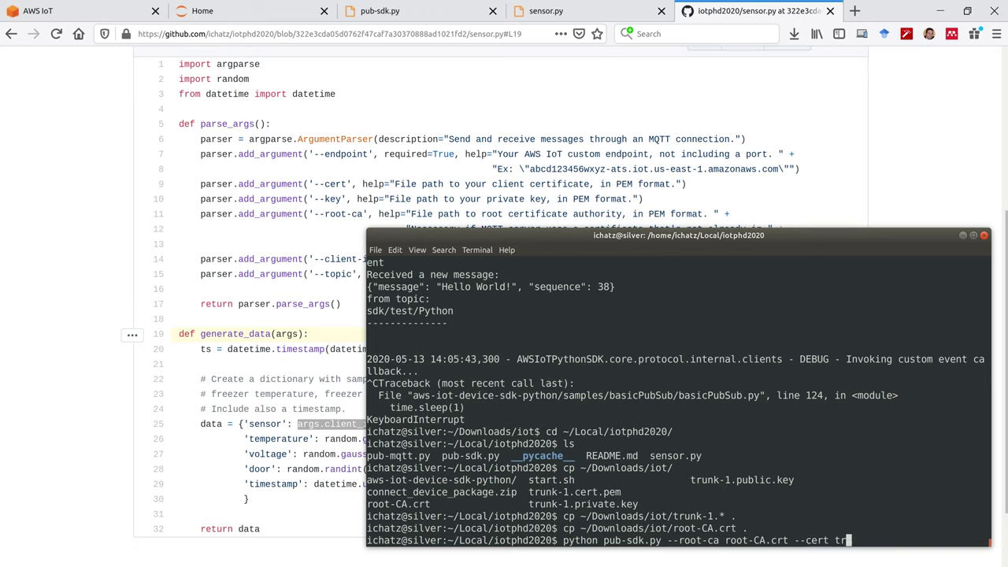
# - Extend the command with trunk-1.cert.pem for --cert and trunk-1.private.key for --key
pyautogui.press('Tab')
pyautogui.write('c')
pyautogui.press('Tab')
pyautogui.write('--key tr')
pyautogui.press('Tab')
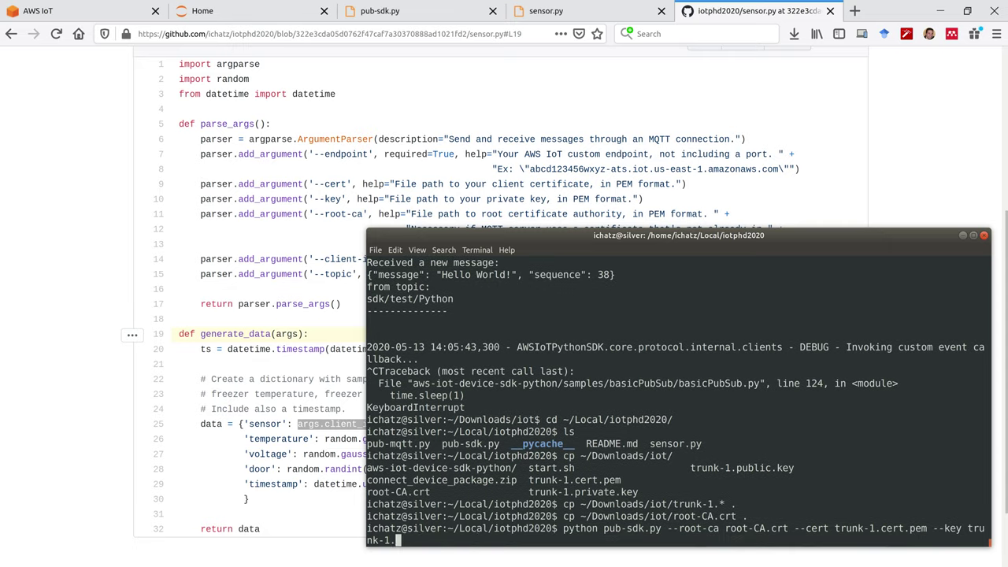
pyautogui.write('pr')
pyautogui.press('Tab')
# - Add --client-id trunk-1 and an empty --topic option to the pub-sdk.py command
pyautogui.write('--client-id')
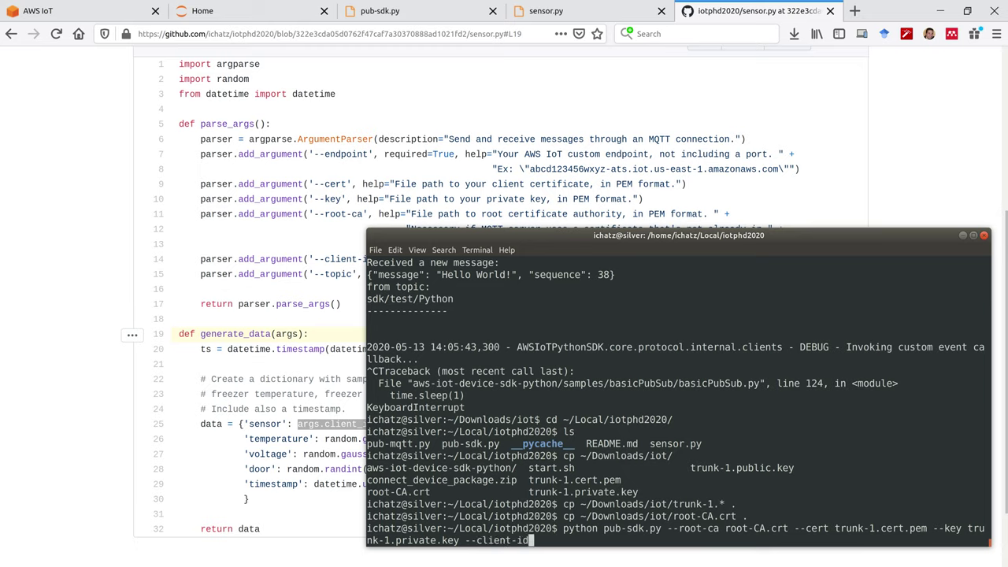
pyautogui.write(' turnk')
pyautogui.press('BackSpace')
pyautogui.press('BackSpace')
pyautogui.press('BackSpace')
pyautogui.press('BackSpace')
pyautogui.write('runk-1 --topic')
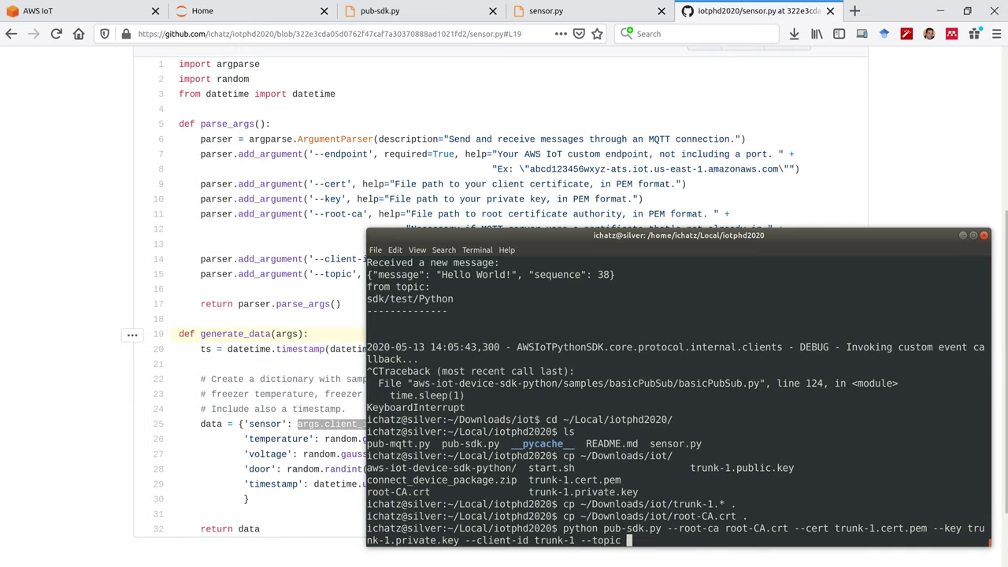
# - Bring up the AWS IoT console and enter topic/test-1 as the command's topic value
pyautogui.click(38, 10)
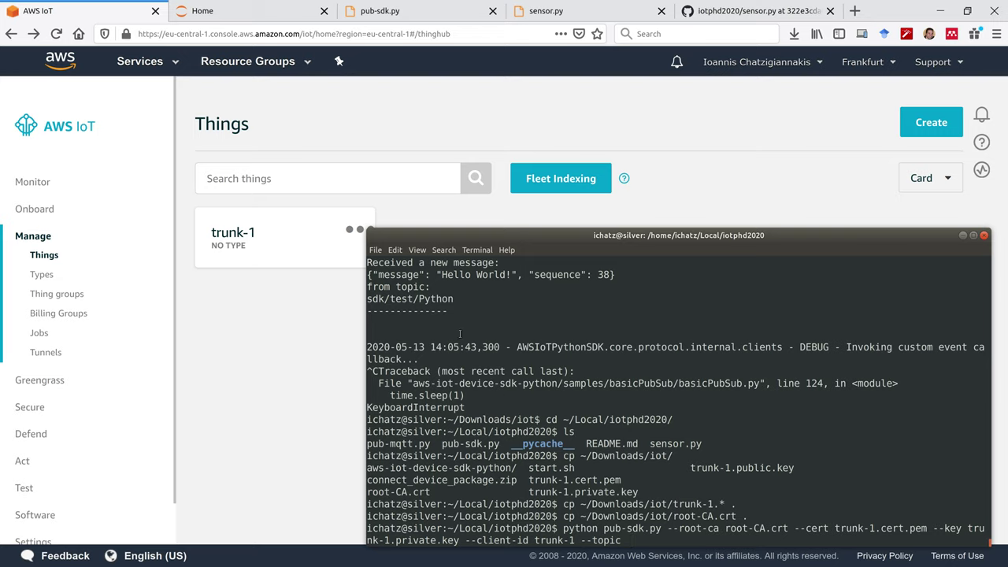
pyautogui.click(503, 400)
pyautogui.write('topic/tr')
pyautogui.press('BackSpace')
pyautogui.write('est-1')
# - Examine the policy document attached to trunk-1's certificate for the topics it allows
pyautogui.click(233, 233)
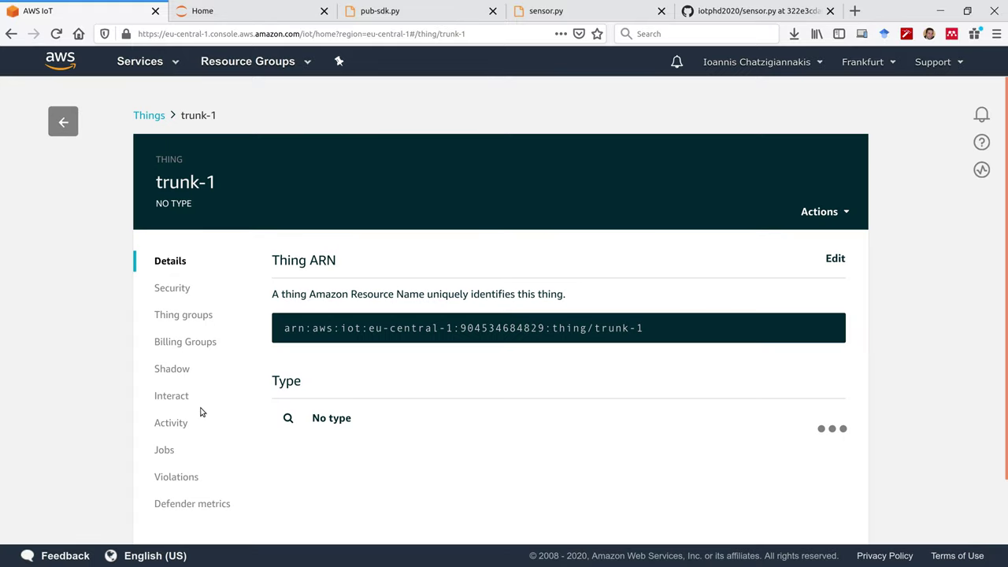
pyautogui.click(171, 288)
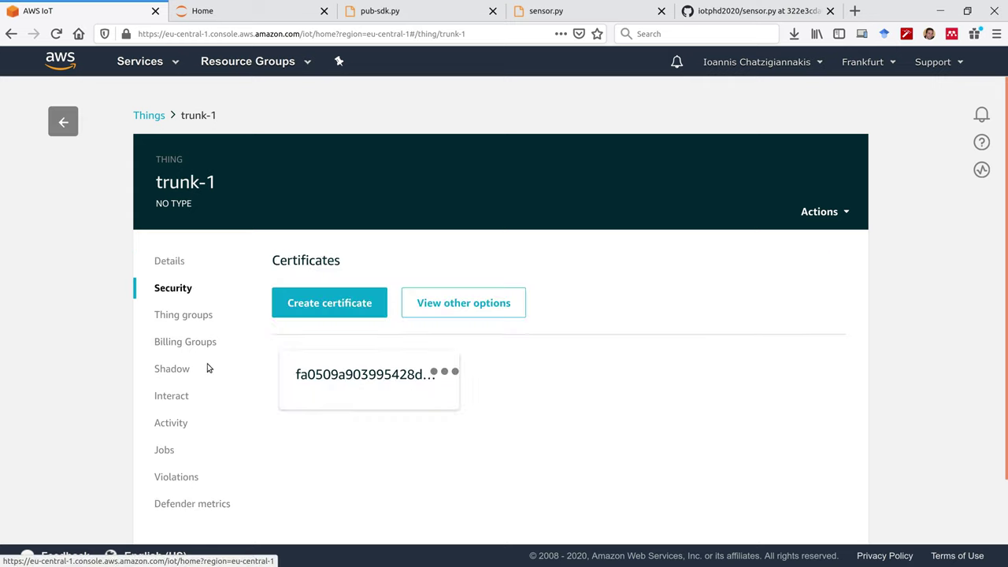
pyautogui.click(341, 379)
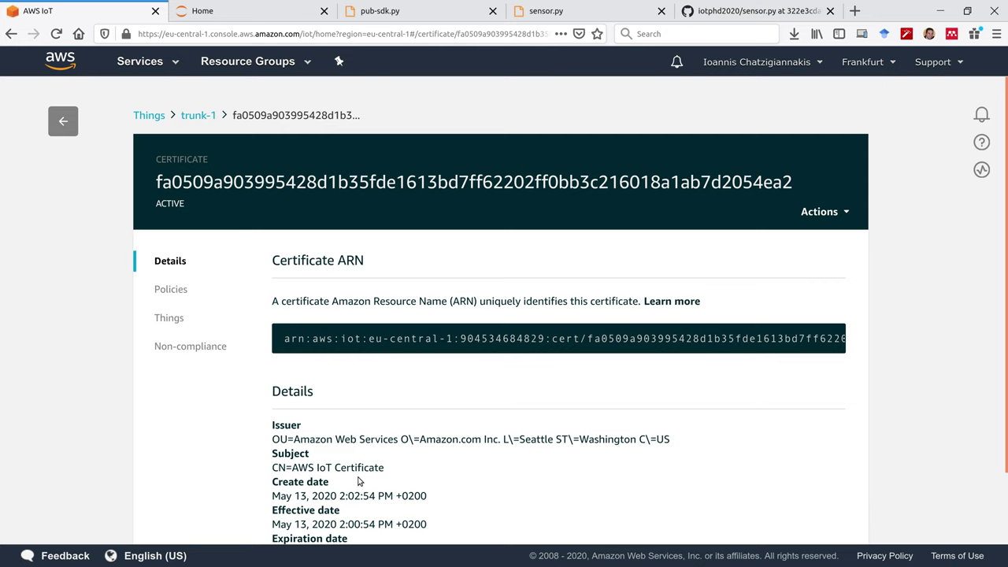
pyautogui.click(172, 290)
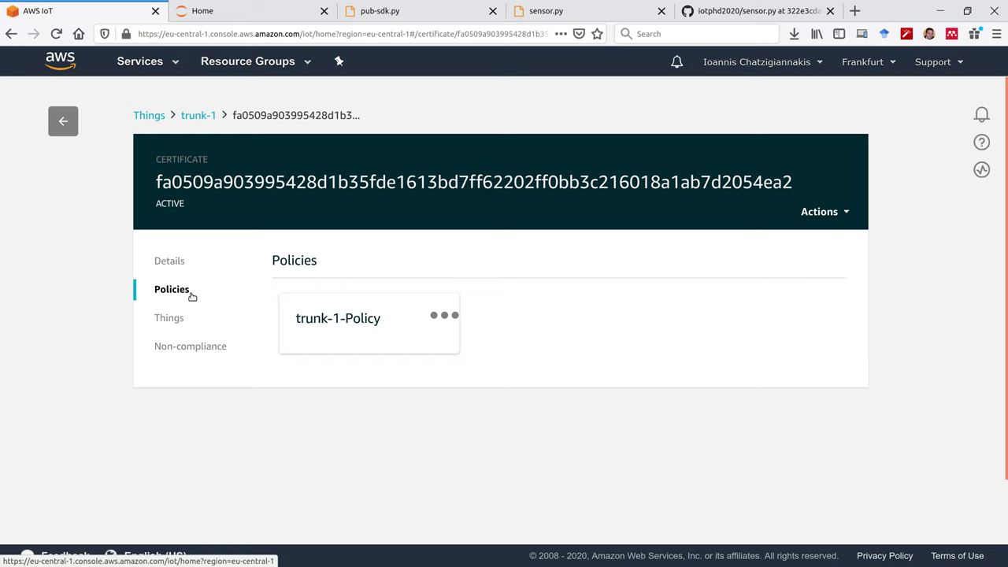
pyautogui.click(362, 322)
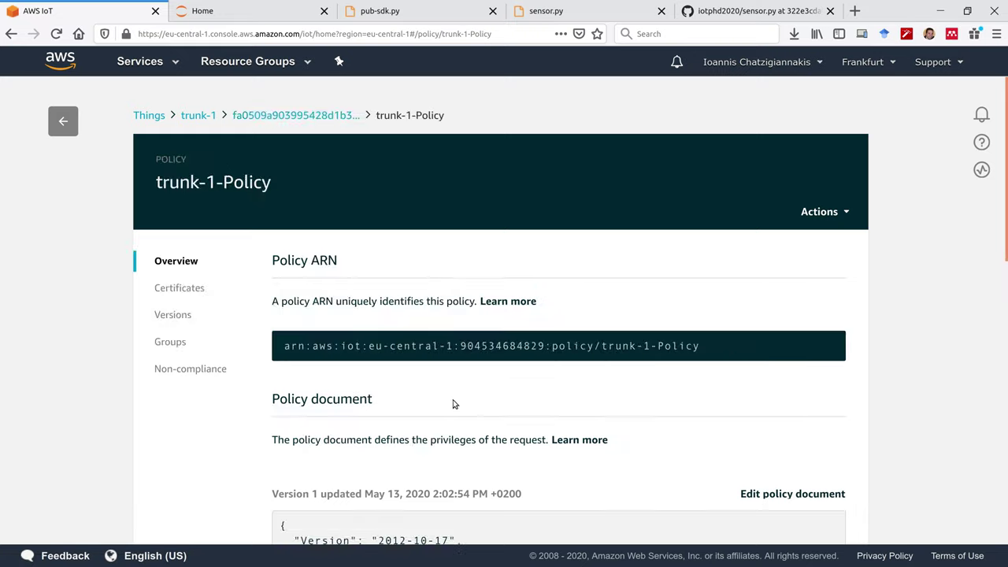
pyautogui.scroll(-3, 453, 404)
pyautogui.scroll(-1, 449, 392)
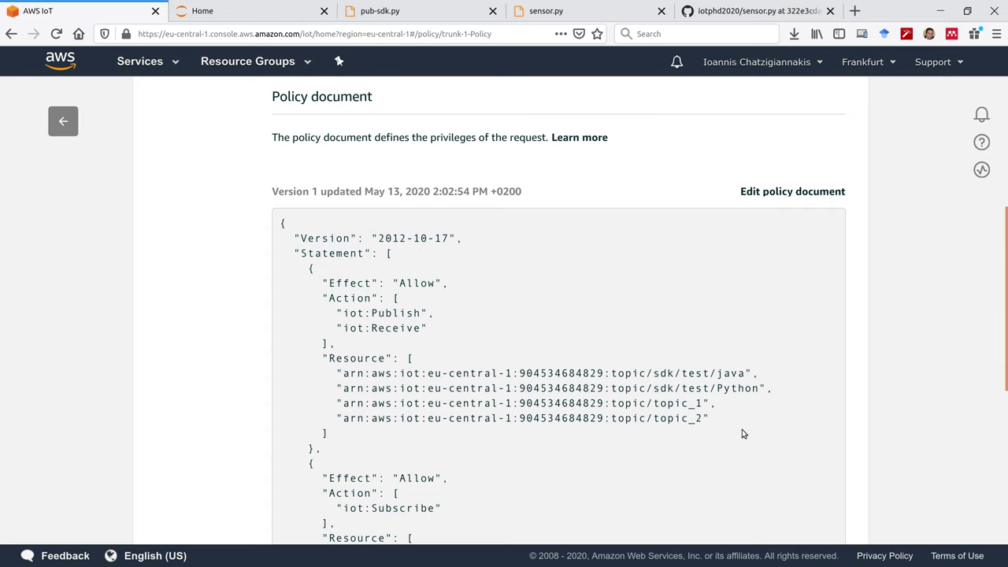
pyautogui.scroll(-2, 742, 430)
# - Return to the terminal and set the command's --topic value to topic/topic_1
pyautogui.hotkey('alt', 'Tab')
pyautogui.press('BackSpace')
pyautogui.press('BackSpace')
pyautogui.press('BackSpace')
pyautogui.press('BackSpace')
pyautogui.press('BackSpace')
pyautogui.write('opic topic/top')
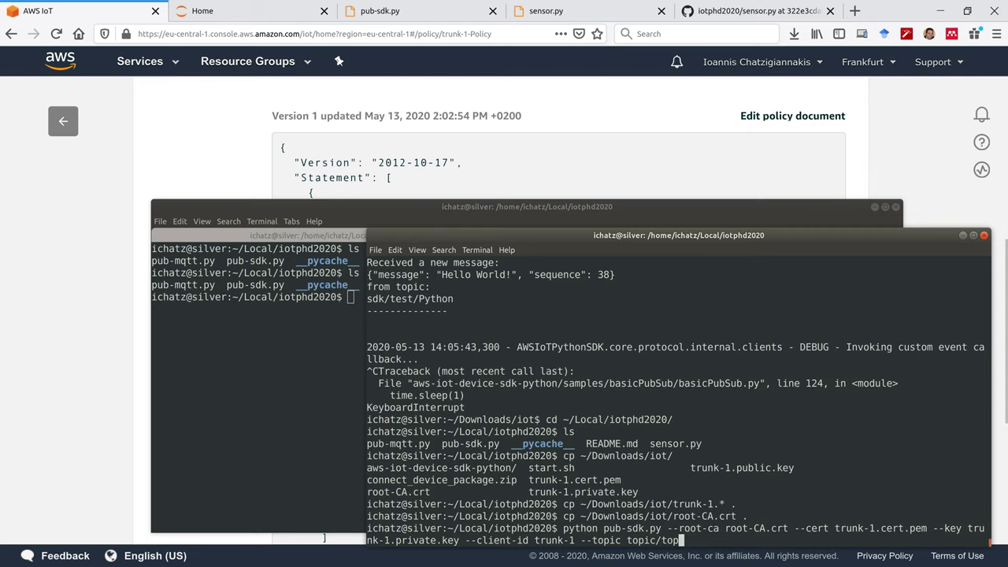
pyautogui.write('ic_1')
# - Exit the shell in the active tab of the other terminal window
pyautogui.click(350, 426)
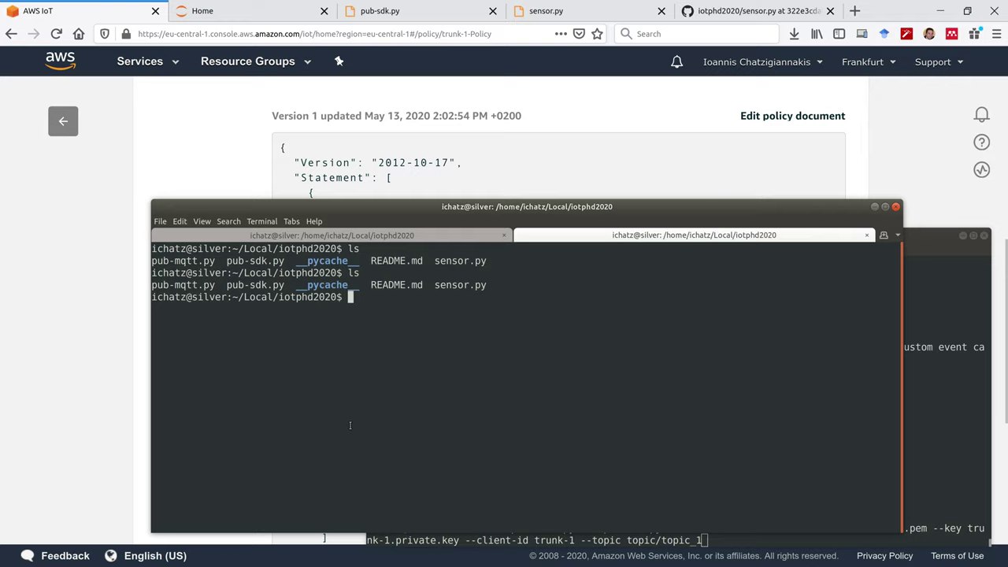
pyautogui.write('exit')
pyautogui.press('Return')
# - Shut down the running Jupyter Notebook server and exit its terminal
pyautogui.write('exi')
pyautogui.hotkey('alt', 'Tab')
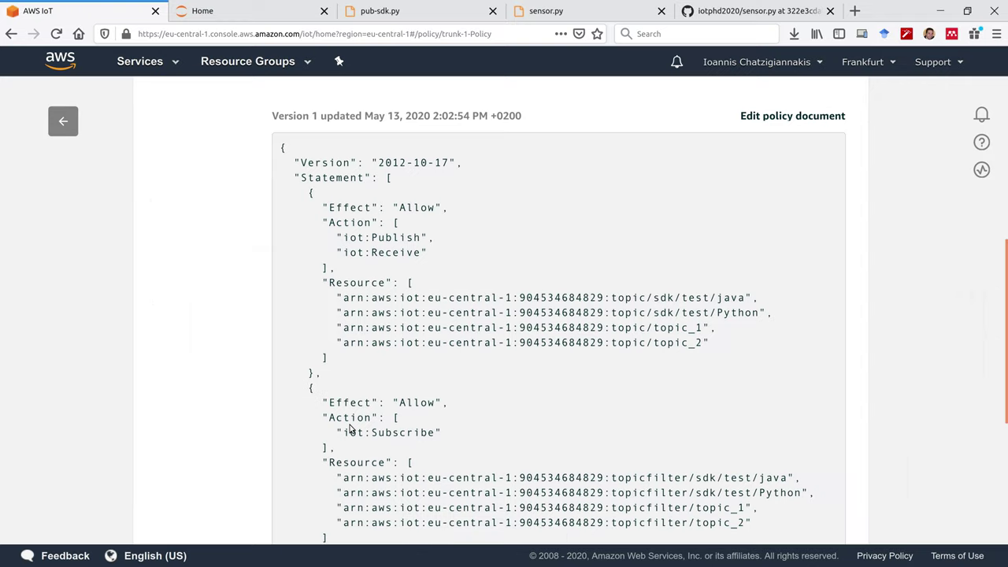
pyautogui.hotkey('alt', 'Tab')
pyautogui.hotkey('ctrl', 'c')
pyautogui.write('y')
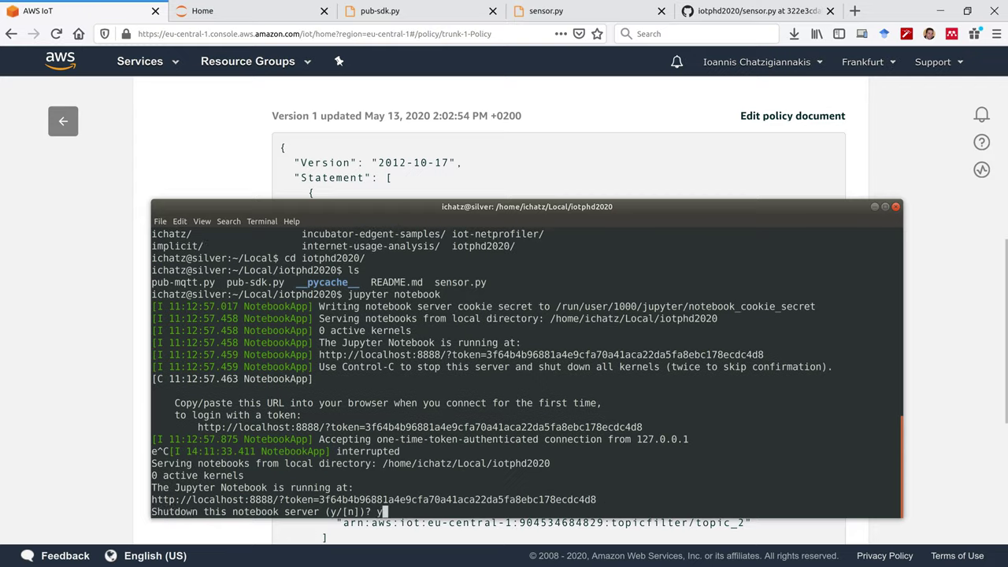
pyautogui.press('Return')
pyautogui.write('exit')
pyautogui.press('Return')
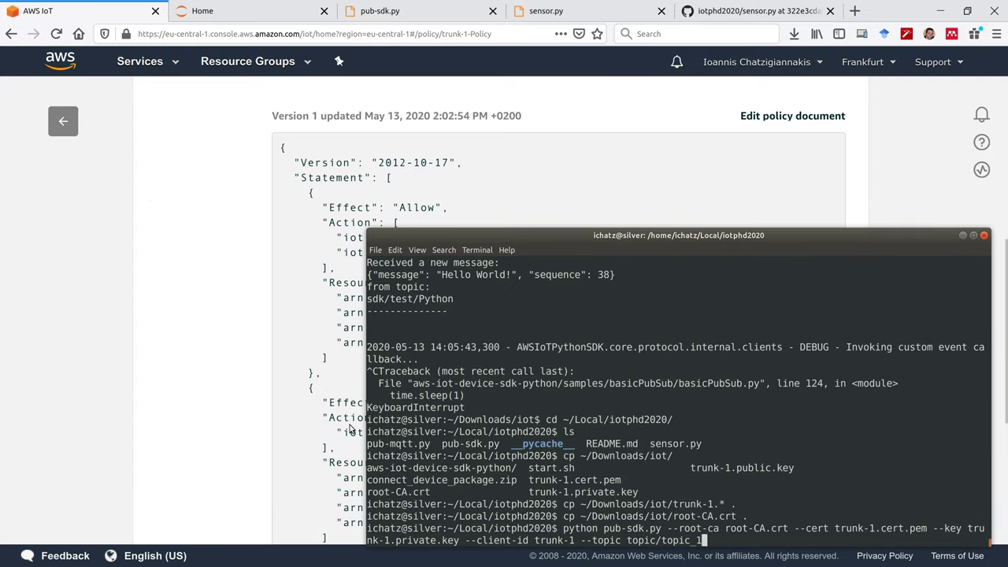
# - Run the pub-sdk.py command, and recall it with an --endpoint option appended
pyautogui.press('Return')
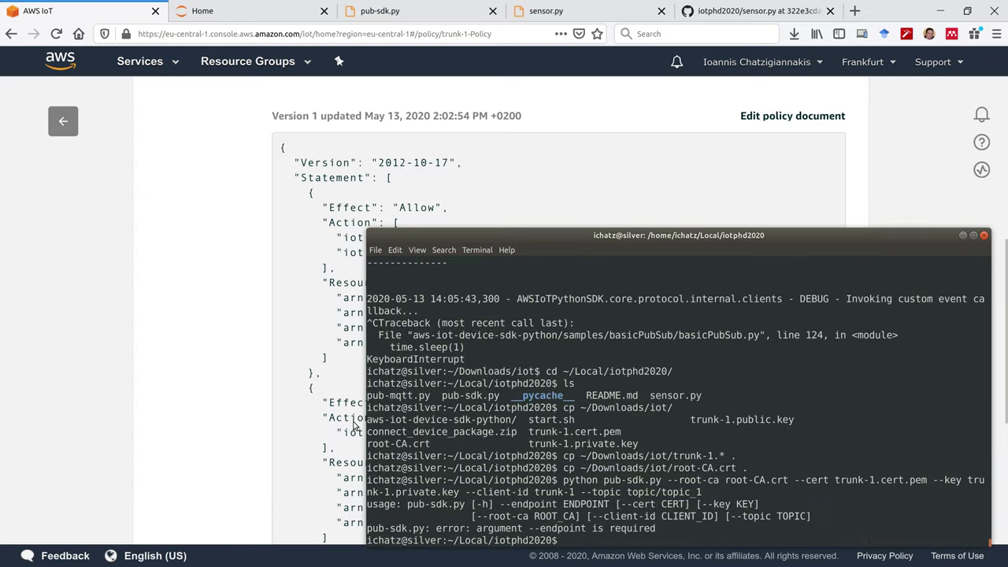
pyautogui.moveTo(554, 239); pyautogui.dragTo(546, 221)
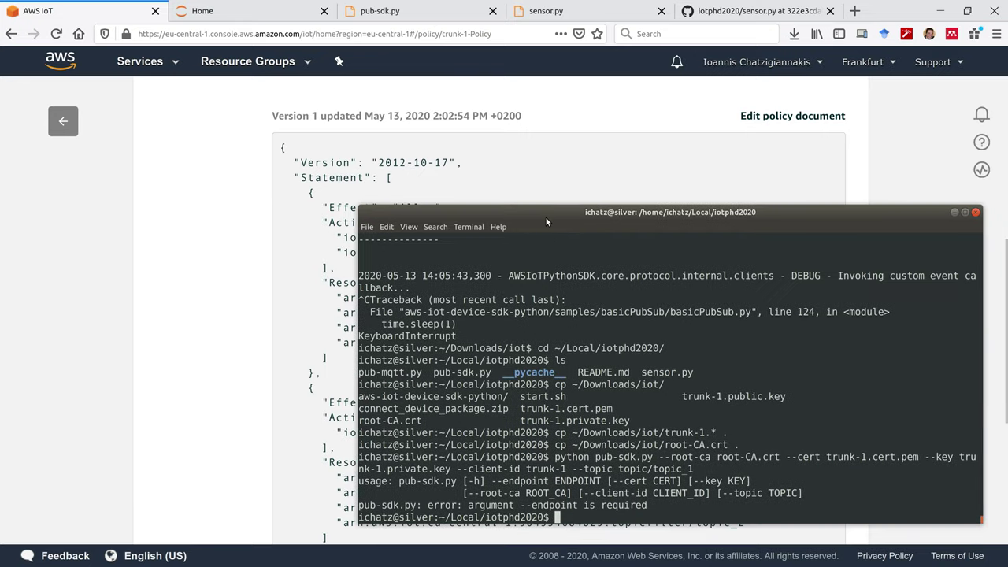
pyautogui.press('Up')
pyautogui.write('--')
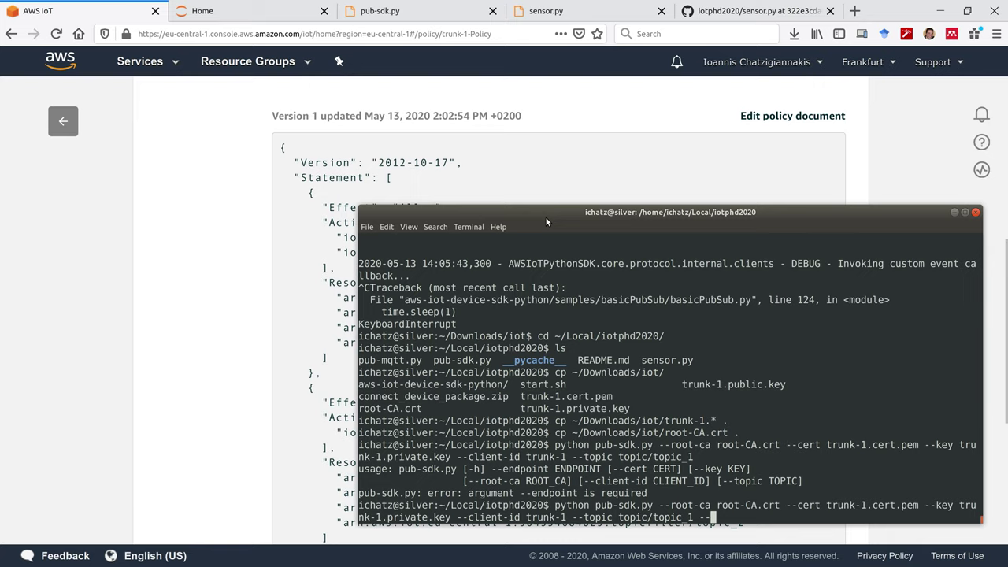
pyautogui.write('endpoint')
# - Check the MQTT client test page in the AWS IoT console for the endpoint address
pyautogui.click(66, 121)
pyautogui.click(64, 123)
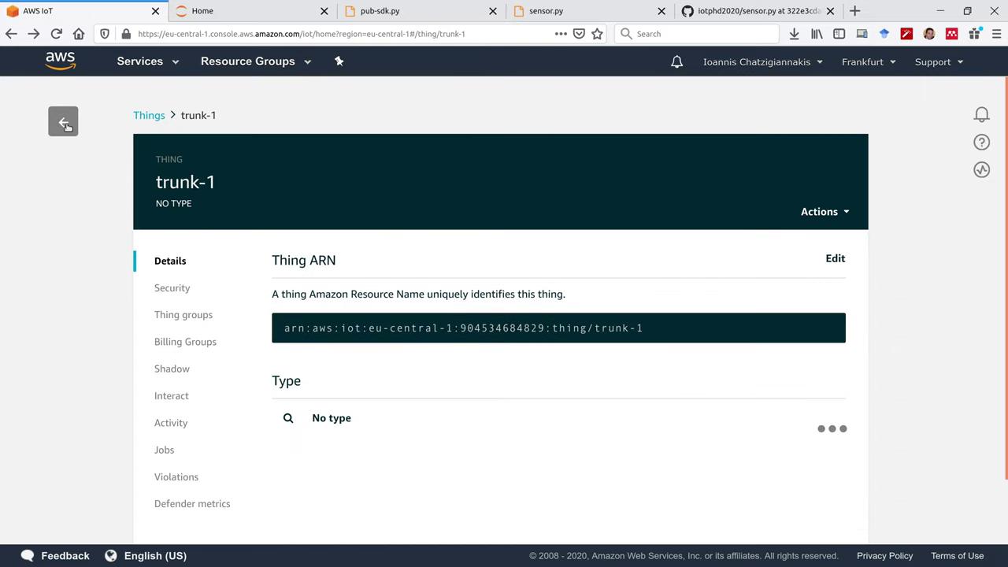
pyautogui.click(66, 126)
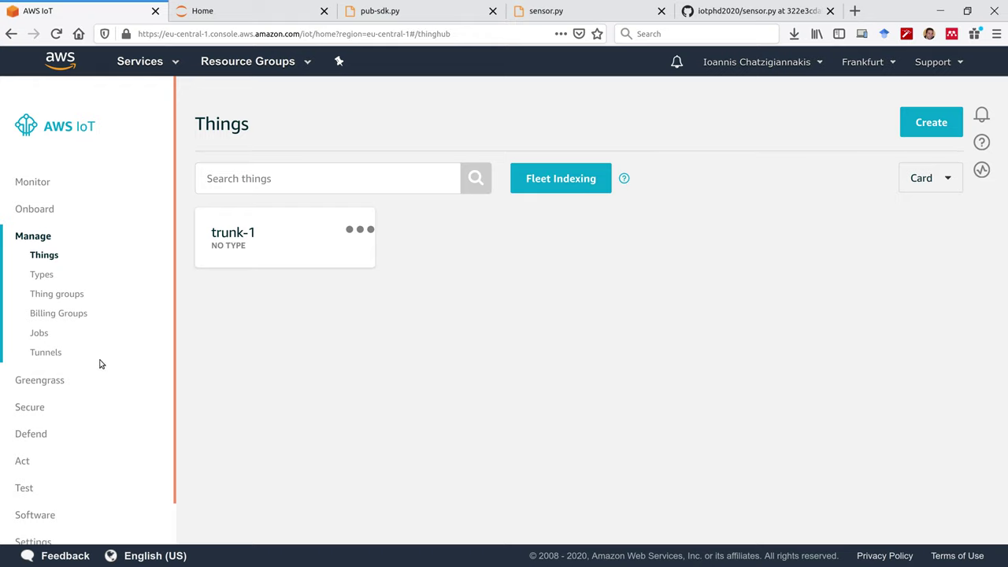
pyautogui.scroll(-1, 63, 394)
pyautogui.click(25, 448)
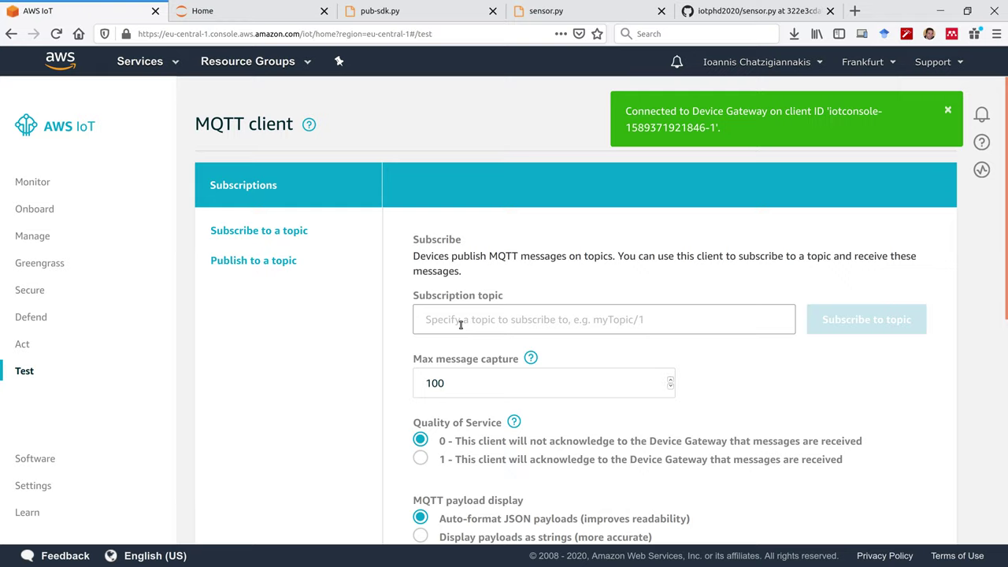
pyautogui.scroll(-2, 475, 309)
pyautogui.scroll(-5, 475, 309)
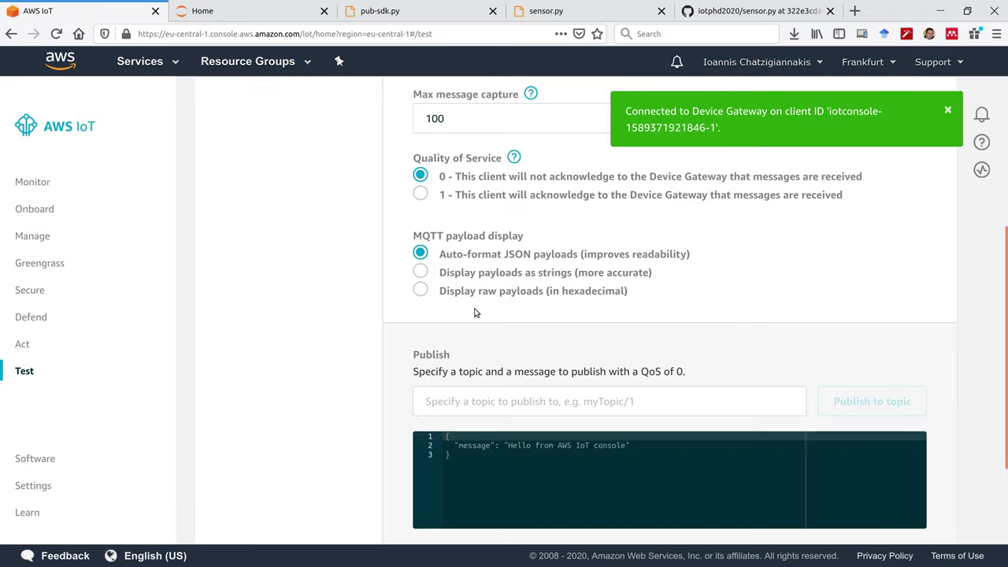
pyautogui.scroll(6, 475, 313)
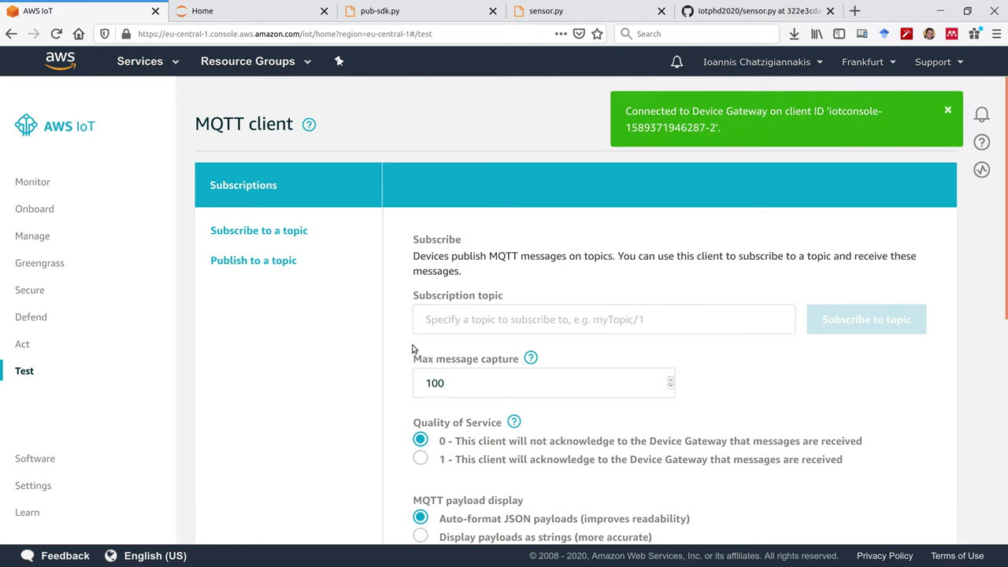
pyautogui.click(443, 319)
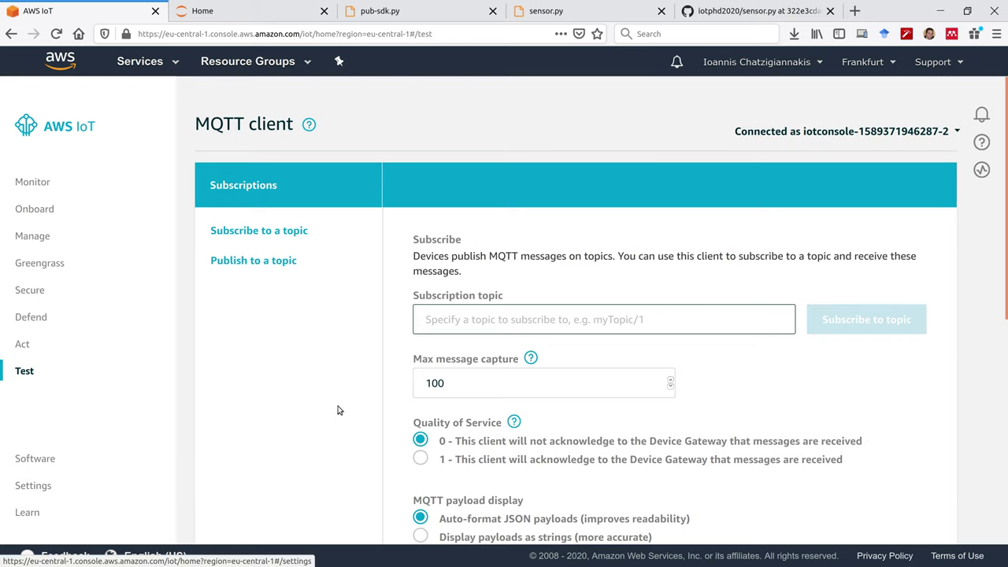
# - Copy the custom endpoint address from the AWS IoT settings
pyautogui.hotkey('alt', 'Tab')
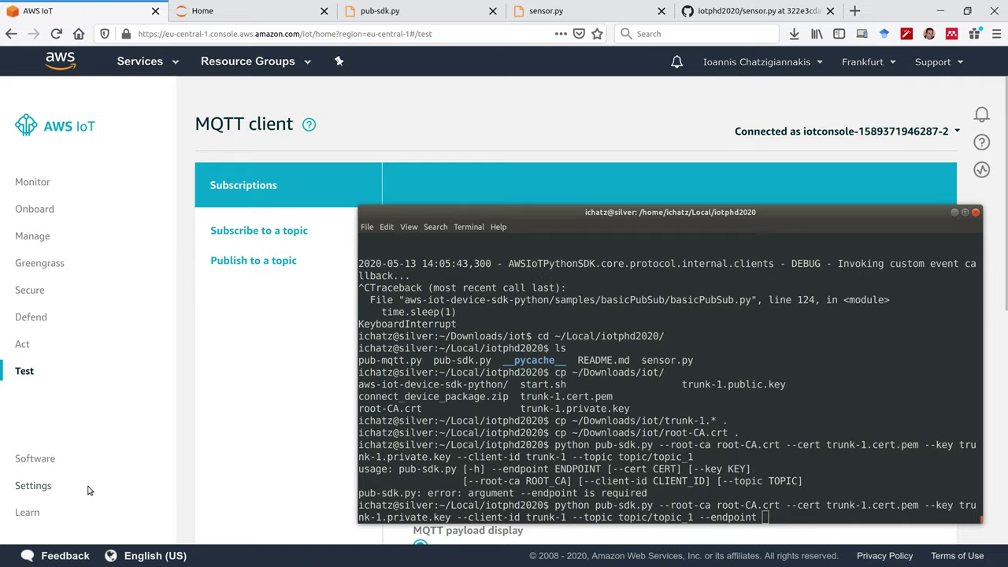
pyautogui.hotkey('alt', 'Tab')
pyautogui.click(18, 489)
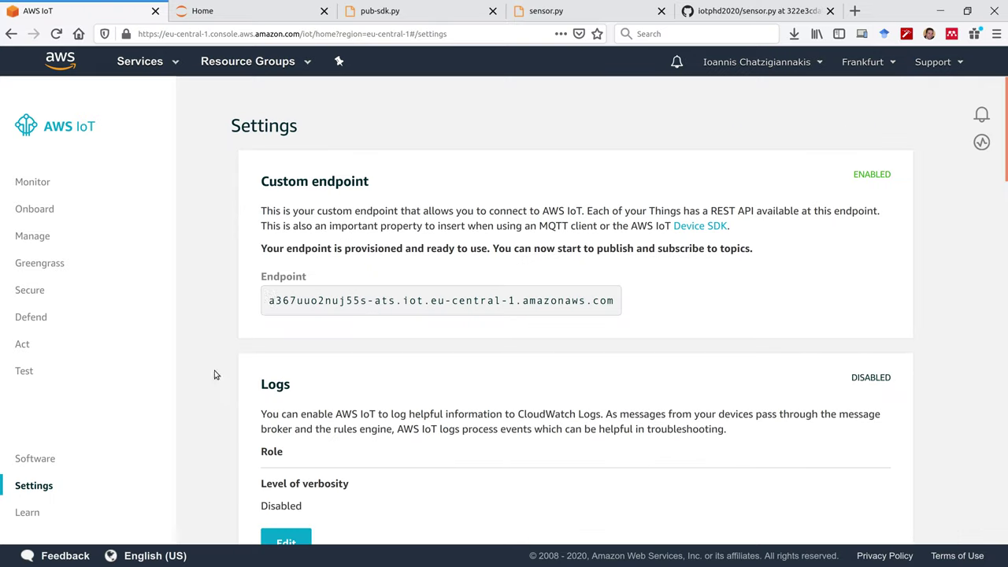
pyautogui.moveTo(270, 302); pyautogui.dragTo(583, 310)
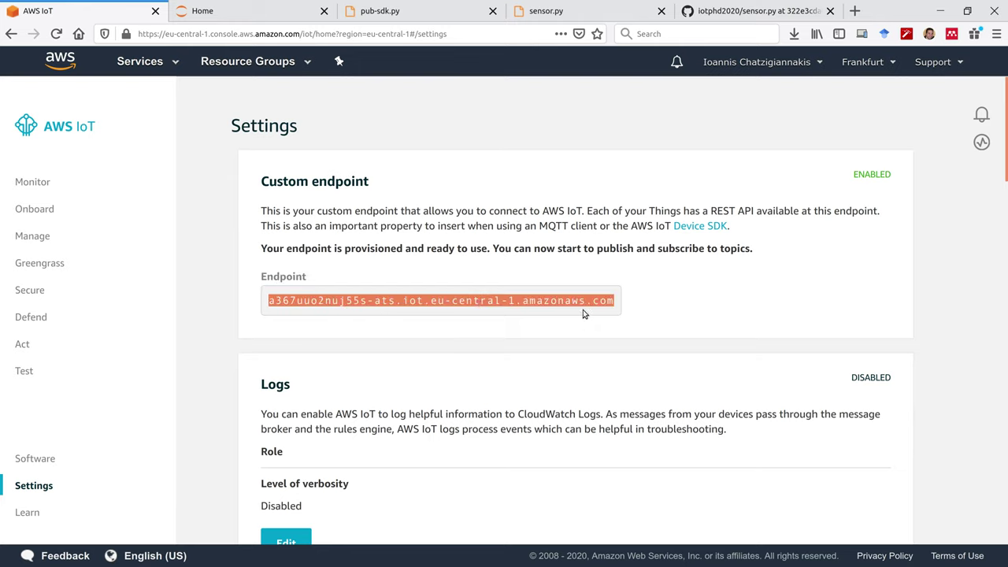
pyautogui.rightClick(478, 303)
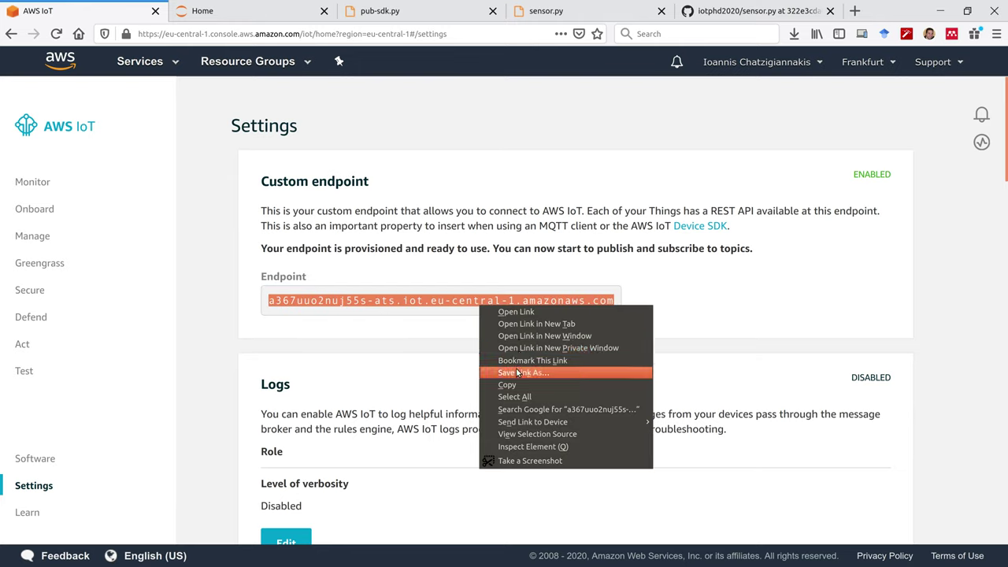
pyautogui.click(508, 385)
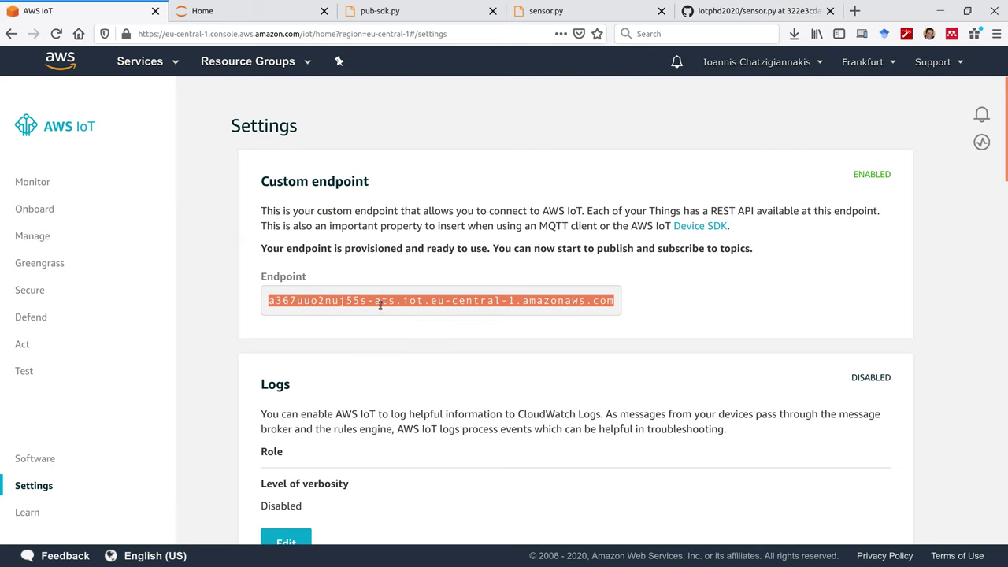
pyautogui.click(379, 305)
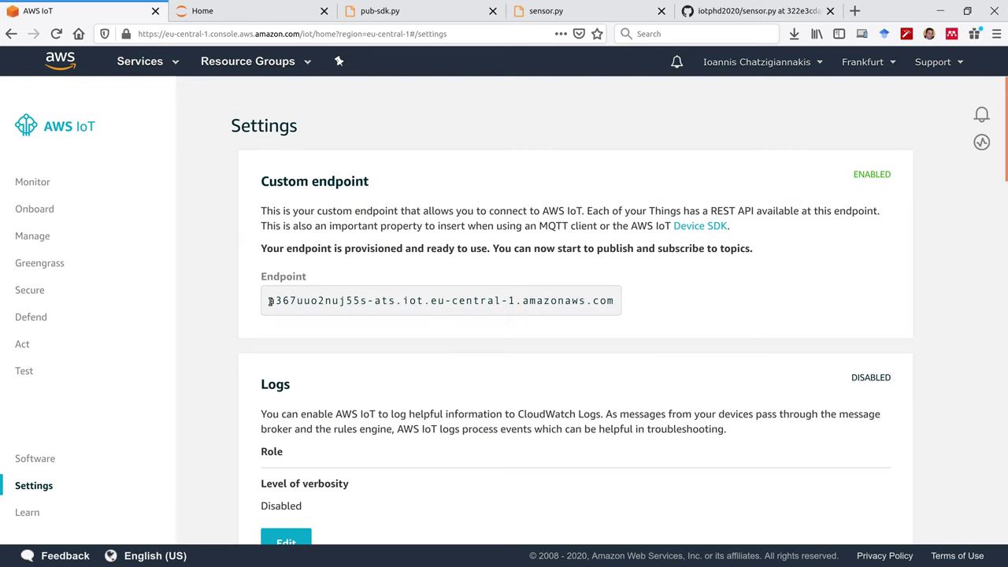
# - Try supplying only the a367uuo2nuj55s-ats part of the custom endpoint as the --endpoint value of the pub-sdk.py command
pyautogui.moveTo(269, 302); pyautogui.dragTo(396, 303)
pyautogui.hotkey('ctrl', 'c')
pyautogui.hotkey('alt', 'Tab')
pyautogui.middleClick(798, 480)
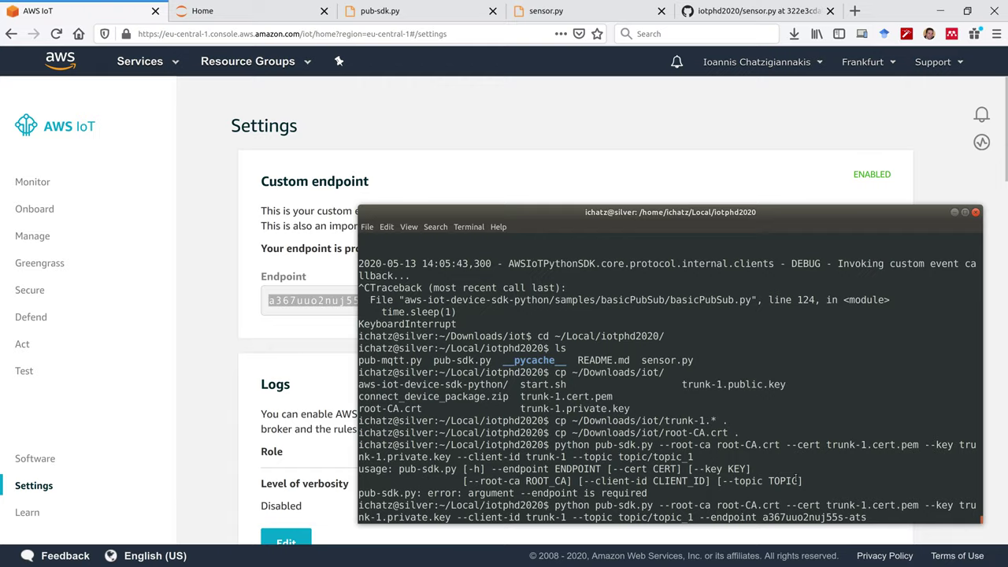
# - Replace the partial --endpoint value with the full address a367uuo2nuj55s-ats.iot.eu-central-1.amazonaws.com copied from the AWS IoT settings and run the command
pyautogui.hotkey('alt', 'Tab')
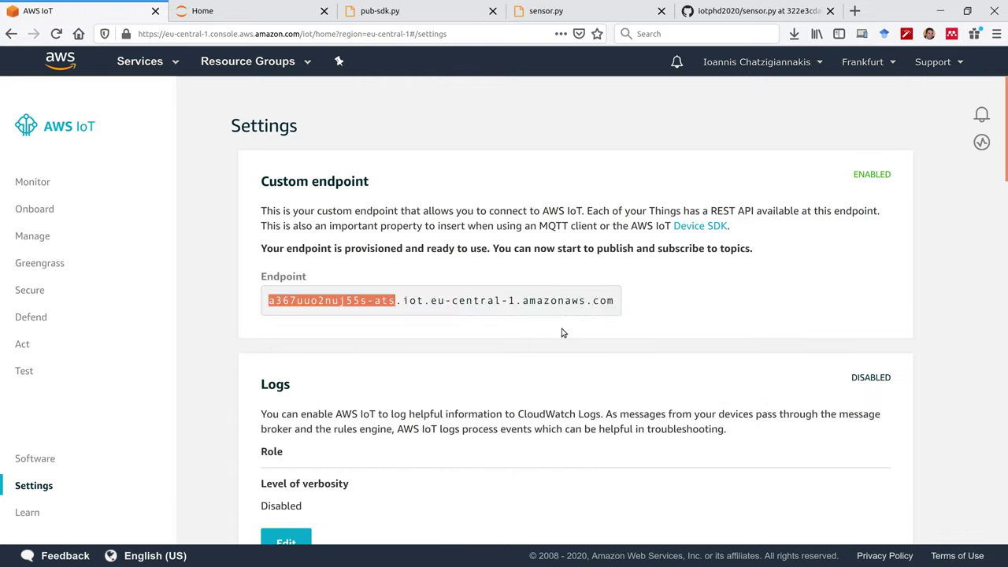
pyautogui.keyDown('shift'); pyautogui.click(609, 312); pyautogui.keyUp('shift')
pyautogui.hotkey('ctrl', 'c')
pyautogui.hotkey('alt', 'Tab')
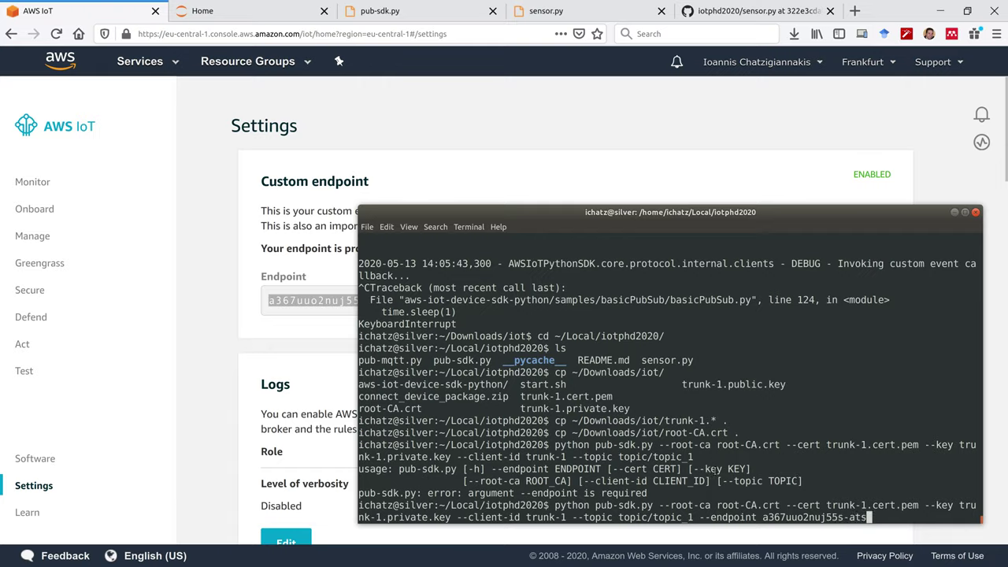
pyautogui.press('BackSpace')
pyautogui.press('BackSpace')
pyautogui.press('BackSpace')
pyautogui.press('BackSpace')
pyautogui.press('BackSpace')
pyautogui.press('BackSpace')
pyautogui.press('BackSpace')
pyautogui.press('BackSpace')
pyautogui.press('BackSpace')
pyautogui.press('BackSpace')
pyautogui.press('BackSpace')
pyautogui.press('BackSpace')
pyautogui.press('BackSpace')
pyautogui.press('BackSpace')
pyautogui.press('BackSpace')
pyautogui.press('BackSpace')
pyautogui.press('BackSpace')
pyautogui.press('BackSpace')
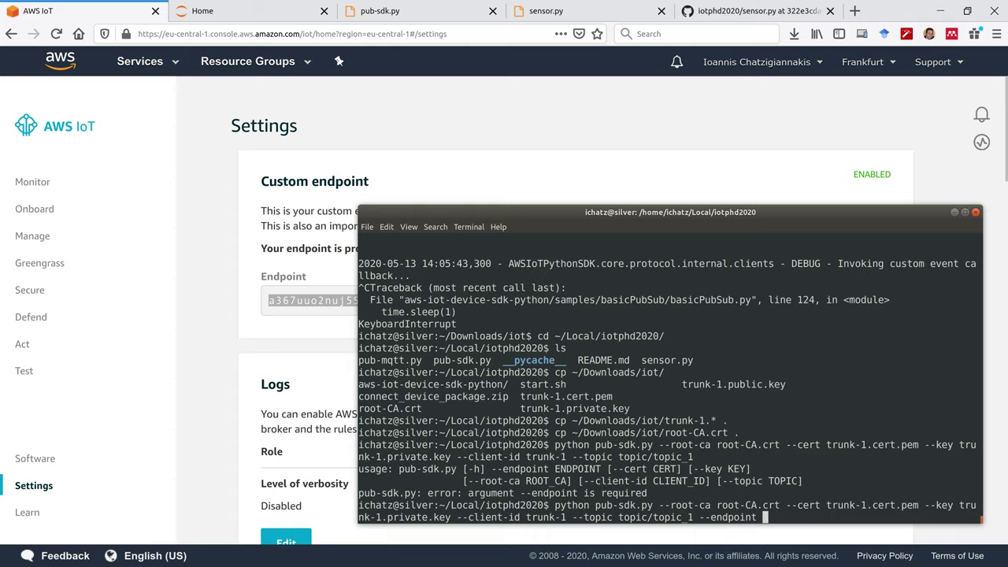
pyautogui.middleClick(843, 522)
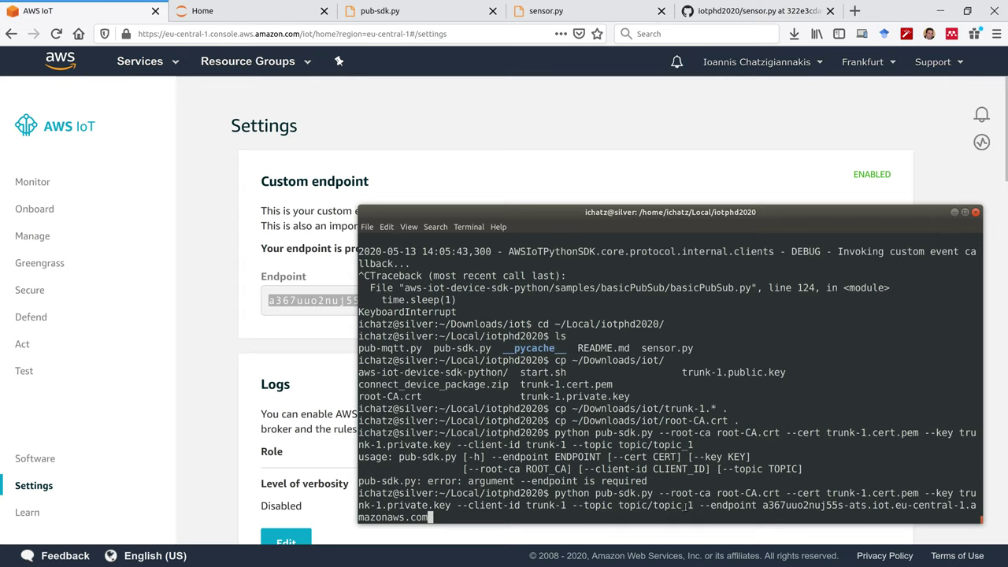
pyautogui.press('Return')
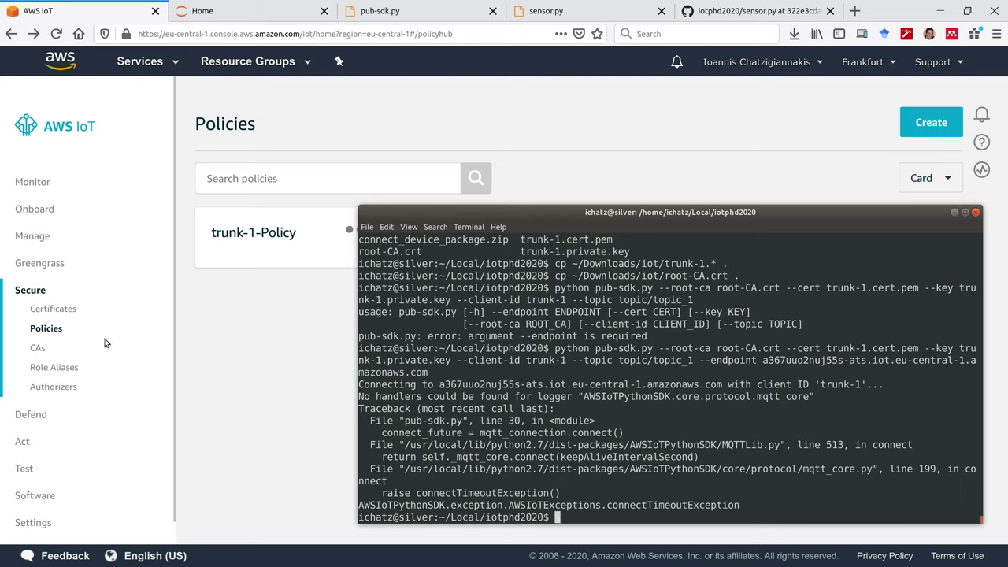
# - Check the certificate listed in the security section of the trunk-1 thing and return to the things list
pyautogui.click(36, 236)
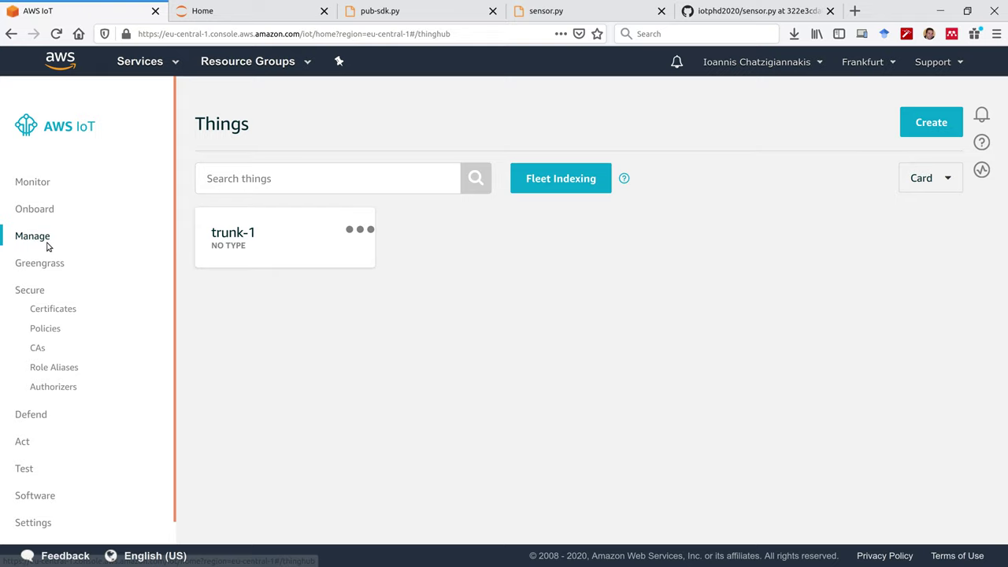
pyautogui.click(245, 234)
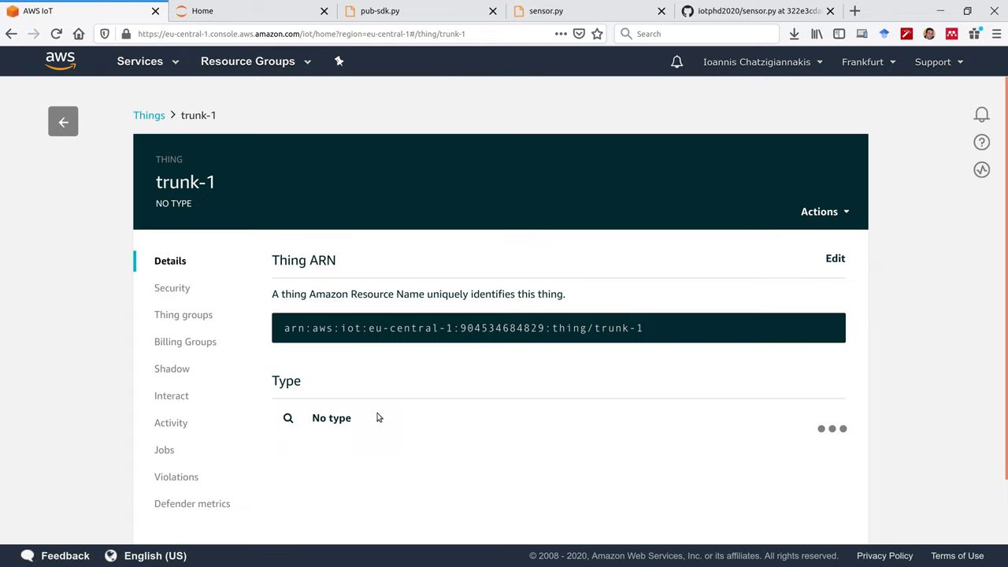
pyautogui.click(170, 288)
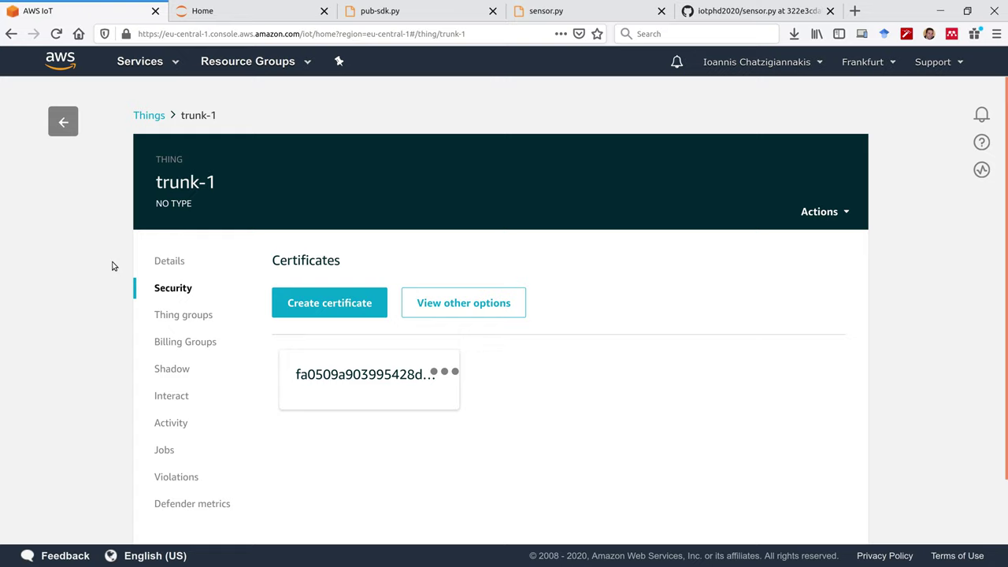
pyautogui.click(61, 130)
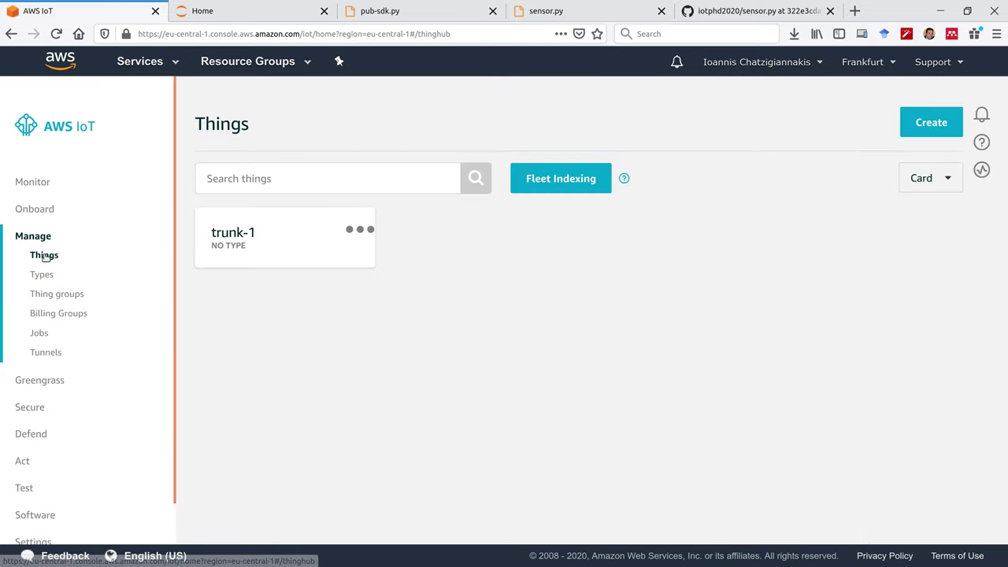
# - Open the trunk-1-Policy attached to the trunk-1 thing's certificate and show its policy document
pyautogui.click(228, 238)
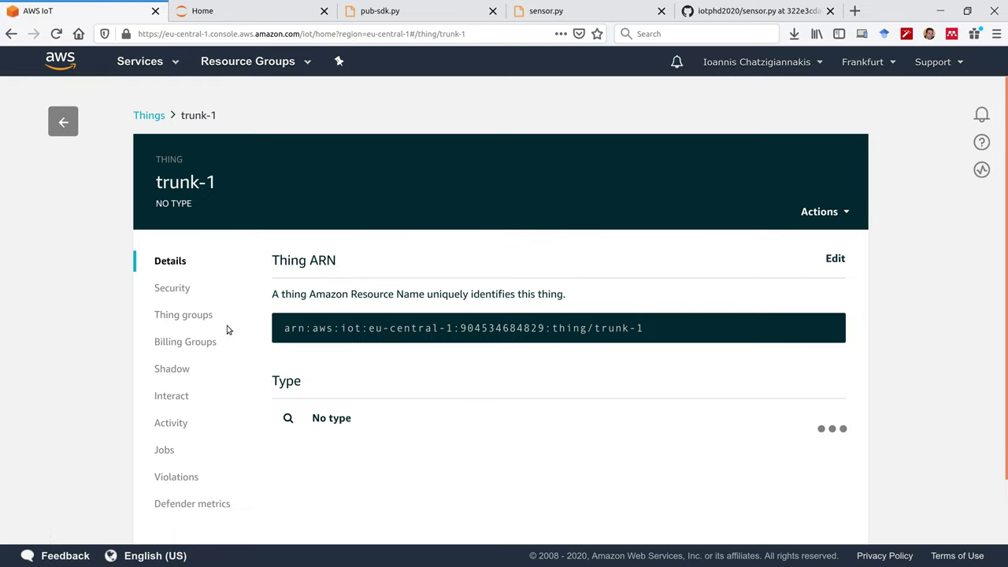
pyautogui.click(168, 291)
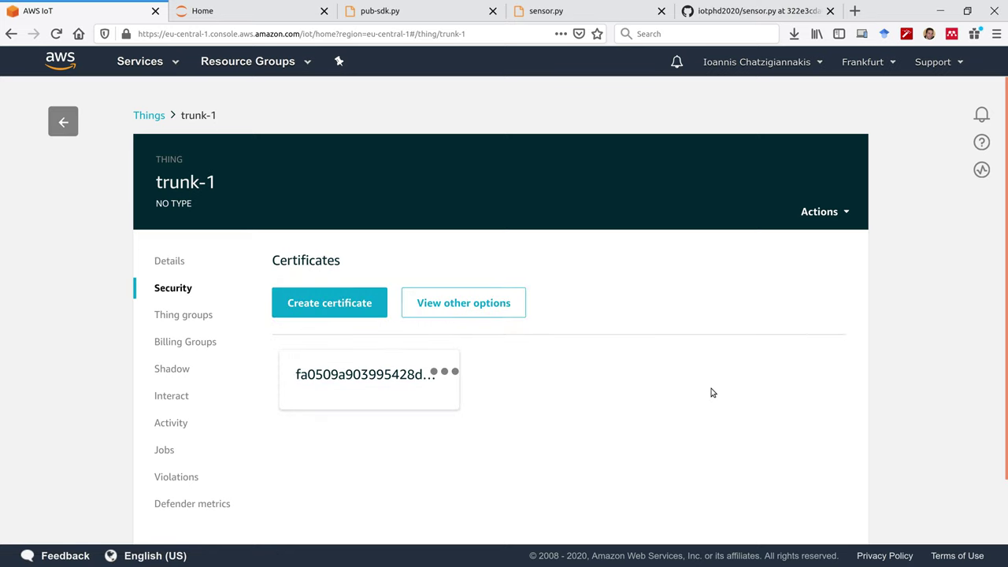
pyautogui.click(372, 376)
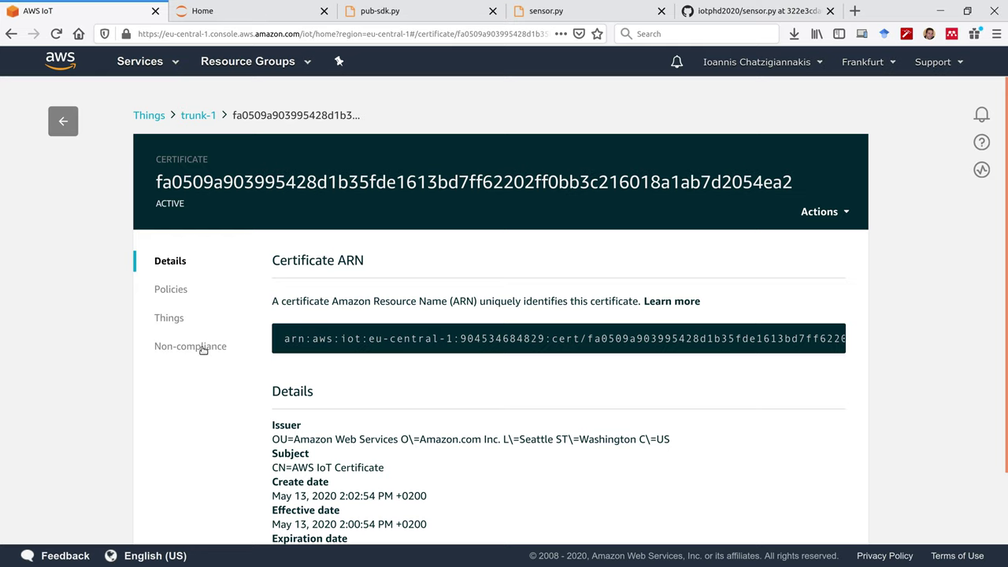
pyautogui.click(171, 290)
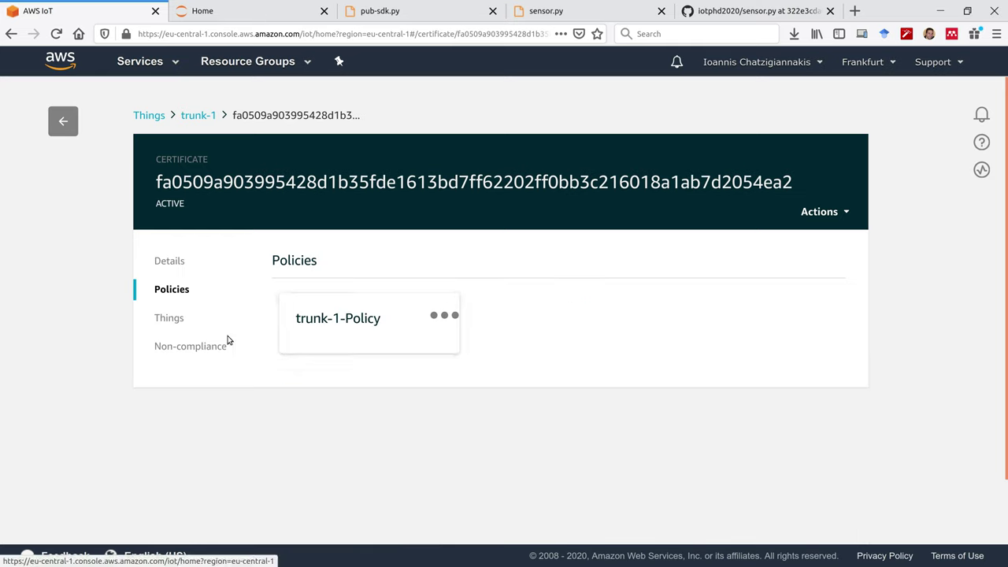
pyautogui.click(369, 324)
pyautogui.scroll(-3, 694, 344)
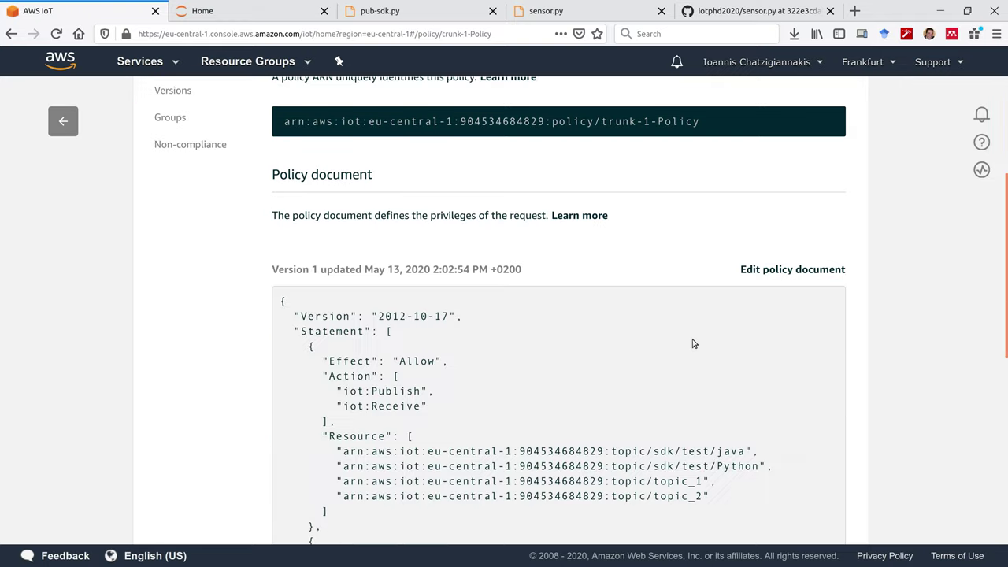
# - Edit the policy document so that the first statement's Publish and Receive actions become the single action "iot:*"
pyautogui.click(752, 269)
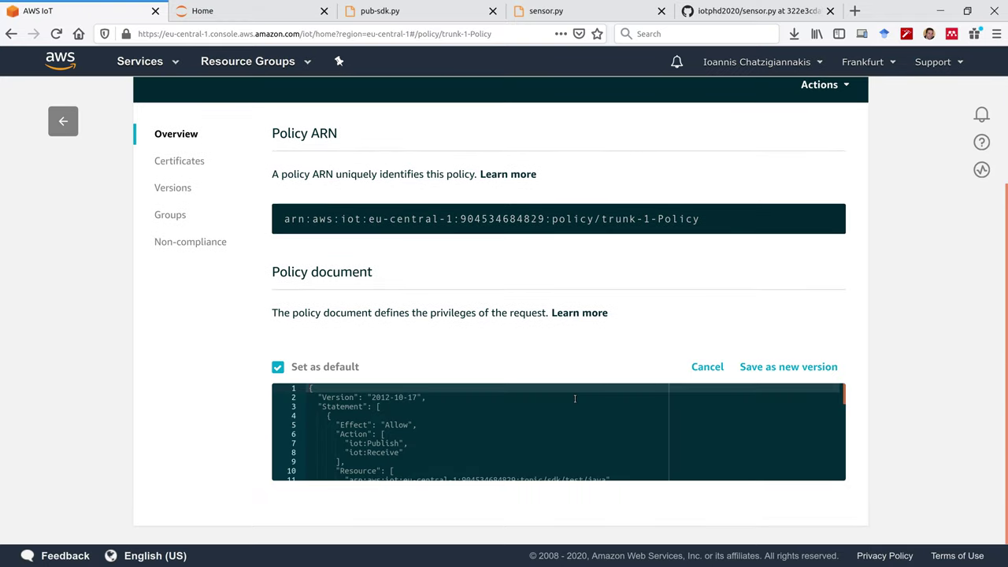
pyautogui.scroll(-2, 549, 427)
pyautogui.scroll(2, 549, 427)
pyautogui.click(388, 446)
pyautogui.hotkey('ctrl', 'shift', 'Right')
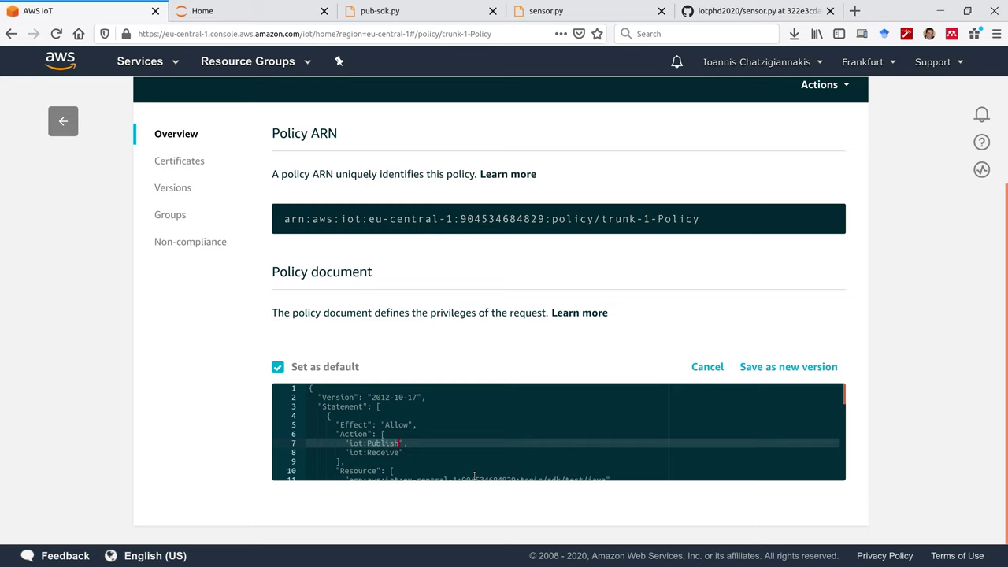
pyautogui.write('*')
pyautogui.hotkey('shift', 'Down')
pyautogui.hotkey('shift', 'End')
pyautogui.press('Delete')
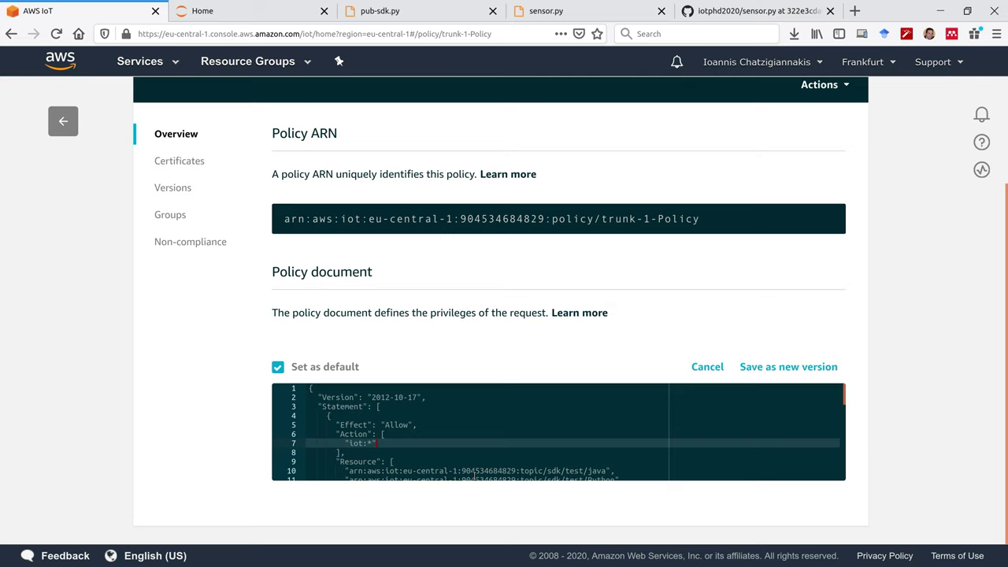
# - Set the first statement's resource to "*" and delete its remaining topic resources
pyautogui.press('Down')
pyautogui.press('Down')
pyautogui.press('Down')
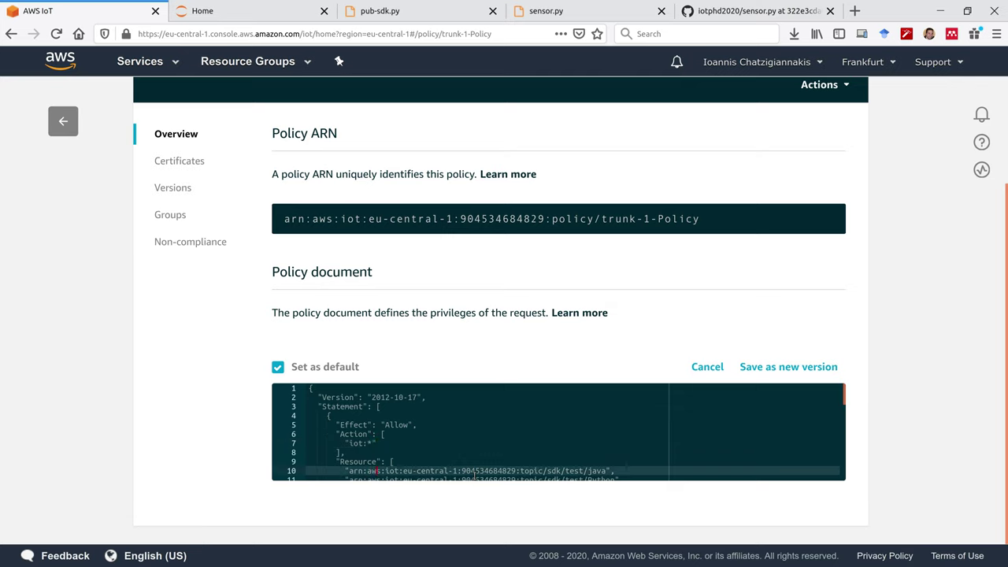
pyautogui.press('Left')
pyautogui.press('Left')
pyautogui.scroll(-1, 476, 473)
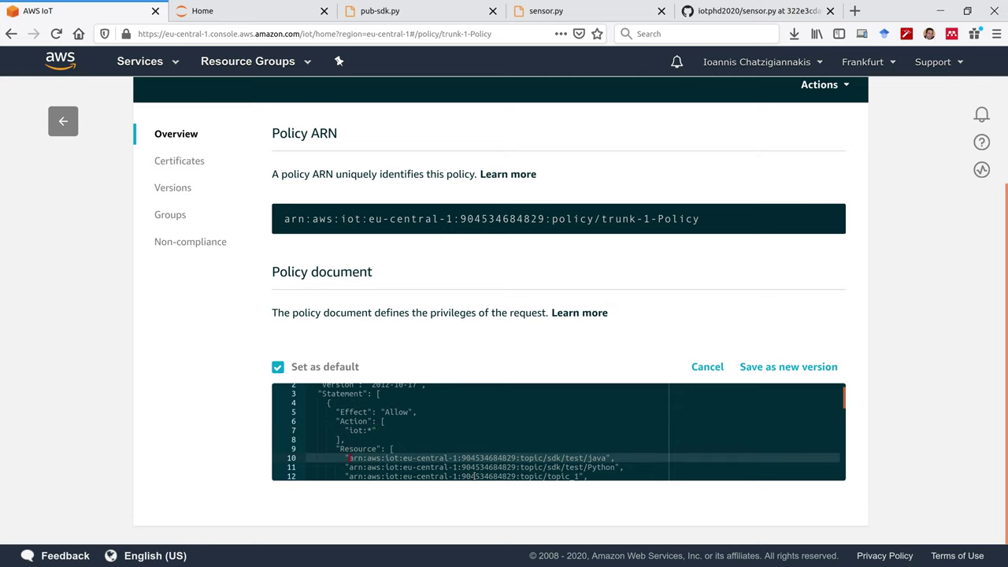
pyautogui.hotkey('shift', 'End')
pyautogui.hotkey('shift', 'Left')
pyautogui.hotkey('shift', 'Left')
pyautogui.write('*')
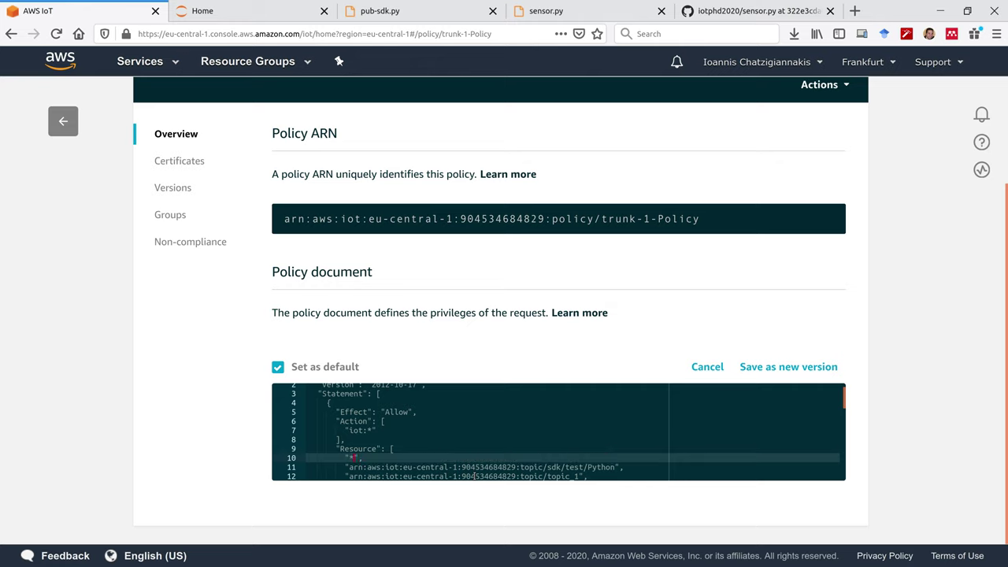
pyautogui.hotkey('shift', 'Down')
pyautogui.hotkey('shift', 'Down')
pyautogui.hotkey('shift', 'Down')
pyautogui.hotkey('shift', 'Down')
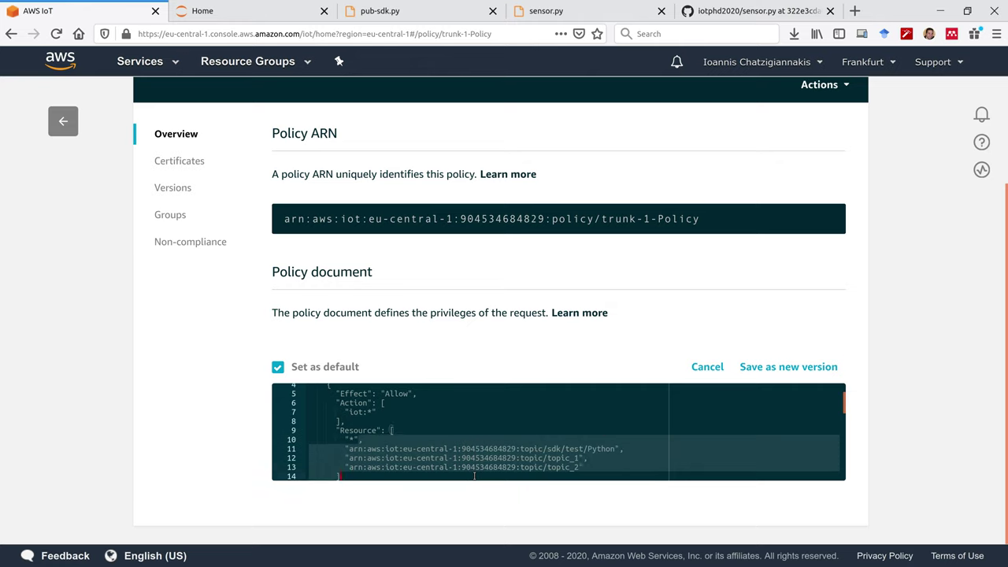
pyautogui.hotkey('shift', 'Up')
pyautogui.hotkey('shift', 'End')
pyautogui.press('BackSpace')
# - Delete the Subscribe and Connect statements and the preceding comma, keeping the closing brackets of the policy document
pyautogui.press('Down')
pyautogui.press('Down')
pyautogui.press('Down')
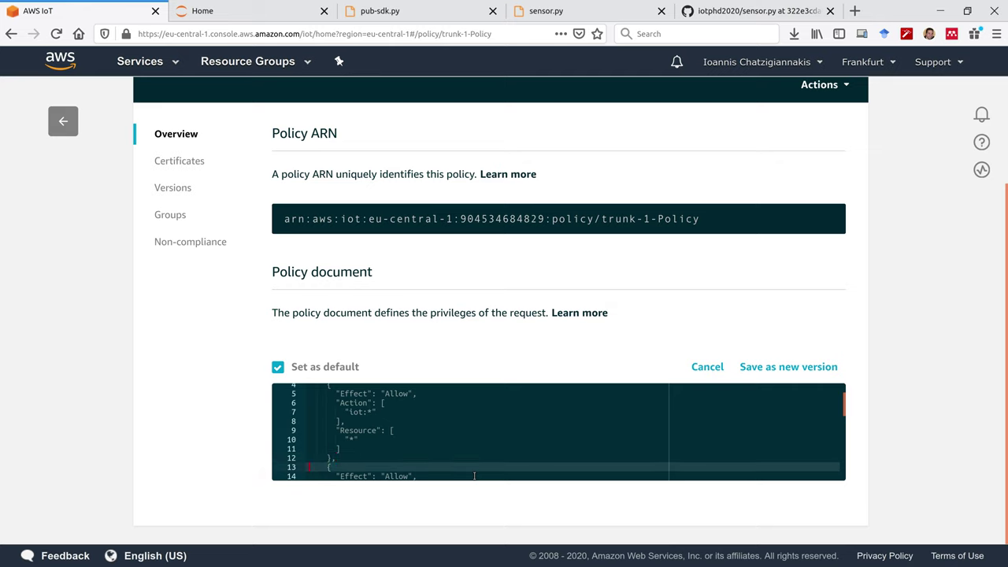
pyautogui.hotkey('shift', 'Down')
pyautogui.hotkey('shift', 'Down')
pyautogui.hotkey('shift', 'Down')
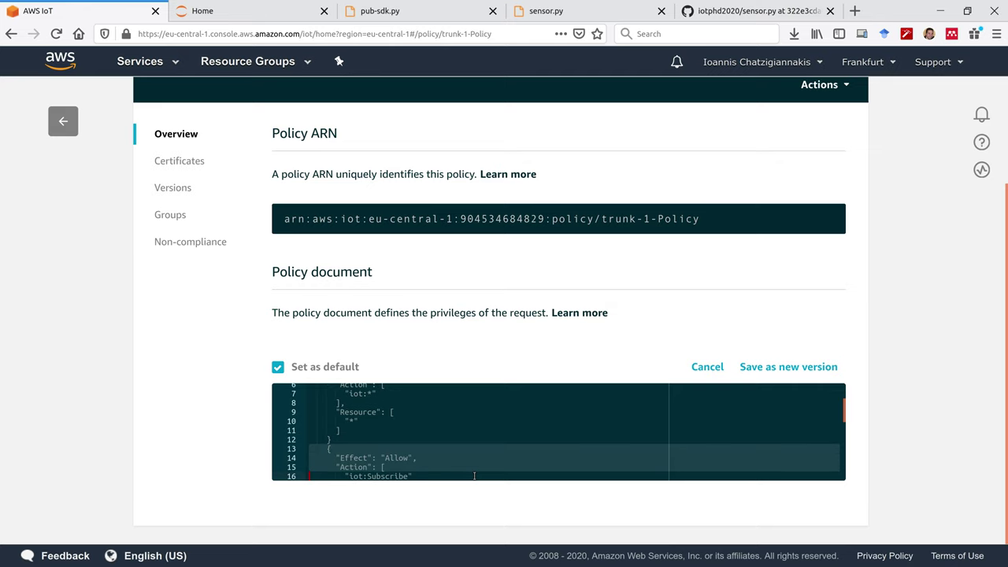
pyautogui.hotkey('shift', 'Down')
pyautogui.hotkey('shift', 'Down')
pyautogui.hotkey('shift', 'Down')
pyautogui.hotkey('shift', 'Down')
pyautogui.hotkey('shift', 'Down')
pyautogui.hotkey('shift', 'Down')
pyautogui.hotkey('shift', 'Down')
pyautogui.hotkey('shift', 'Down')
pyautogui.hotkey('shift', 'Down')
pyautogui.hotkey('shift', 'Down')
pyautogui.hotkey('shift', 'Down')
pyautogui.hotkey('shift', 'Down')
pyautogui.hotkey('shift', 'Down')
pyautogui.hotkey('shift', 'Down')
pyautogui.hotkey('shift', 'Down')
pyautogui.hotkey('shift', 'Down')
pyautogui.hotkey('shift', 'Down')
pyautogui.hotkey('shift', 'Down')
pyautogui.hotkey('shift', 'Down')
pyautogui.hotkey('shift', 'Down')
pyautogui.hotkey('shift', 'Down')
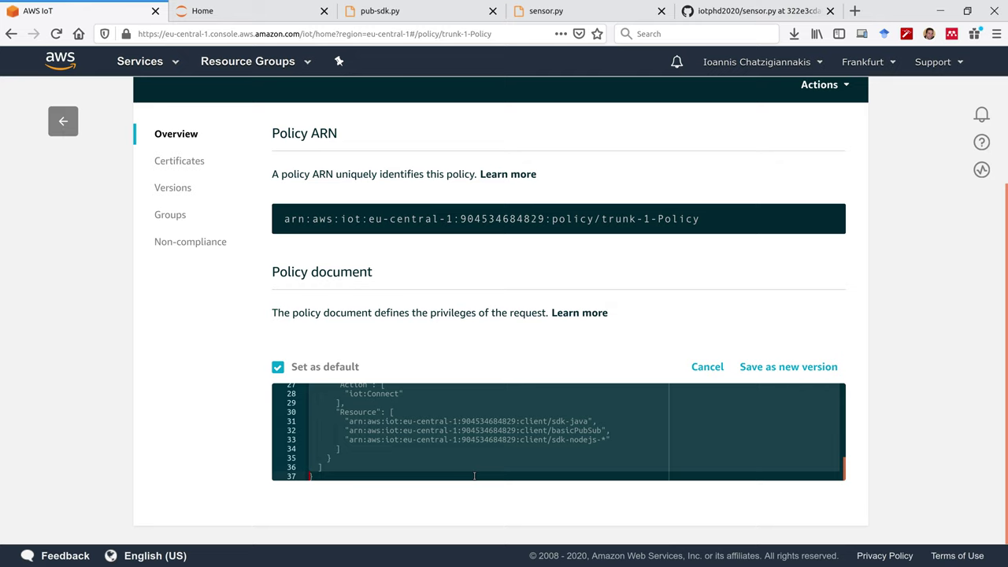
pyautogui.hotkey('shift', 'Up')
pyautogui.hotkey('shift', 'Up')
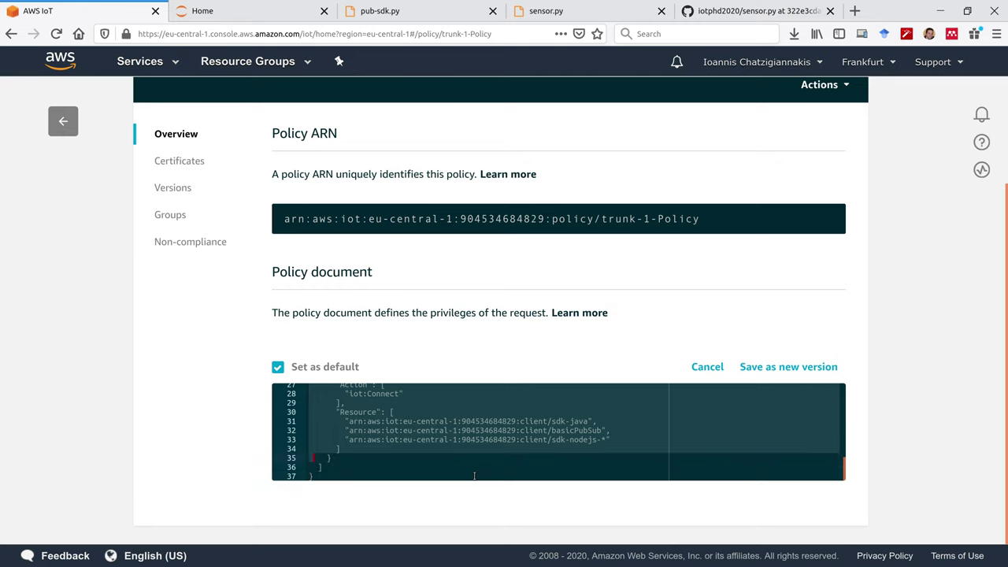
pyautogui.hotkey('shift', 'Down')
pyautogui.press('Delete')
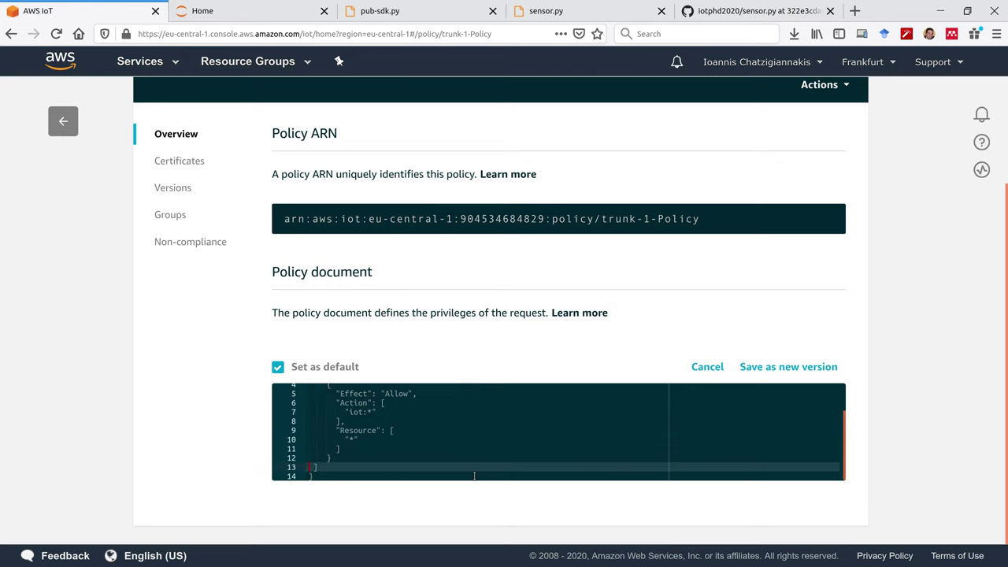
pyautogui.press('Up')
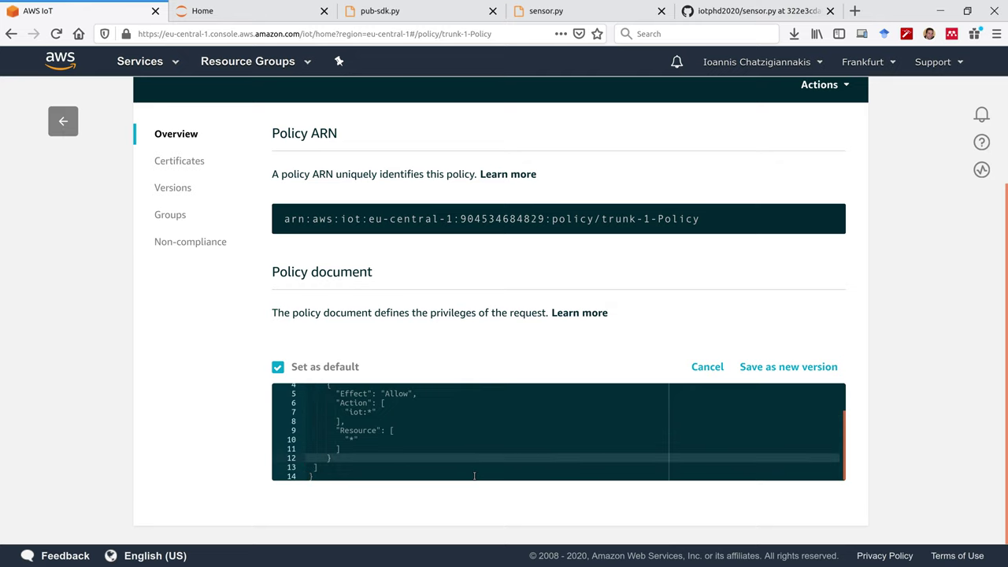
# - Save the edited policy document as a new default version and review it
pyautogui.click(757, 367)
pyautogui.scroll(-3, 400, 355)
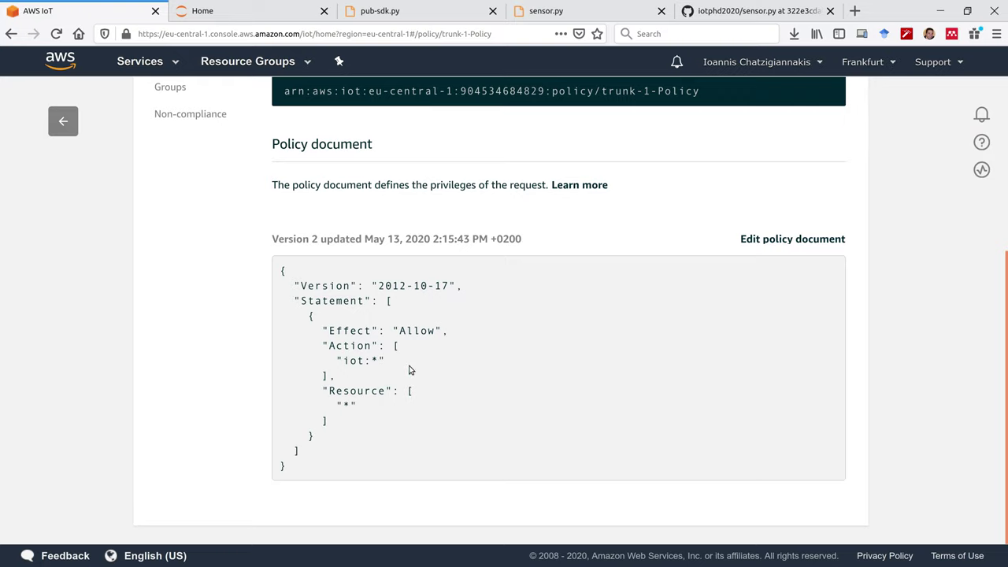
pyautogui.scroll(3, 409, 370)
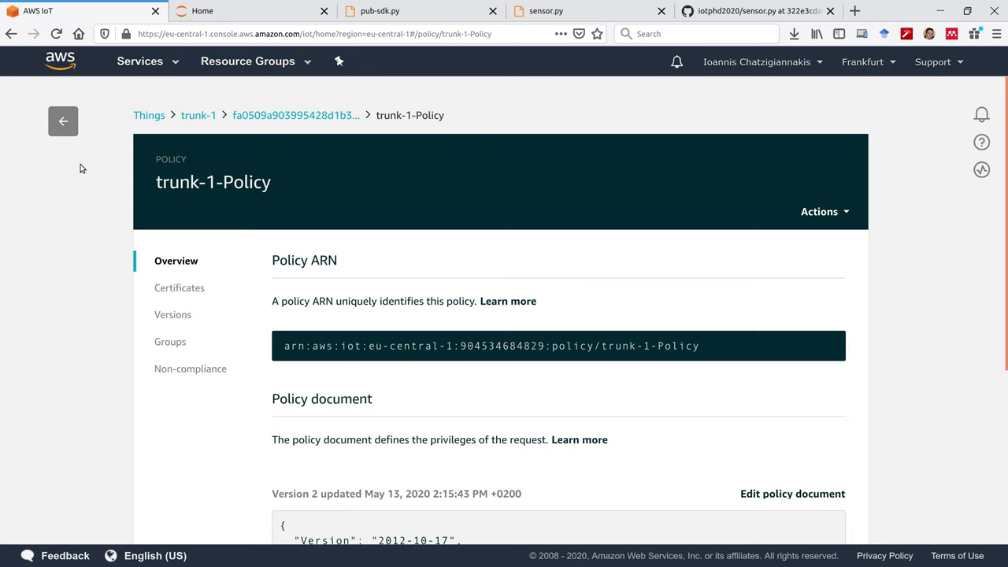
# - Switch to the terminal and rerun the last pub-sdk.py command with the full endpoint
pyautogui.hotkey('alt', 'Tab')
pyautogui.press('Up')
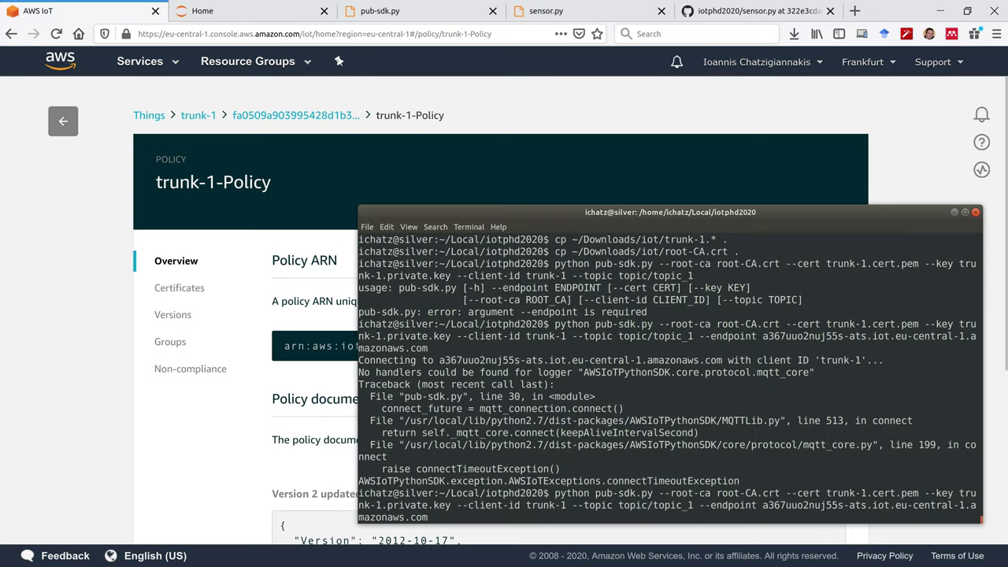
pyautogui.press('Return')
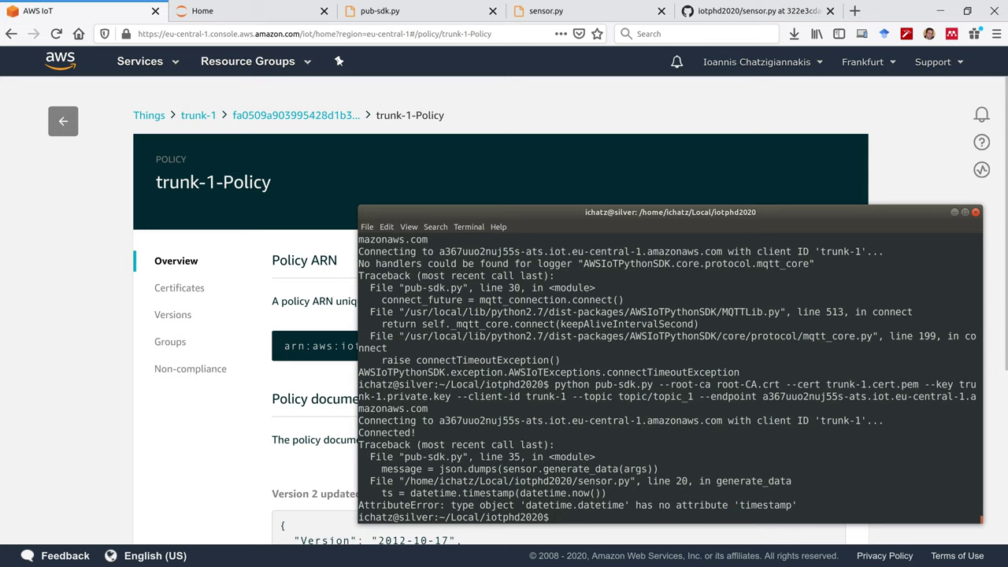
# - Rerun the pub-sdk.py command with python3 instead of python
pyautogui.press('Up')
pyautogui.press('Home')
pyautogui.hotkey('ctrl', 'Right')
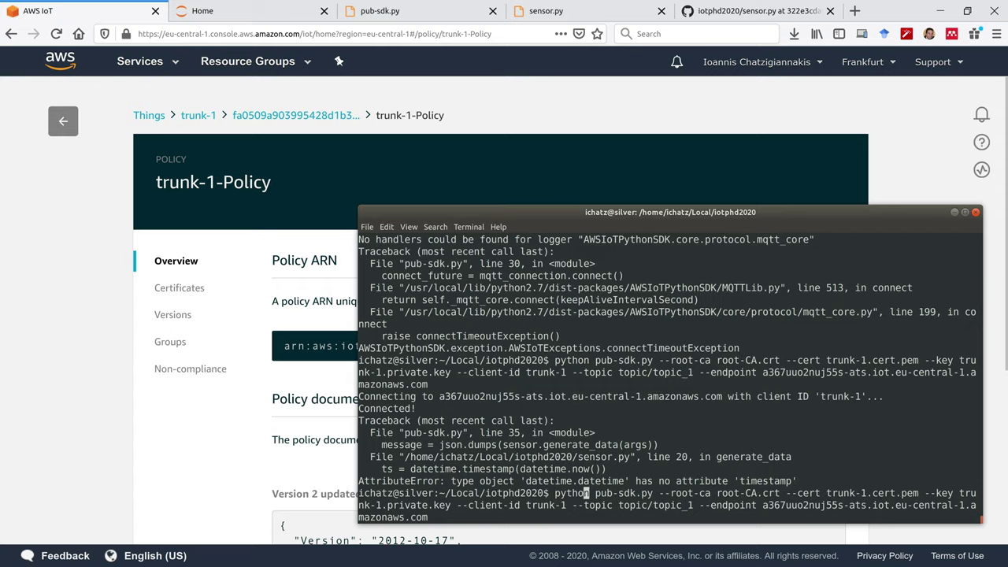
pyautogui.write('3')
pyautogui.press('Return')
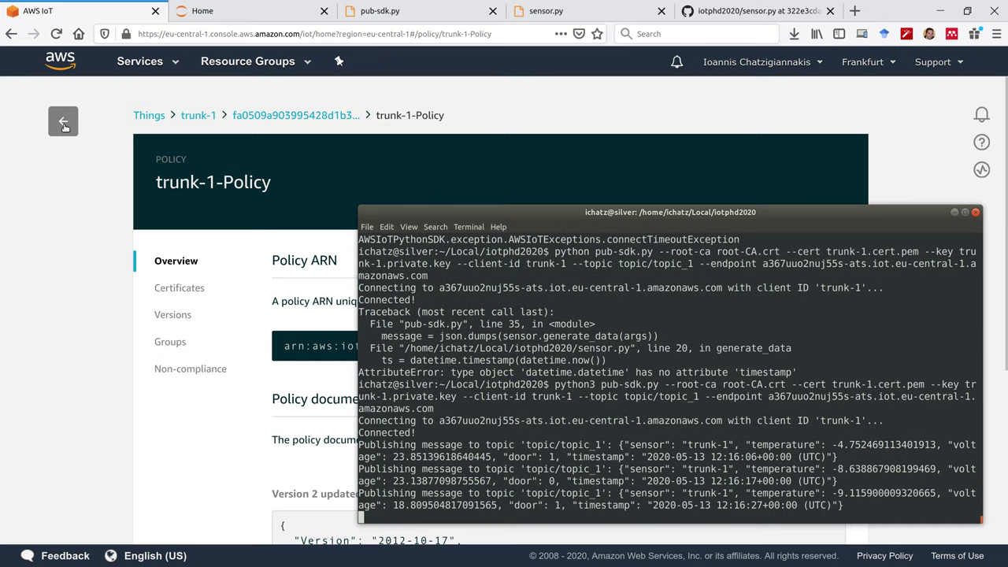
# - Leave the policy, open the AWS IoT MQTT test client and subscribe to topic/topic_1
pyautogui.click(63, 124)
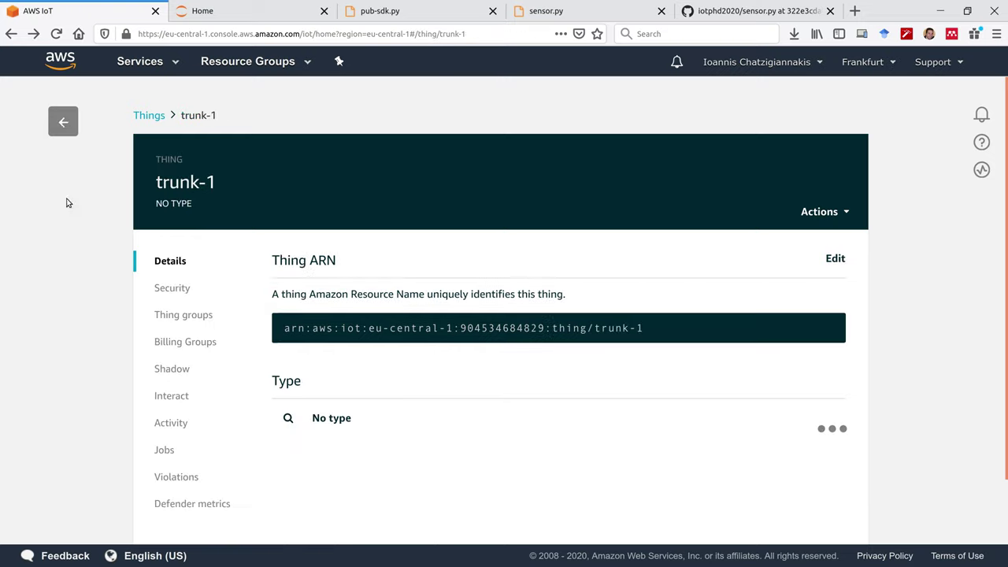
pyautogui.click(64, 122)
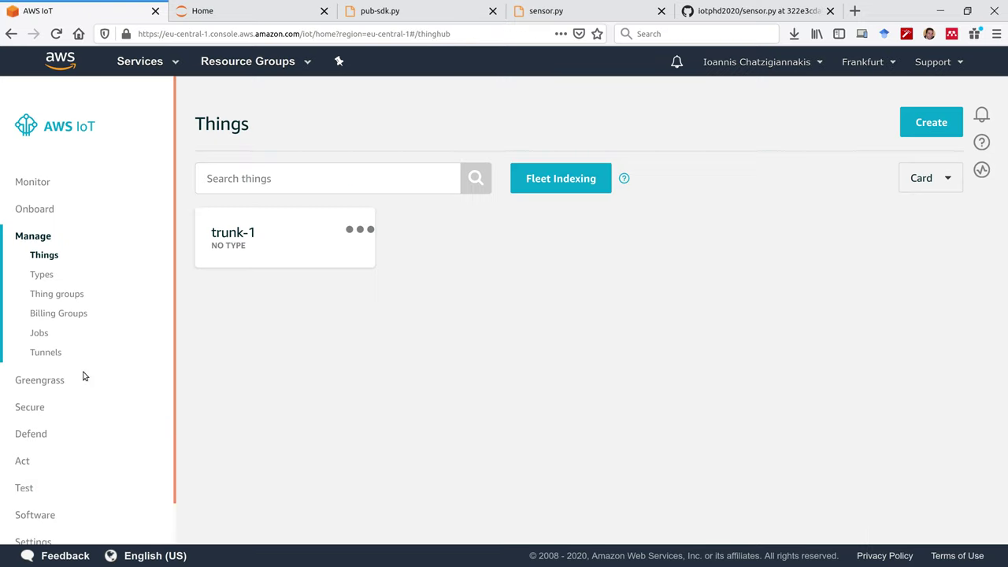
pyautogui.click(24, 489)
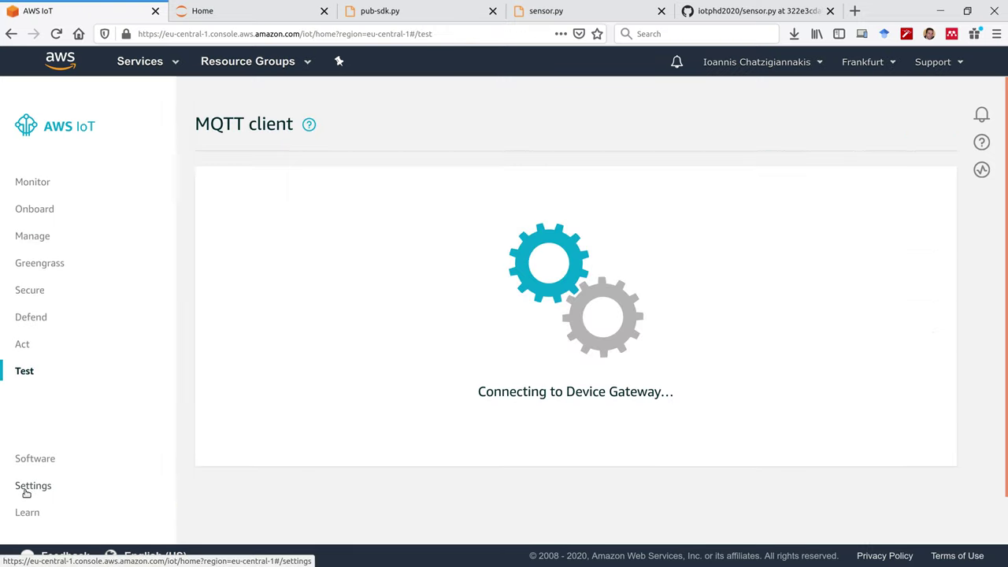
pyautogui.click(495, 326)
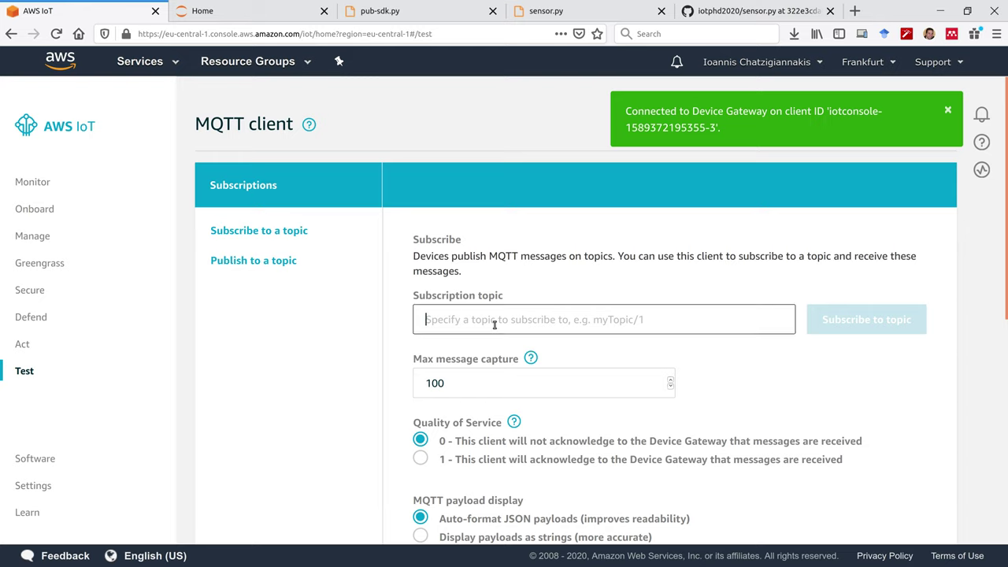
pyautogui.write('topic/topic')
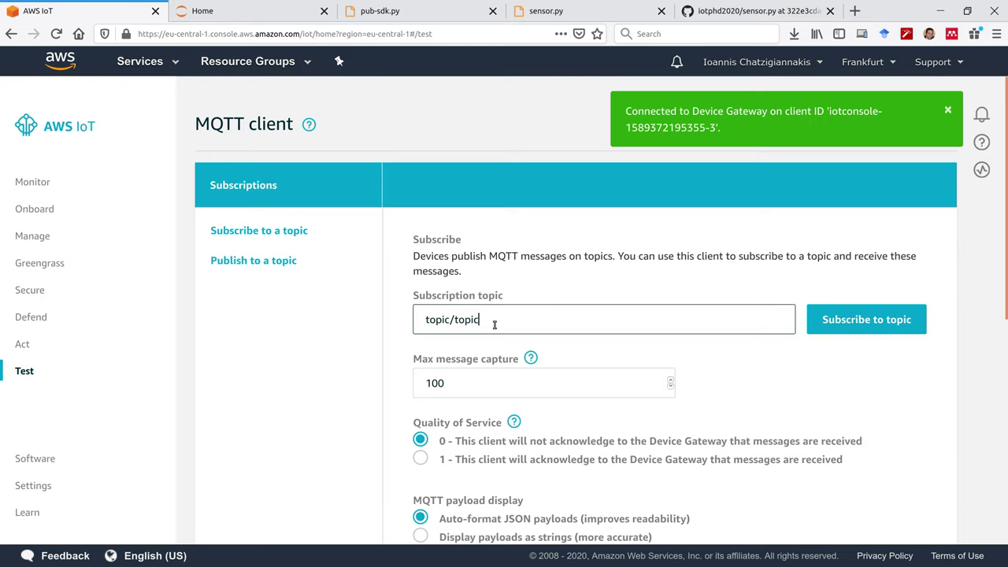
pyautogui.write('_1')
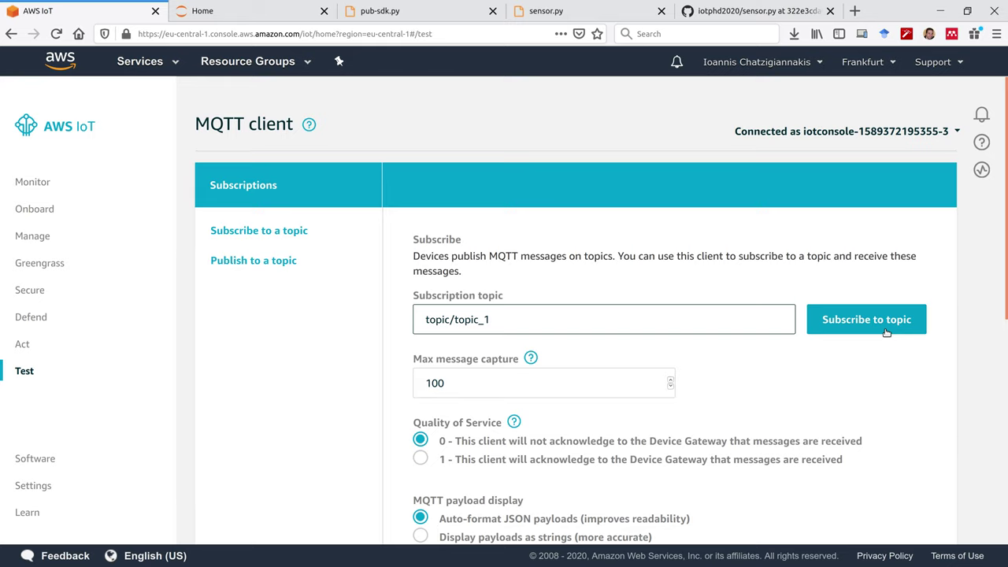
pyautogui.click(886, 332)
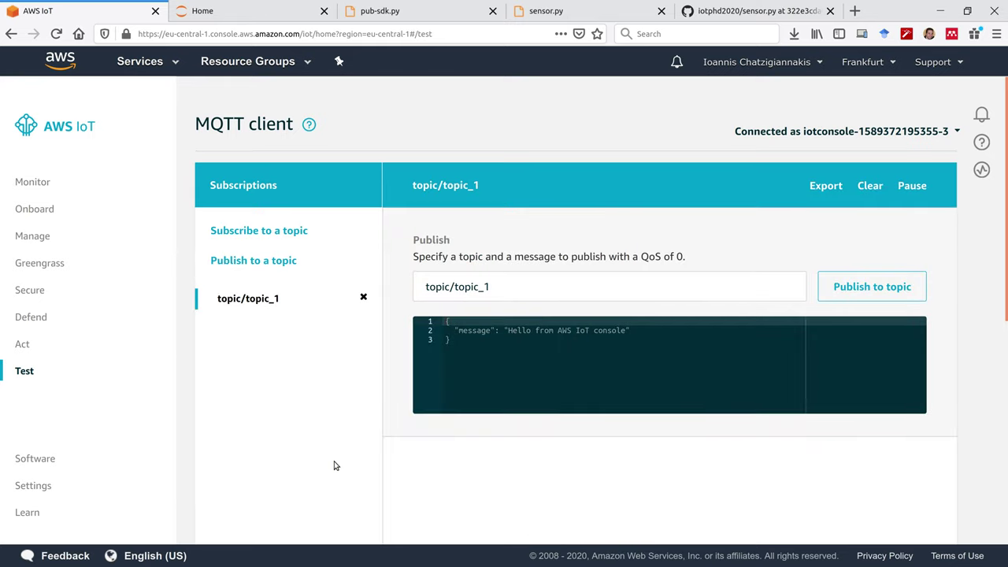
# - Compare the messages published in the terminal with those received on topic/topic_1 in the MQTT client
pyautogui.hotkey('alt', 'Tab')
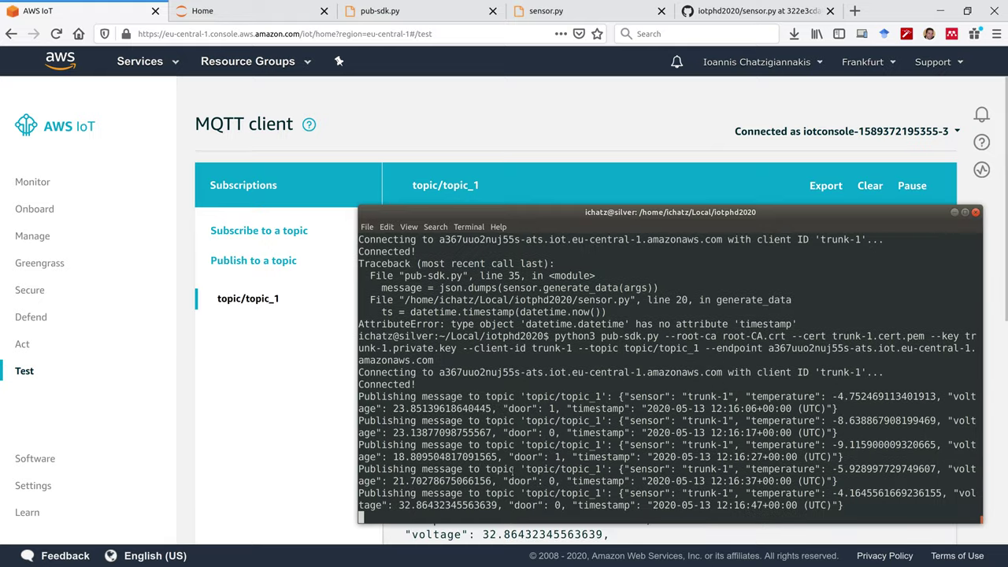
pyautogui.hotkey('alt', 'Tab')
pyautogui.scroll(-3, 475, 280)
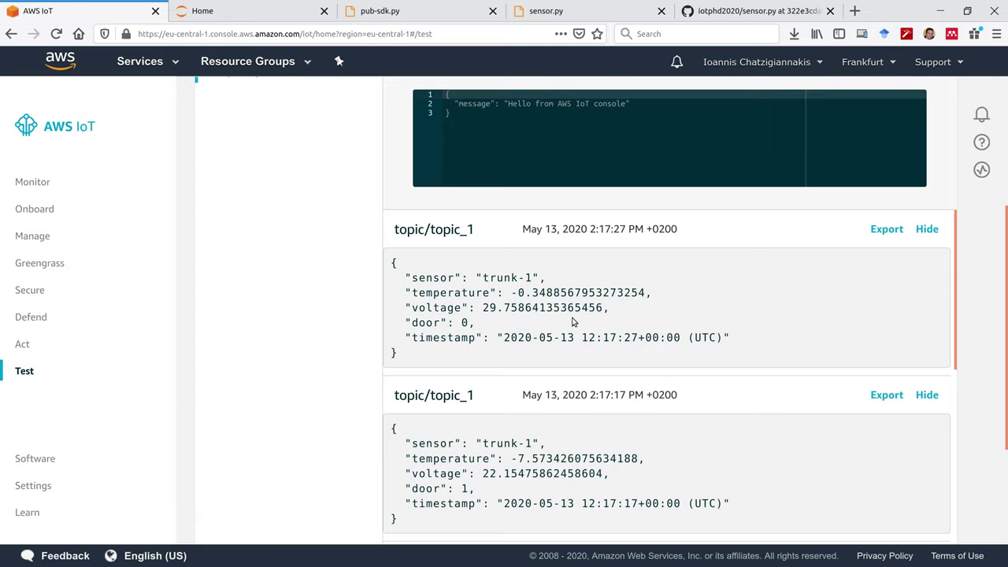
pyautogui.scroll(-5, 591, 320)
pyautogui.scroll(-3, 616, 317)
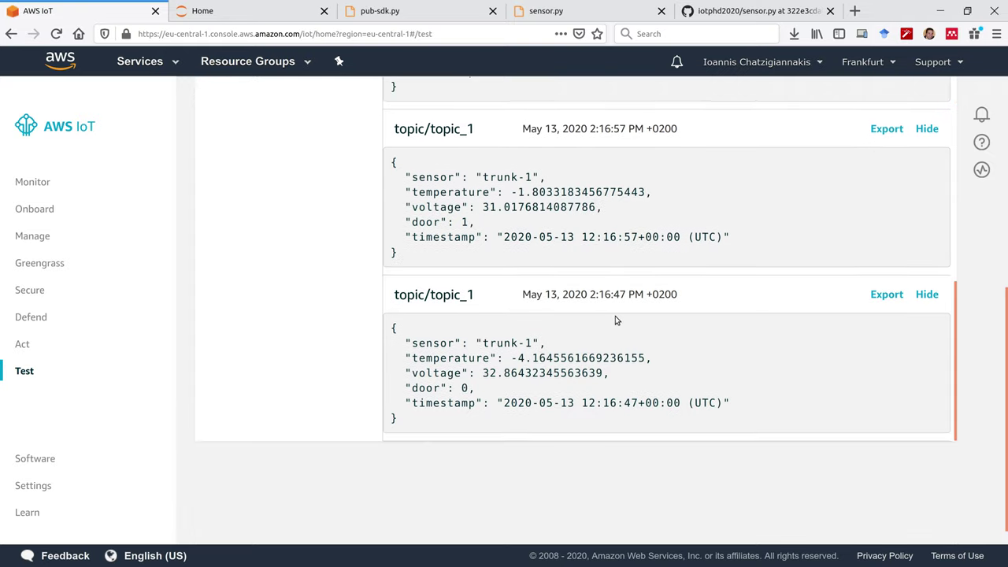
pyautogui.scroll(5, 616, 315)
pyautogui.scroll(4, 619, 312)
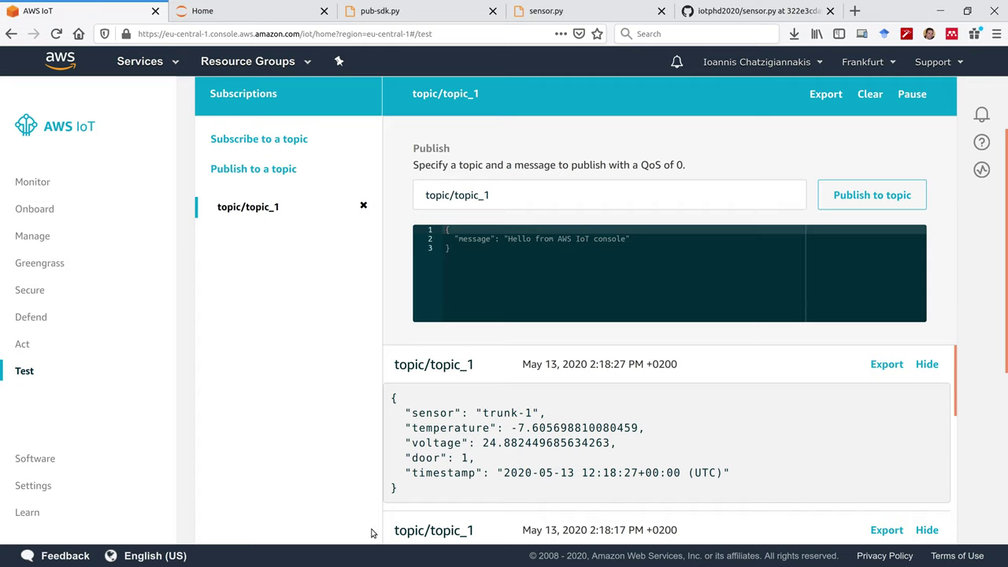
# - Start creating an AWS IoT rule and name it trunkanalyze
pyautogui.click(24, 346)
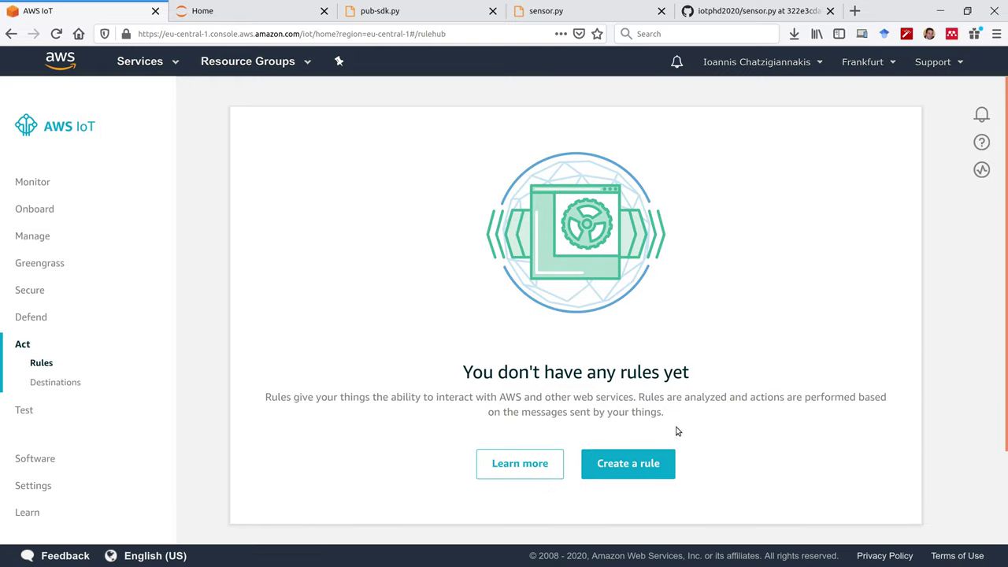
pyautogui.click(623, 465)
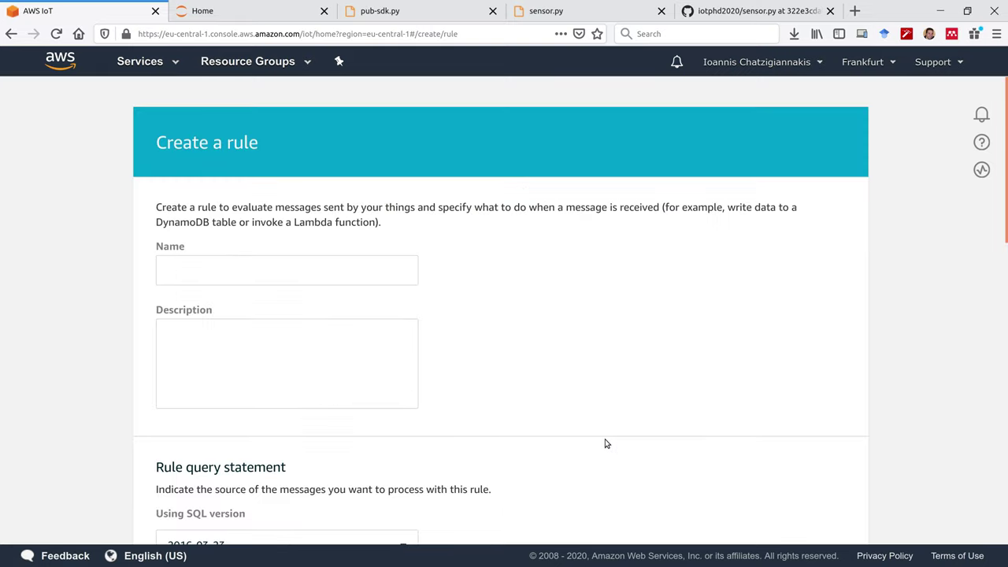
pyautogui.click(253, 273)
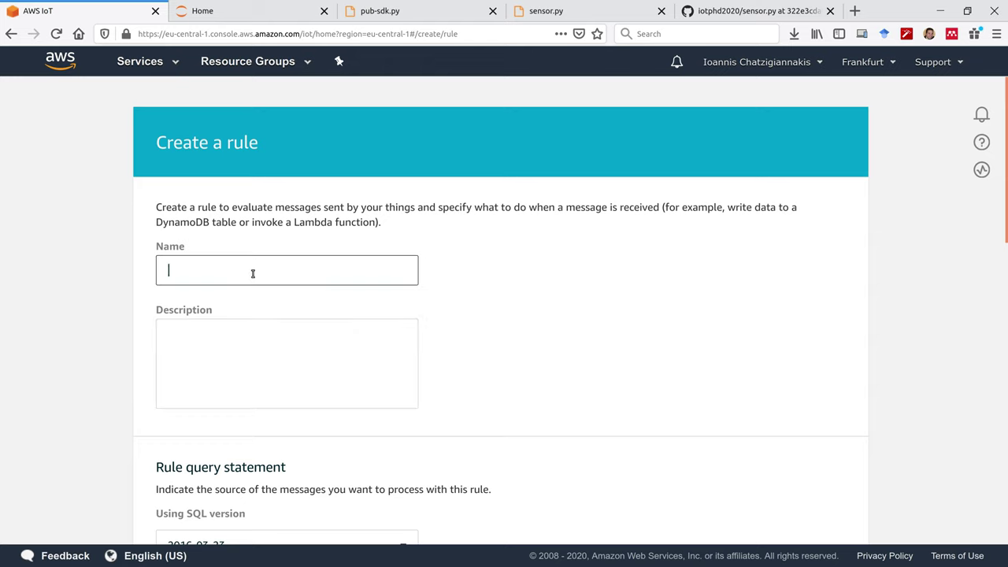
pyautogui.write('trunkanalyze')
pyautogui.press('Tab')
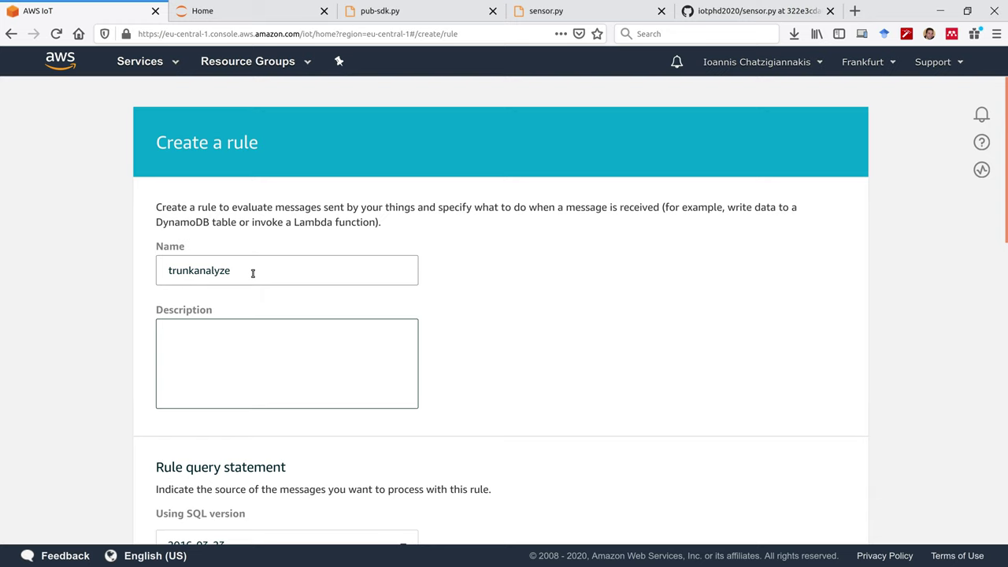
# - Enter "Simple forward of messages to IoT Analytics" as the rule's description
pyautogui.write('Simpel')
pyautogui.press('BackSpace')
pyautogui.press('BackSpace')
pyautogui.press('BackSpace')
pyautogui.write('le forward of messages to l')
pyautogui.write('oT Analytics')
# - Change the source topic in the rule query statement to 'topic/topic_1', keeping SELECT * FROM
pyautogui.scroll(-2, 310, 284)
pyautogui.scroll(-1, 310, 284)
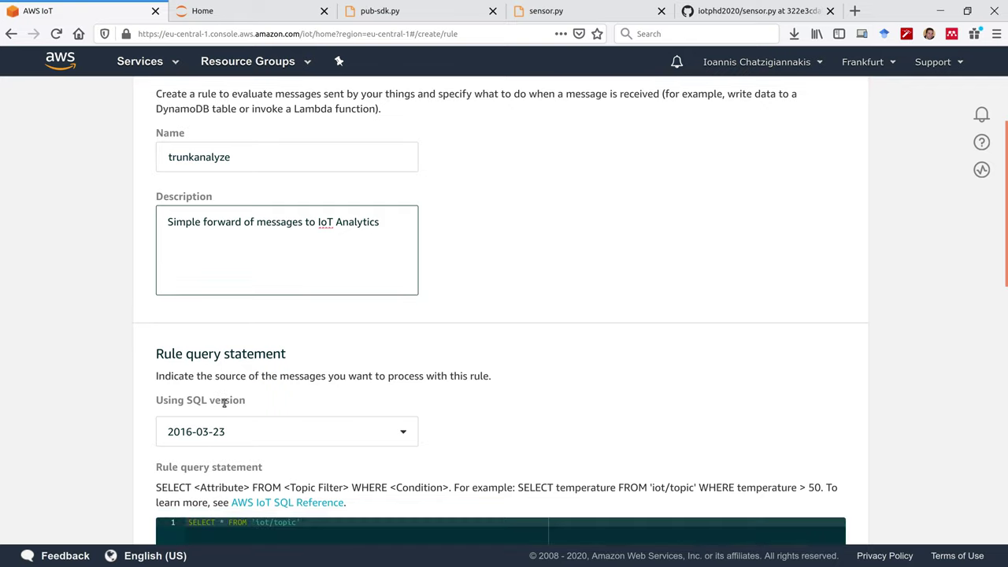
pyautogui.scroll(-3, 224, 403)
pyautogui.scroll(-1, 455, 338)
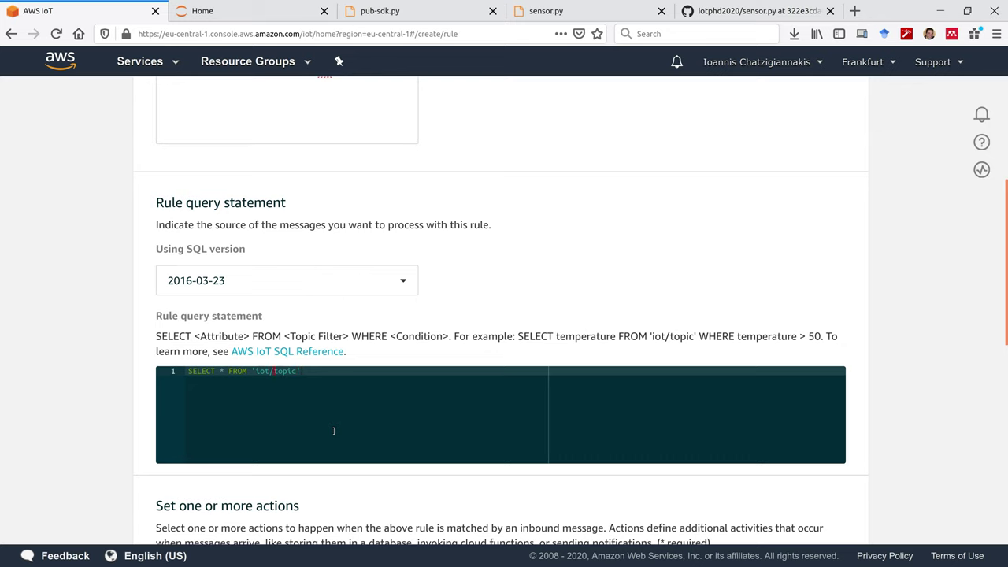
pyautogui.hotkey('ctrl', 'shift', 'Right')
pyautogui.press('BackSpace')
pyautogui.write('top')
pyautogui.write('ic_1')
# - Add the condition WHERE temperature > -12 to the rule query and check it against the terminal's published temperatures
pyautogui.write('WHERE temperature > -12')
pyautogui.hotkey('alt', 'Tab')
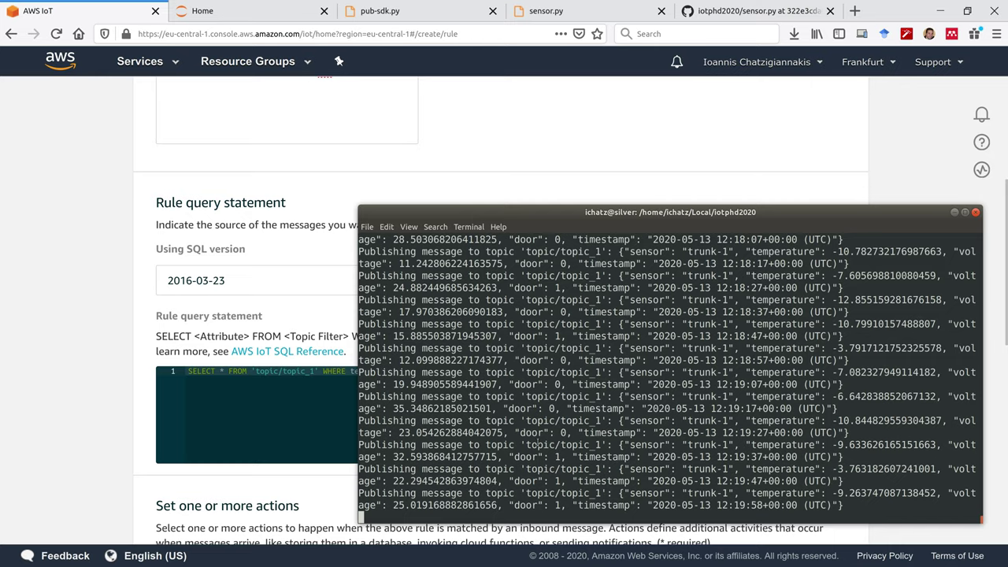
pyautogui.click(201, 429)
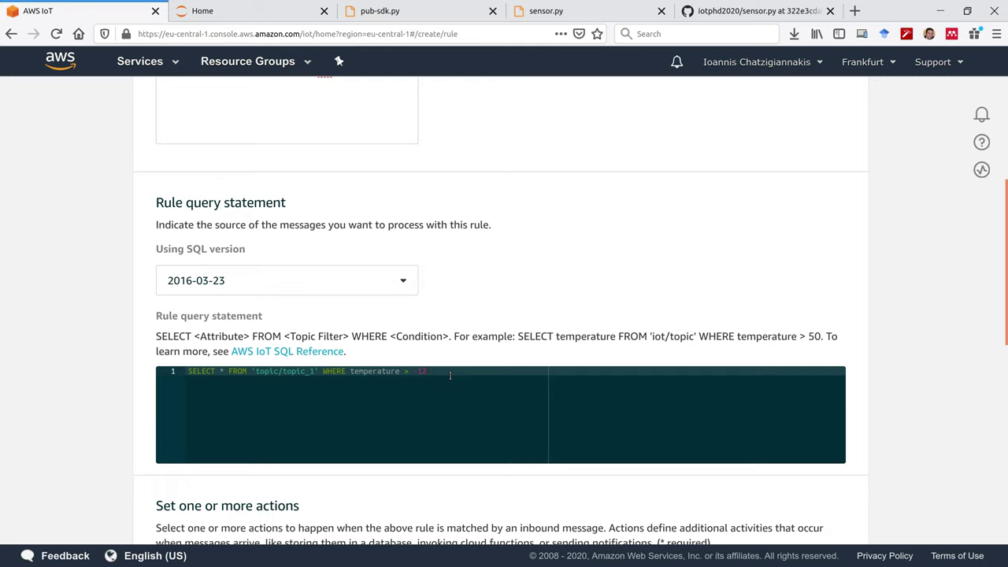
# - Remove the WHERE temperature condition so the query reads SELECT * FROM 'topic/topic_1'
pyautogui.scroll(-2, 450, 375)
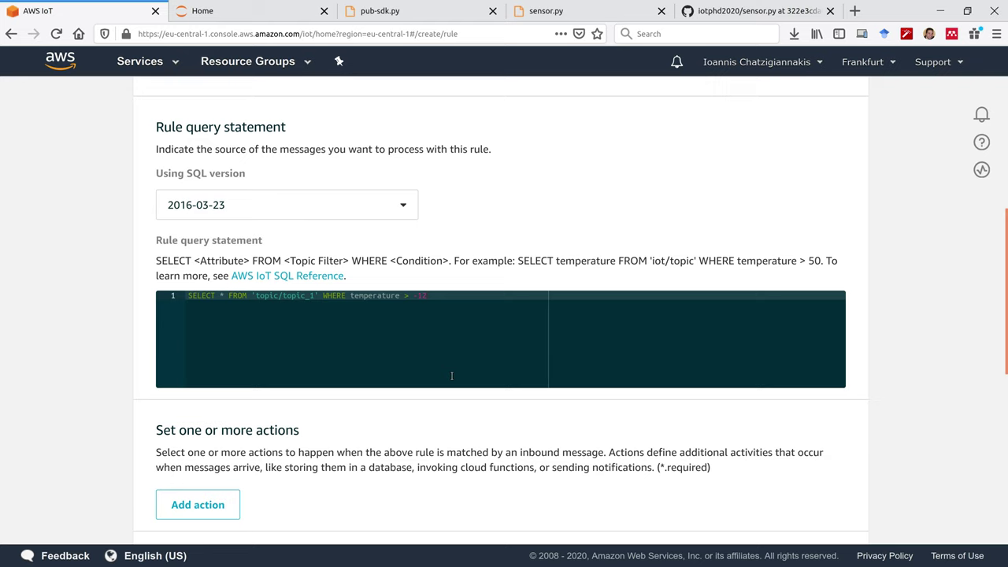
pyautogui.doubleClick(436, 301)
pyautogui.press('Left')
pyautogui.press('Left')
pyautogui.press('Left')
pyautogui.press('Left')
pyautogui.press('Left')
pyautogui.press('Left')
pyautogui.press('Left')
pyautogui.press('Left')
pyautogui.press('Left')
pyautogui.press('Left')
pyautogui.press('Left')
pyautogui.press('Left')
pyautogui.press('Left')
pyautogui.press('Left')
pyautogui.press('Left')
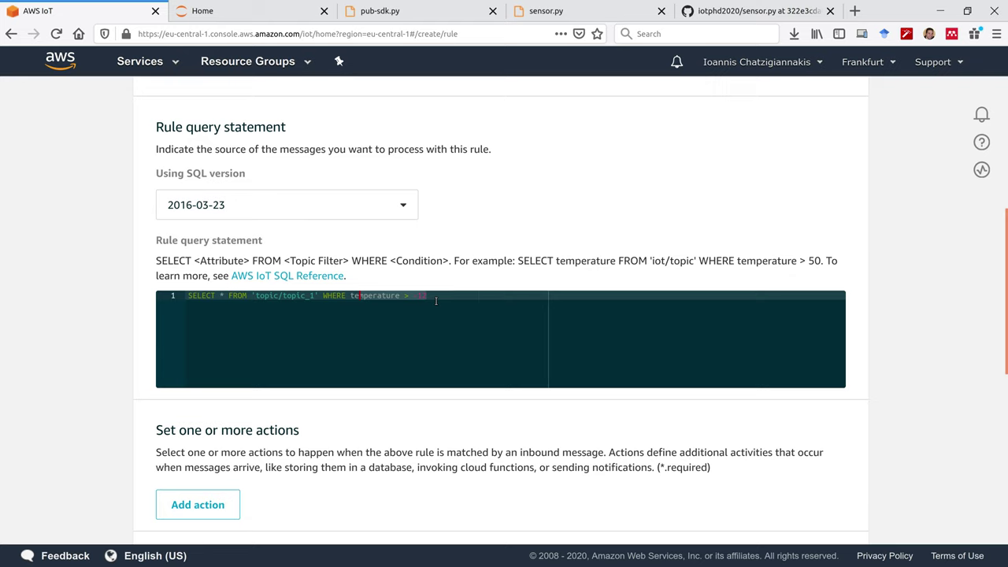
pyautogui.press('Left')
pyautogui.press('Left')
pyautogui.press('Left')
pyautogui.press('Left')
pyautogui.press('Left')
pyautogui.press('Left')
pyautogui.press('Left')
pyautogui.press('Left')
pyautogui.hotkey('shift', 'End')
pyautogui.press('Delete')
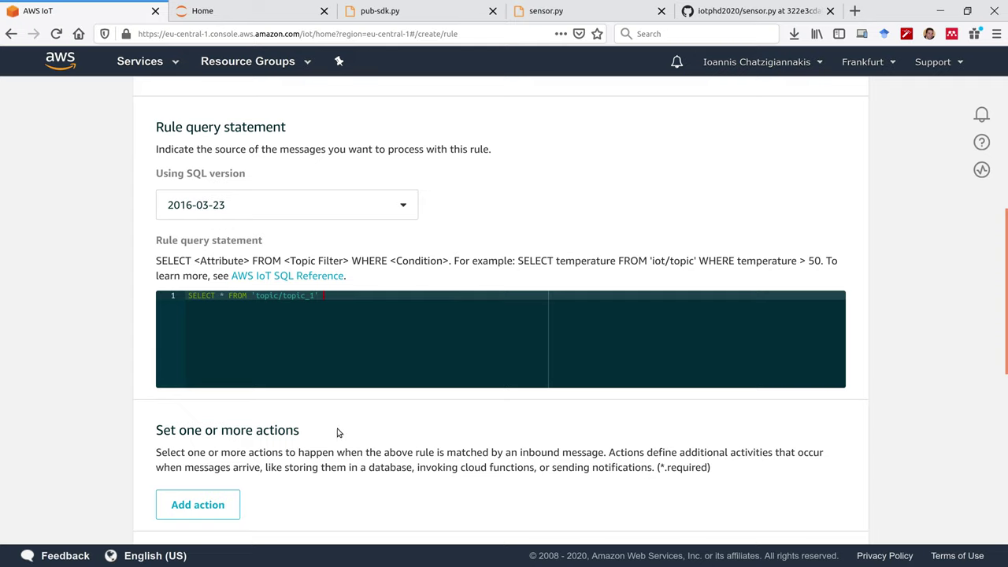
# - Add a rule action that sends a message to IoT Analytics and proceed to its configuration
pyautogui.scroll(-1, 337, 432)
pyautogui.scroll(-1, 211, 433)
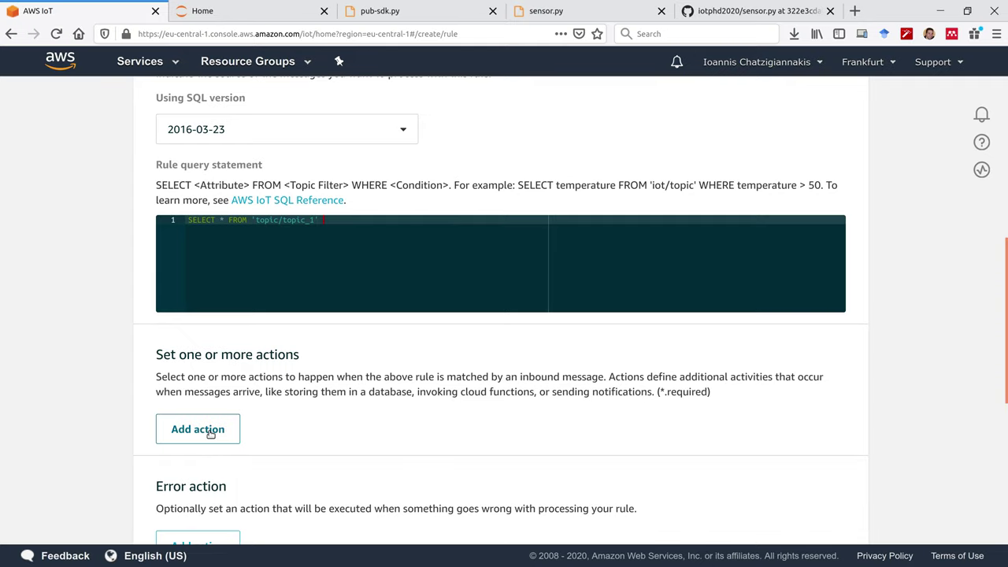
pyautogui.click(198, 429)
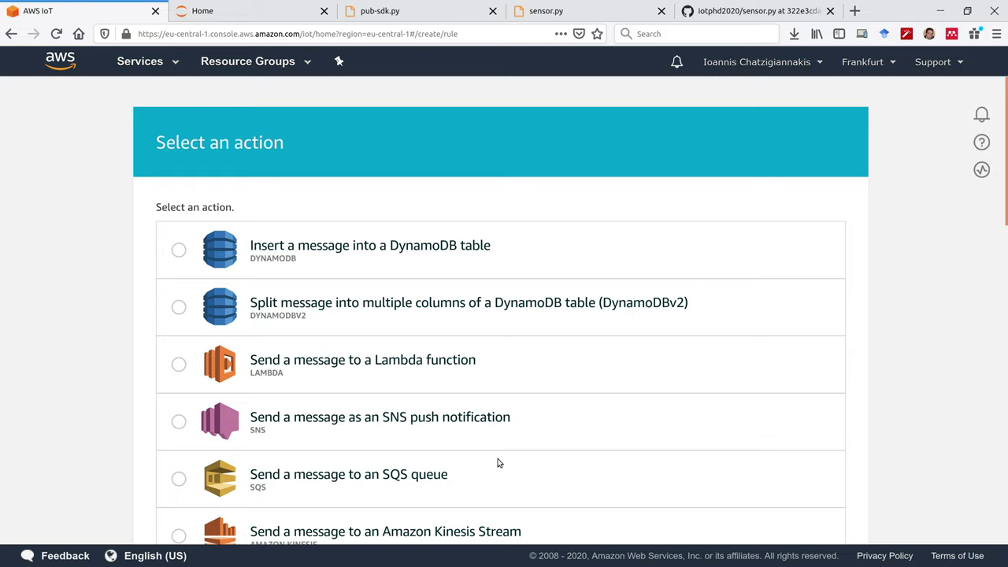
pyautogui.scroll(-1, 497, 446)
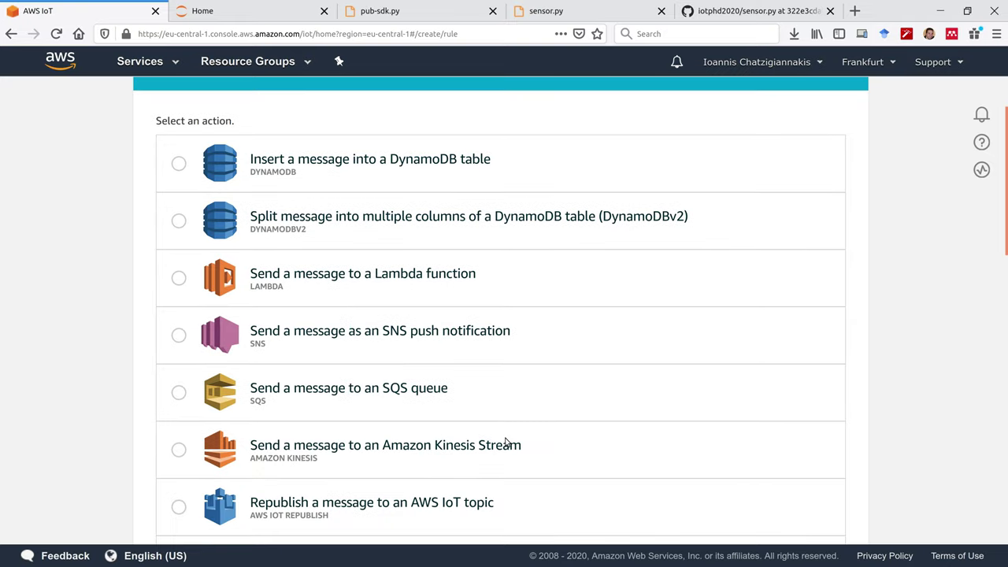
pyautogui.scroll(-2, 506, 443)
pyautogui.scroll(-1, 506, 444)
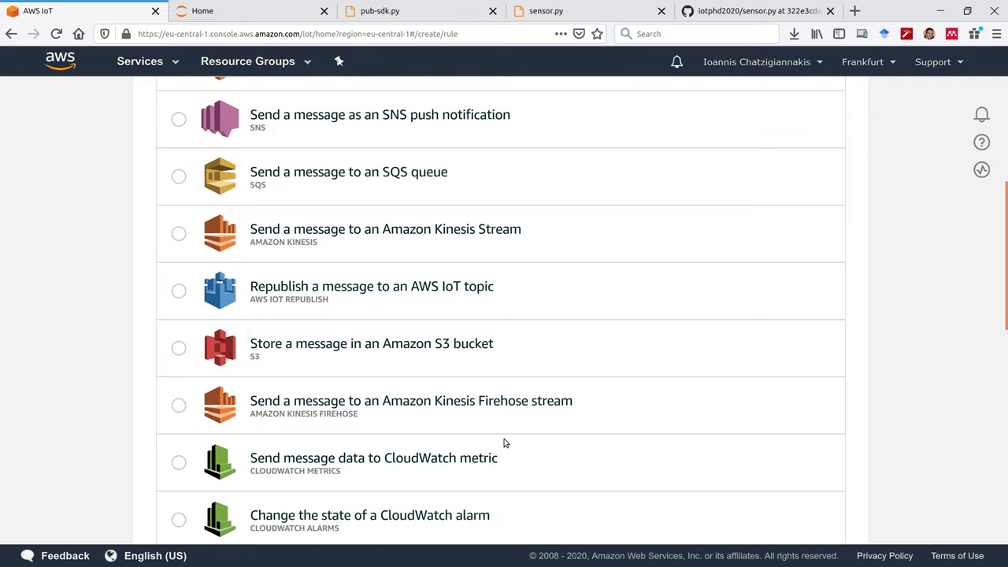
pyautogui.scroll(-1, 506, 444)
pyautogui.scroll(-3, 505, 444)
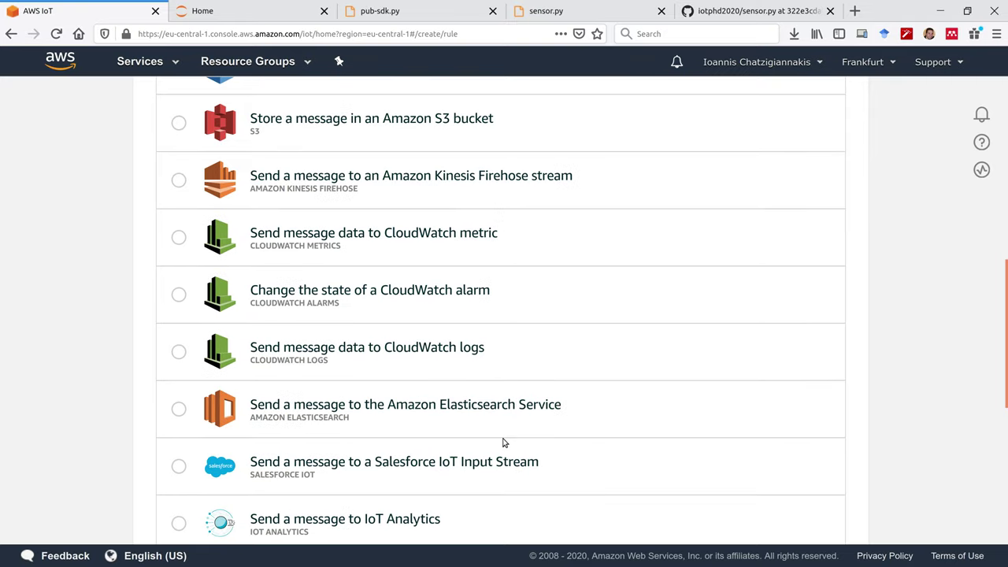
pyautogui.scroll(-2, 489, 440)
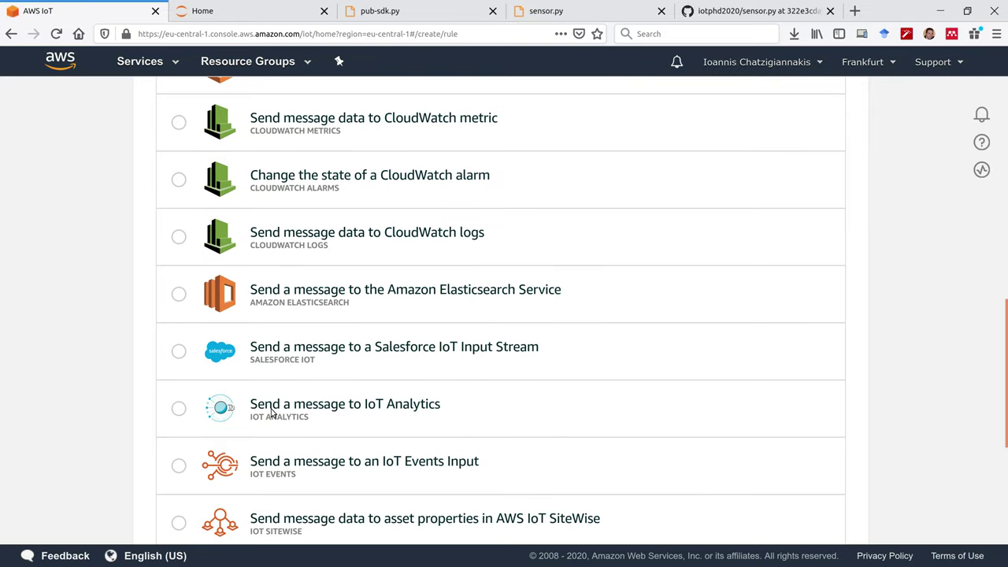
pyautogui.click(179, 409)
pyautogui.scroll(-3, 975, 427)
pyautogui.scroll(-3, 975, 427)
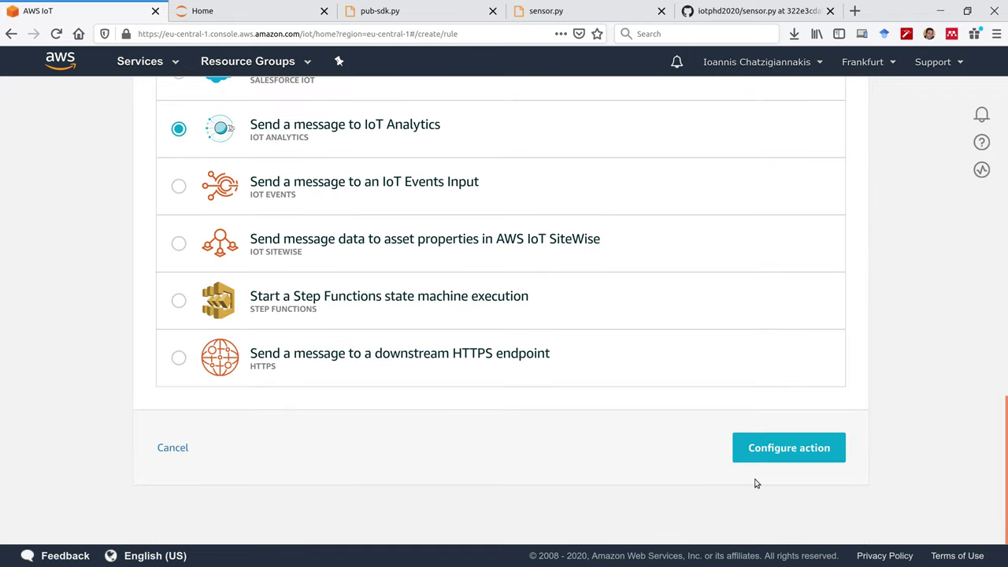
pyautogui.click(789, 455)
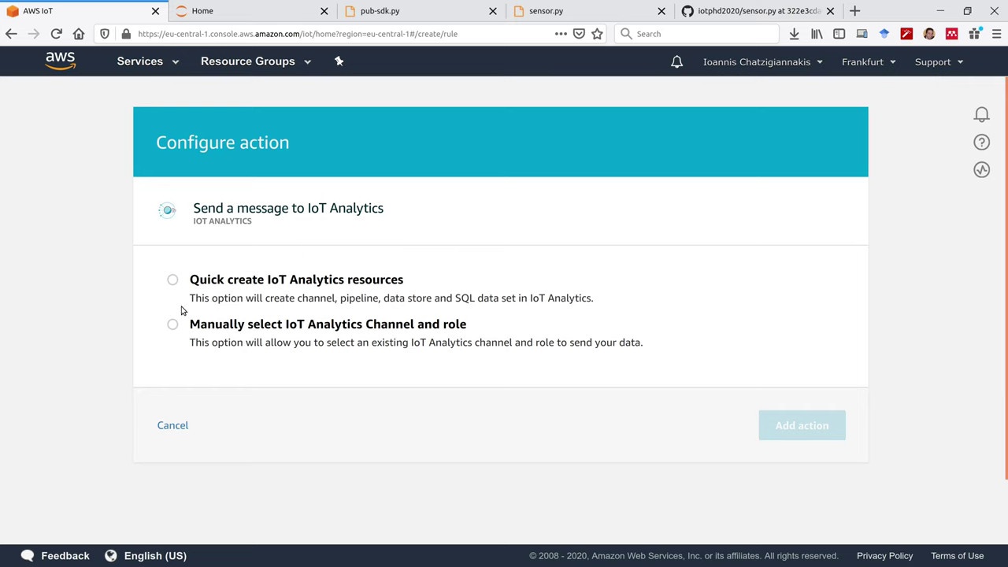
# - Quick create the IoT Analytics resources with the resource prefix trunkchannel and review the created resources
pyautogui.click(173, 281)
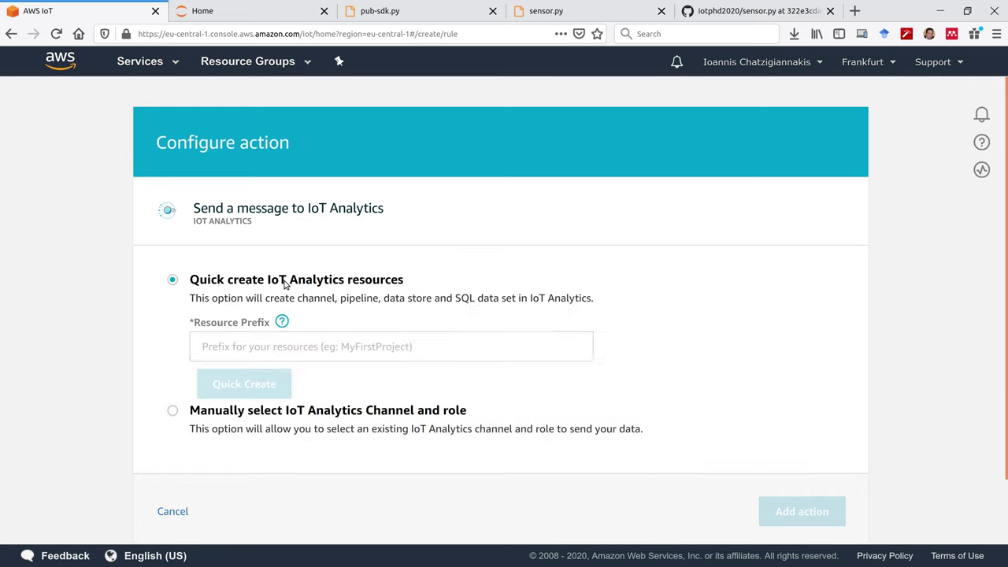
pyautogui.click(273, 351)
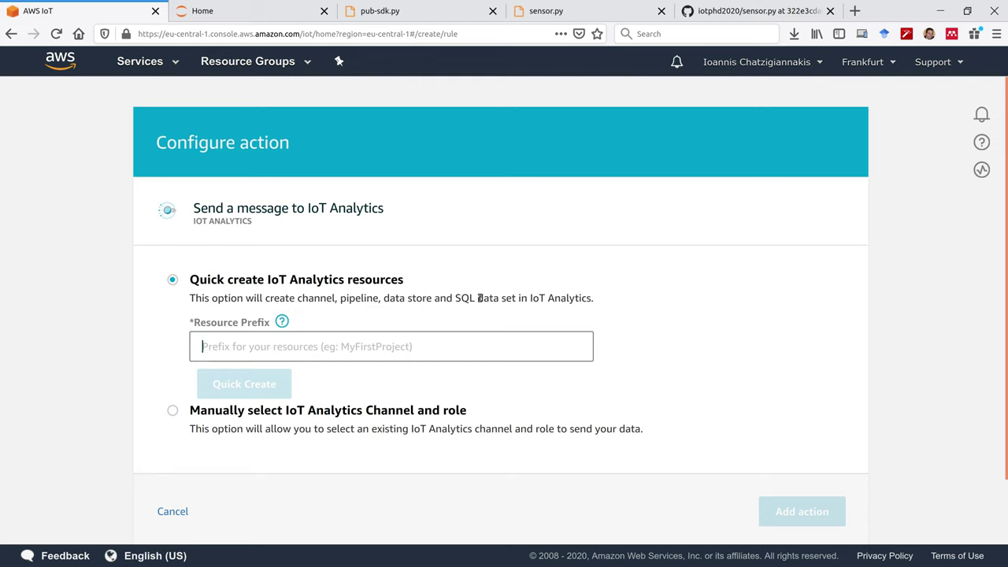
pyautogui.write('trunk')
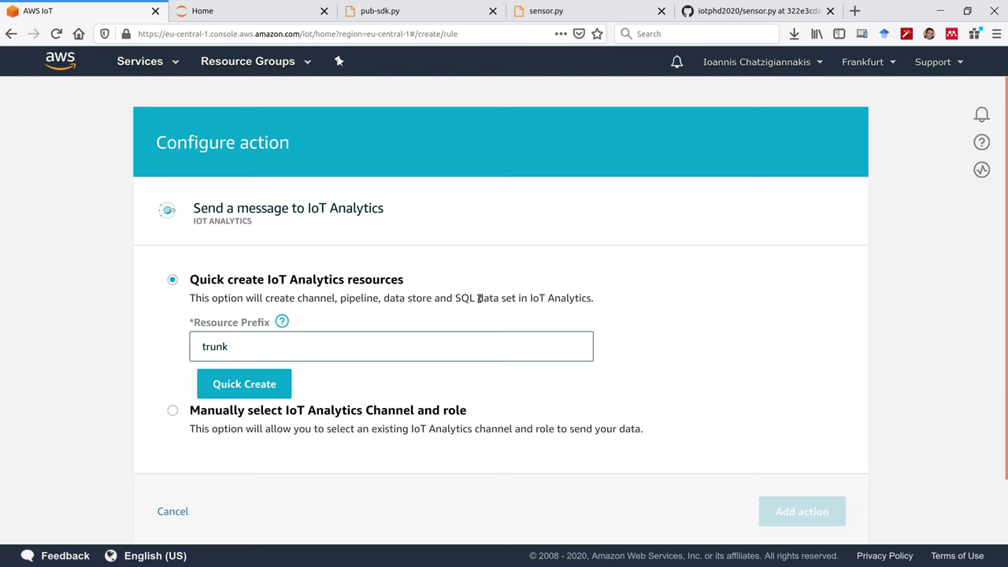
pyautogui.write('channel')
pyautogui.click(268, 386)
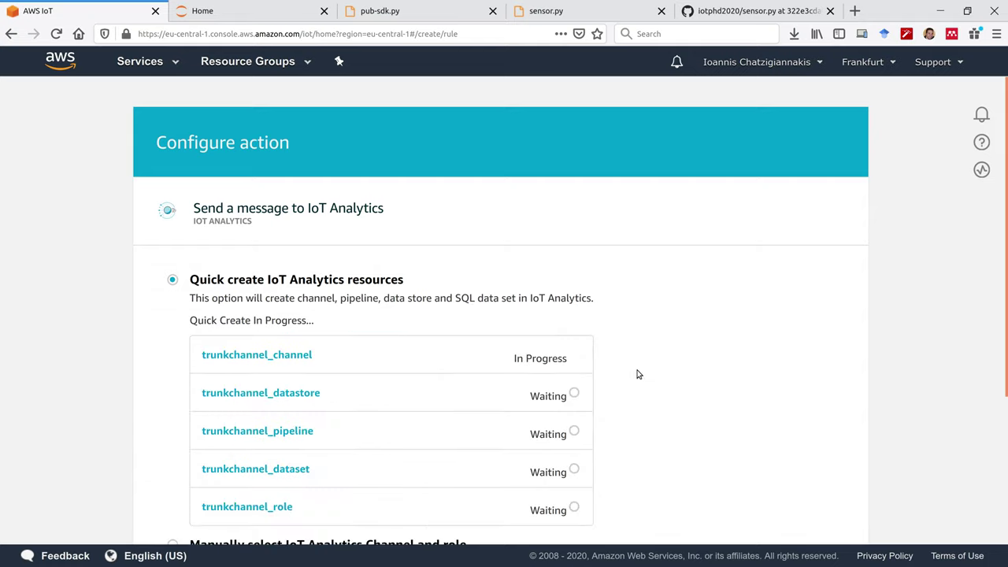
pyautogui.scroll(-3, 639, 375)
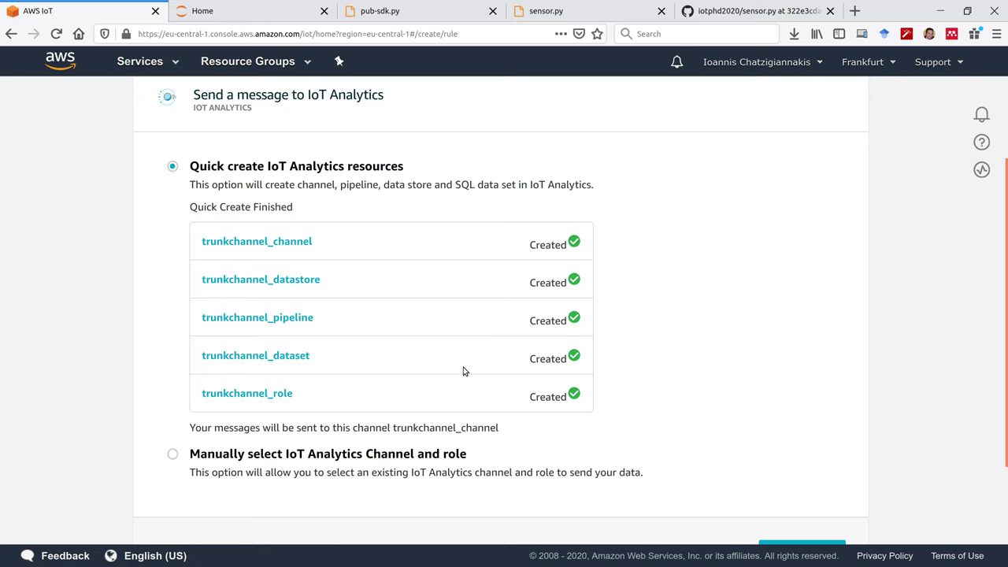
# - Add the IoT Analytics action that sends messages to trunkchannel_channel to the rule
pyautogui.scroll(-1, 473, 362)
pyautogui.scroll(-1, 772, 428)
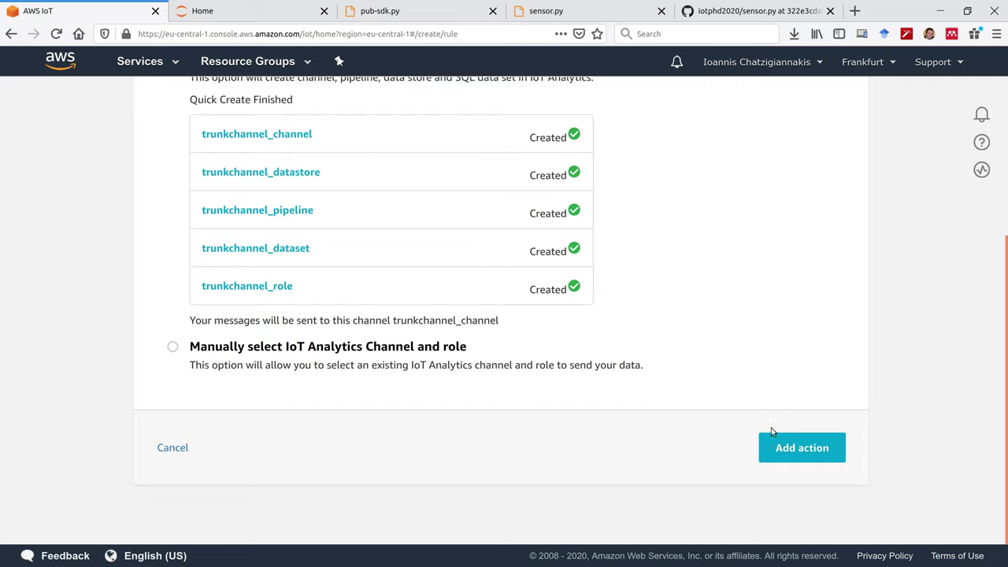
pyautogui.click(811, 447)
# - Review the rule's query statement and IoT Analytics action, leave the error action and tags empty, and create the rule
pyautogui.scroll(-1, 638, 373)
pyautogui.scroll(-3, 651, 371)
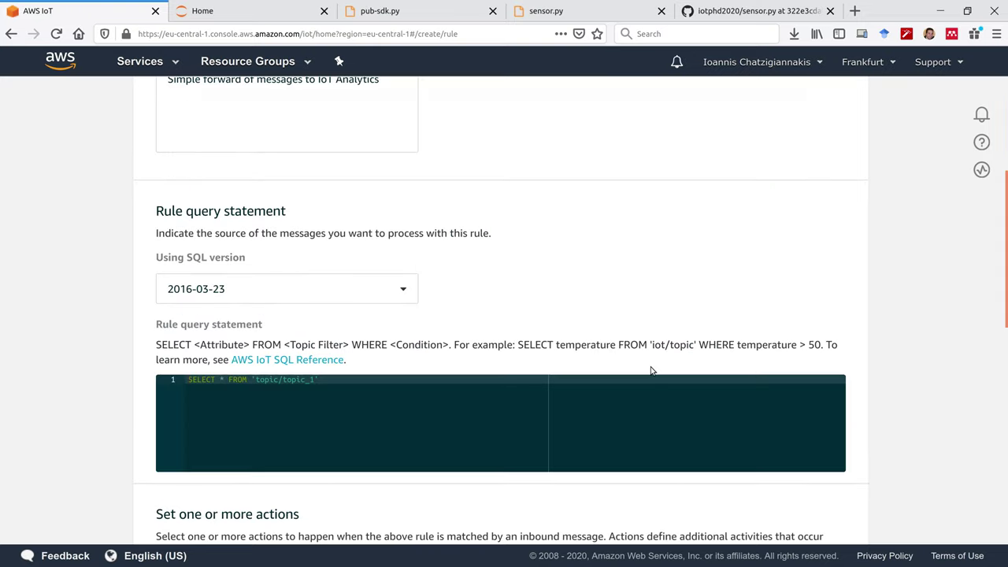
pyautogui.scroll(-4, 651, 371)
pyautogui.scroll(-2, 651, 368)
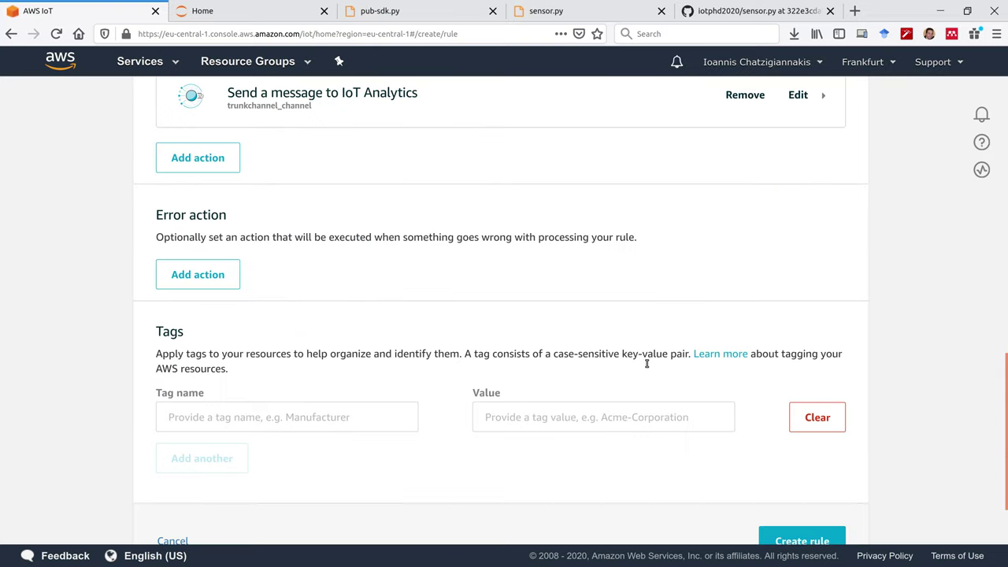
pyautogui.scroll(-1, 647, 365)
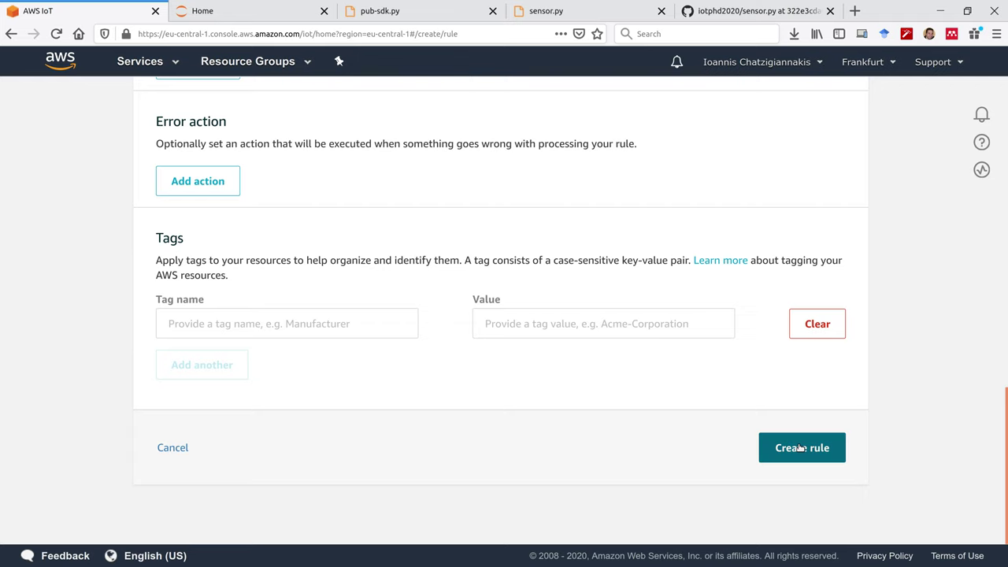
pyautogui.scroll(4, 261, 278)
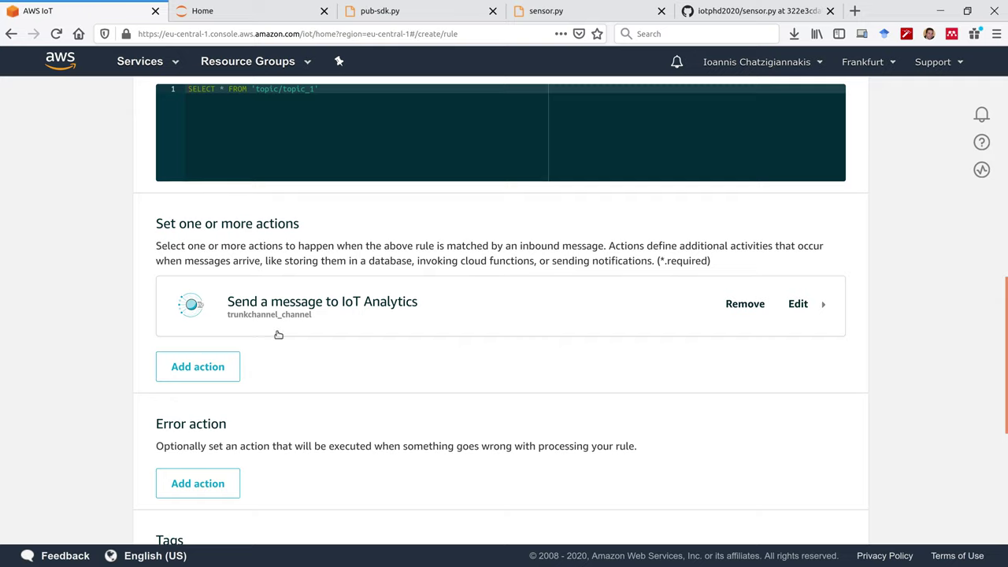
pyautogui.scroll(-4, 903, 487)
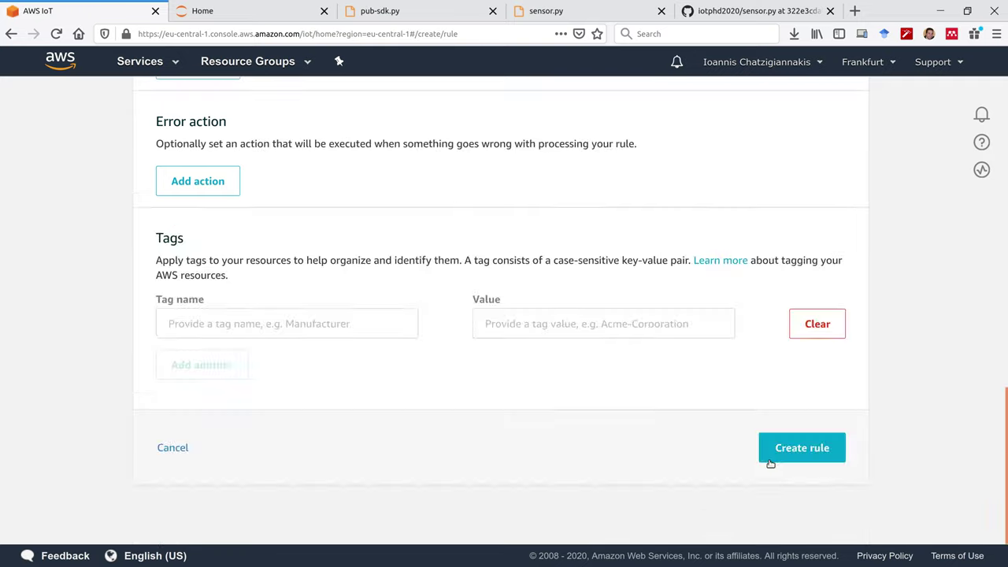
pyautogui.click(800, 448)
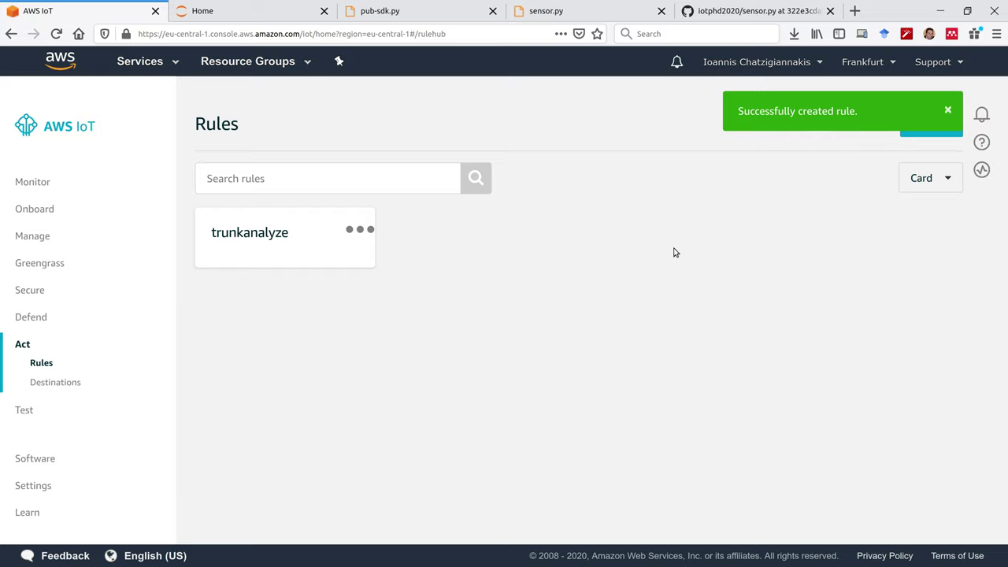
# - Open the trunkanalyze rule and review its description, query statement and actions
pyautogui.click(255, 234)
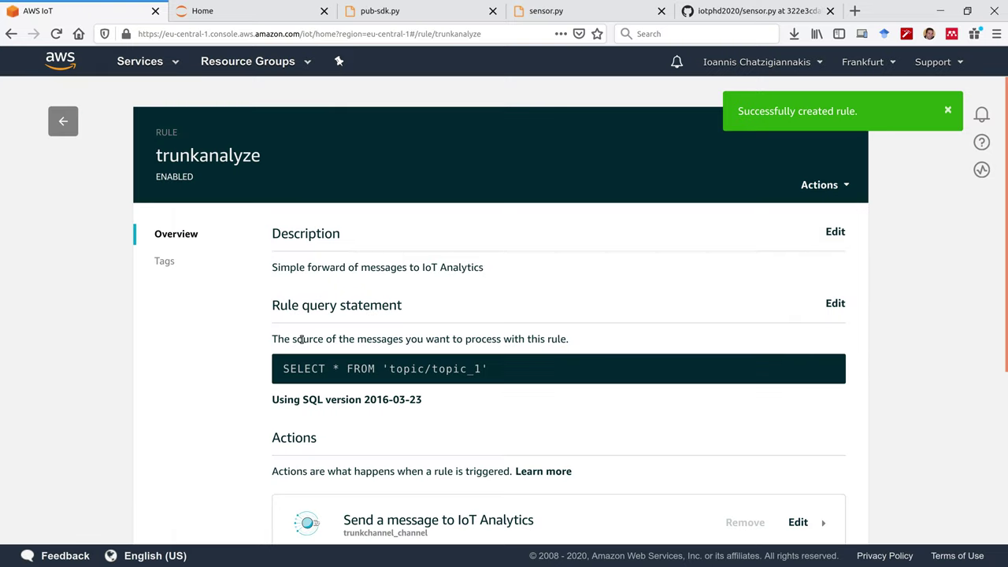
pyautogui.scroll(-3, 429, 305)
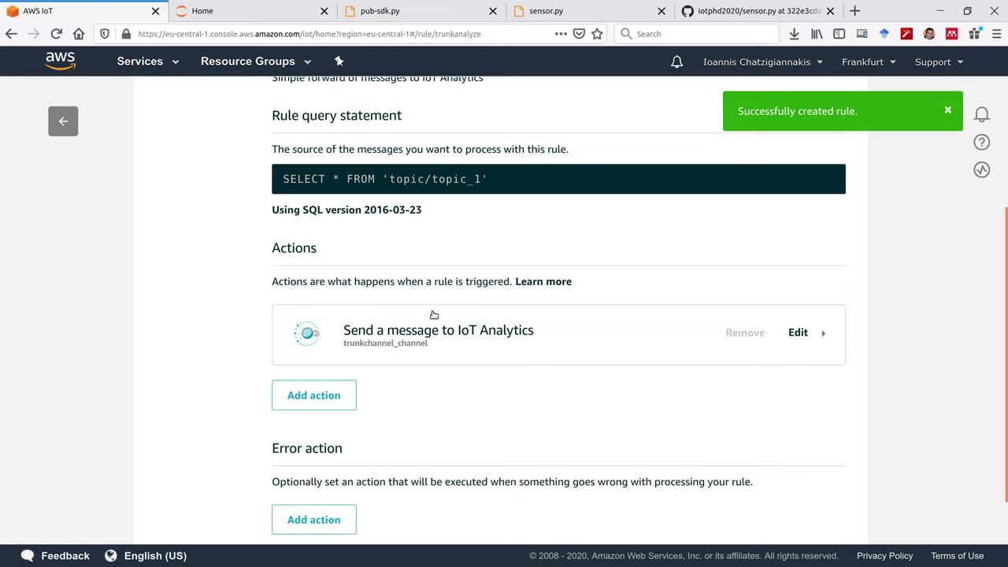
pyautogui.scroll(-1, 433, 314)
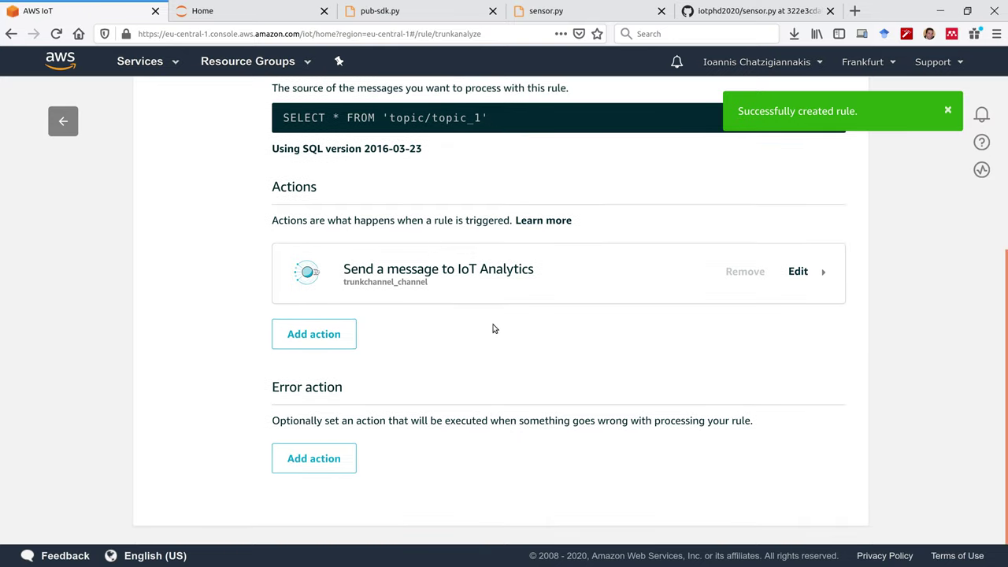
pyautogui.scroll(3, 493, 329)
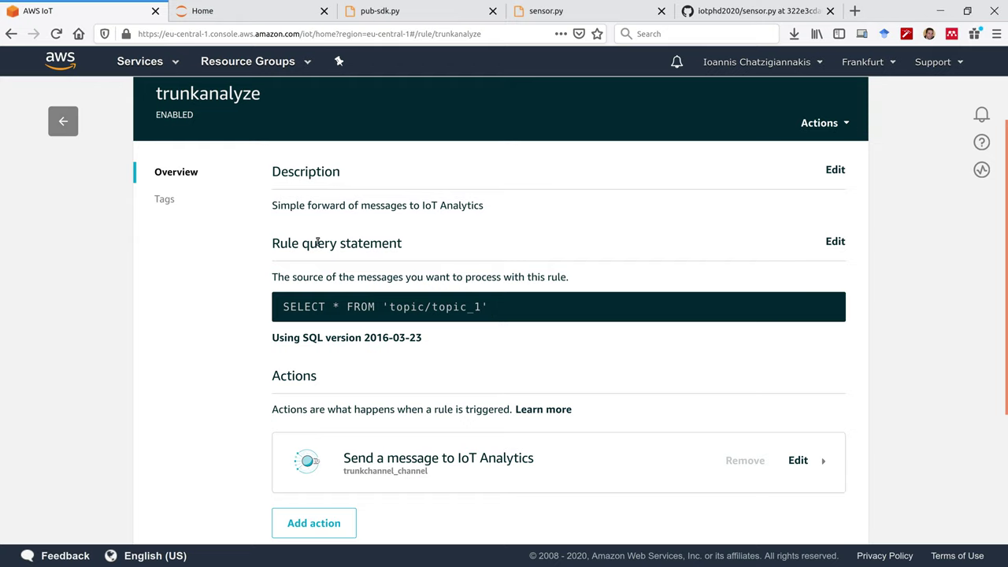
pyautogui.scroll(2, 322, 228)
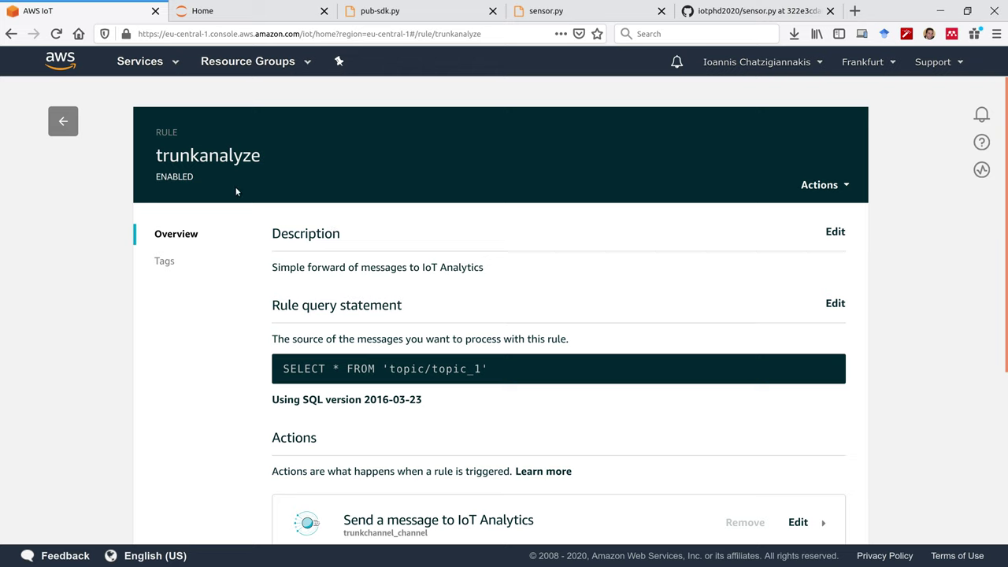
# - Close the Home, pub-sdk.py, sensor.py and GitHub pages, keeping only the AWS console open
pyautogui.click(324, 11)
pyautogui.click(323, 11)
pyautogui.click(323, 11)
pyautogui.click(324, 11)
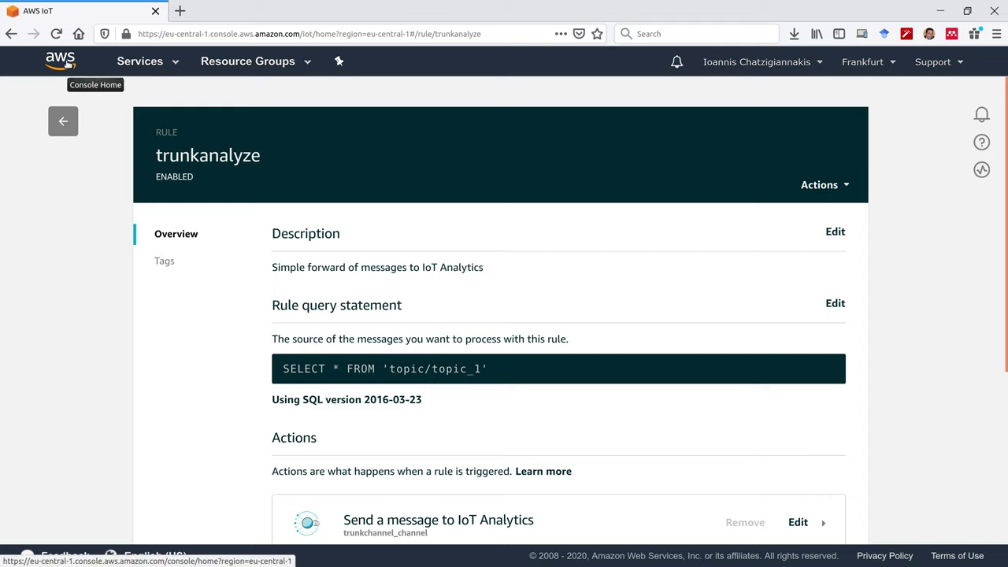
# - Search the AWS services for iot analytics and open the IoT Analytics console
pyautogui.click(177, 65)
pyautogui.write('iot n')
pyautogui.write('nalytics')
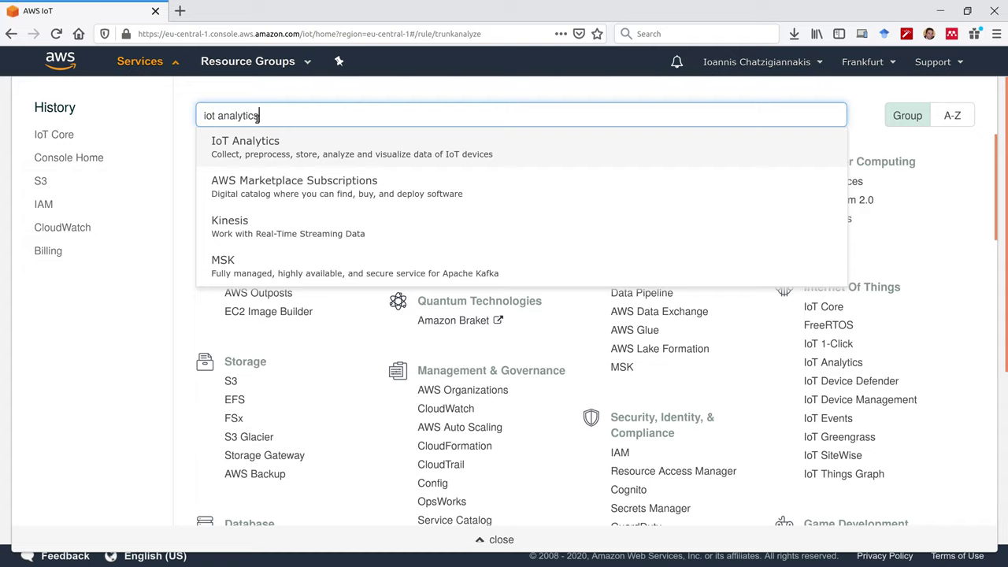
pyautogui.click(284, 152)
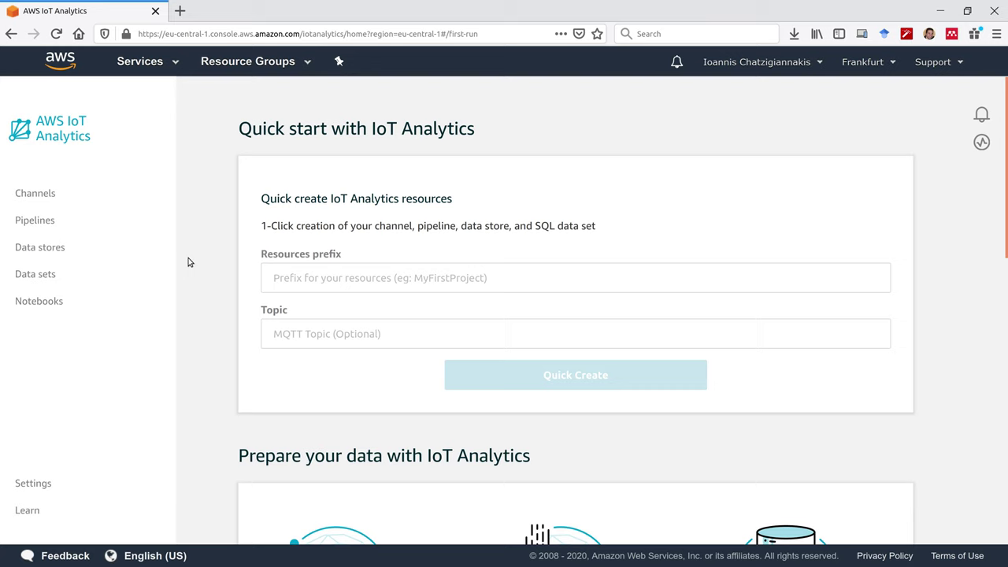
# - Open trunkchannel_channel from the channel list and review its details through to the incoming messages chart
pyautogui.click(41, 201)
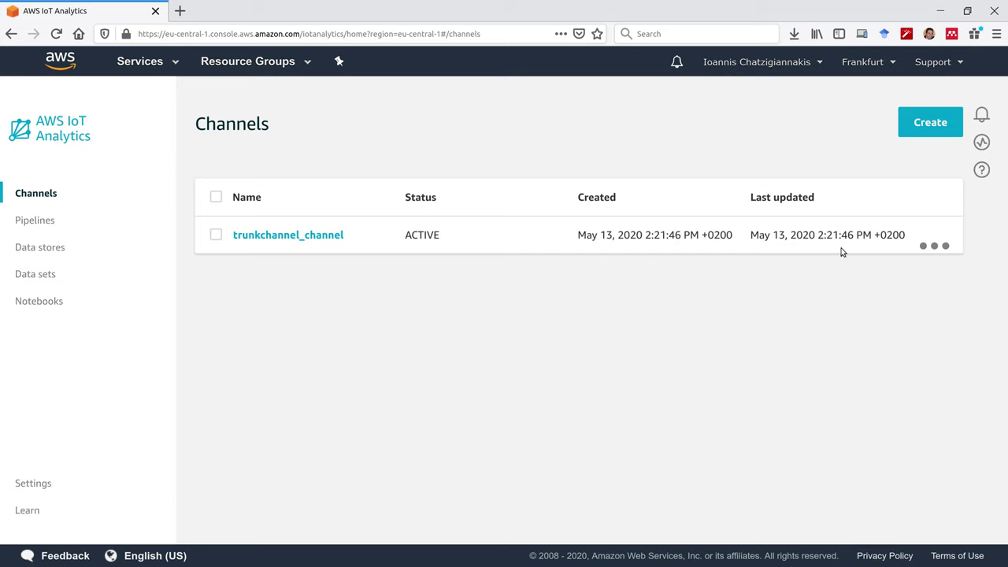
pyautogui.click(286, 236)
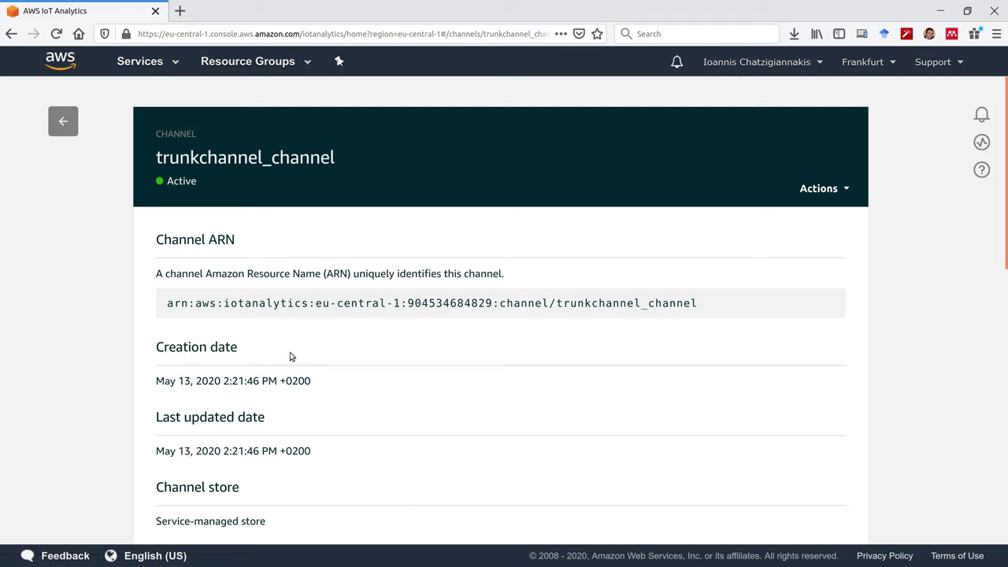
pyautogui.scroll(-3, 290, 357)
pyautogui.scroll(-2, 287, 390)
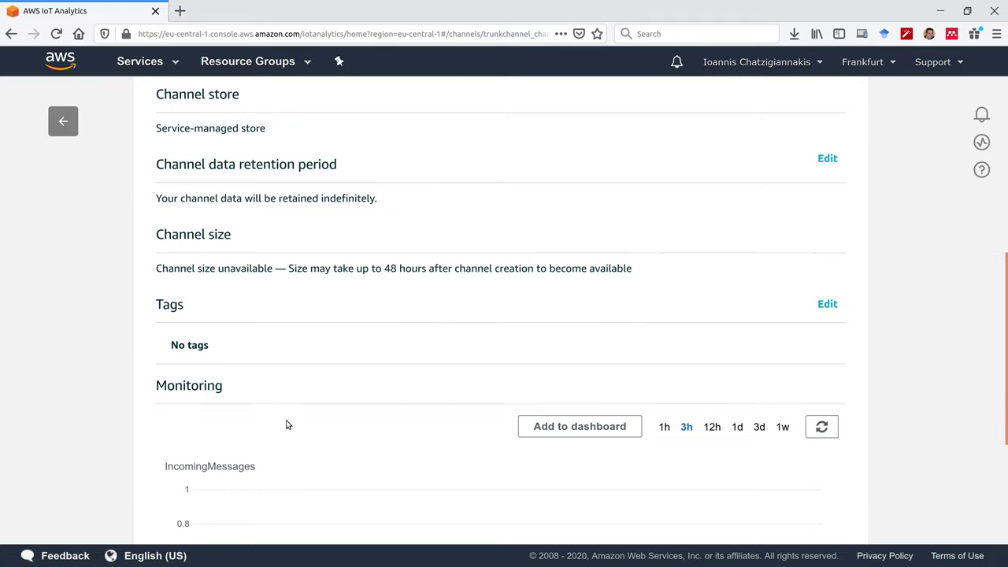
pyautogui.scroll(-2, 288, 426)
pyautogui.scroll(-2, 285, 424)
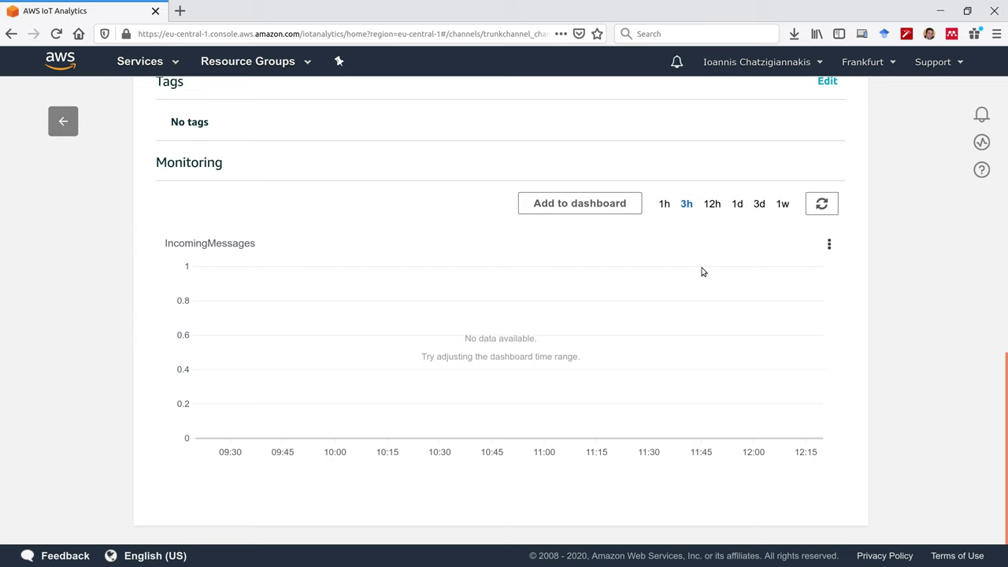
# - Set the channel's monitoring range to 1h, check the terminal's published messages, and refresh the incoming messages chart
pyautogui.click(665, 204)
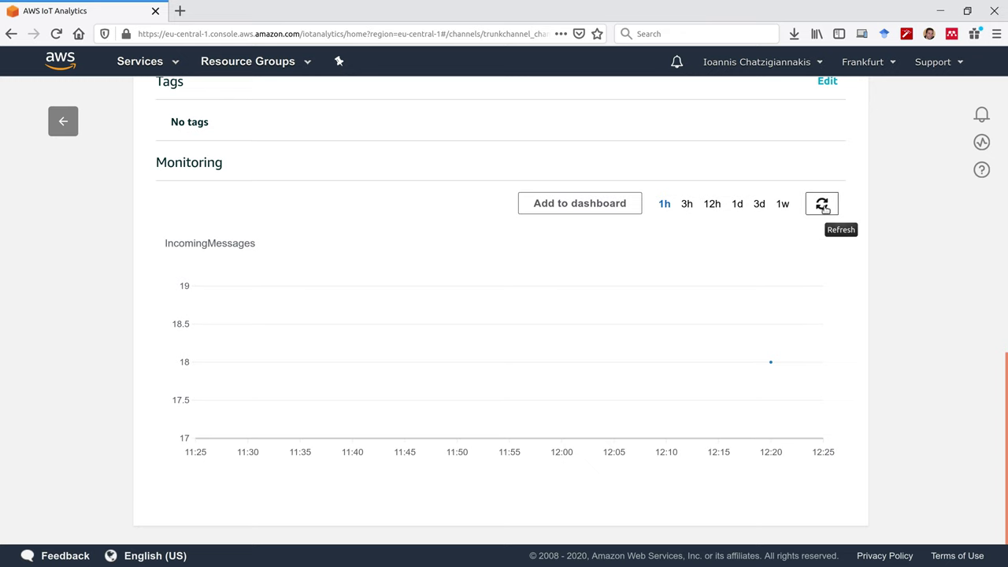
pyautogui.hotkey('alt', 'Tab')
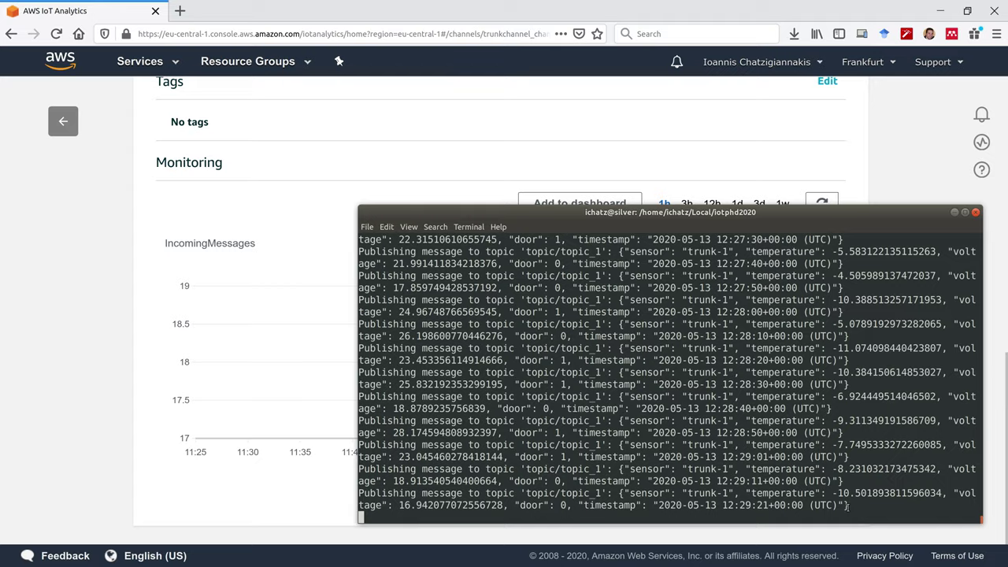
pyautogui.click(821, 203)
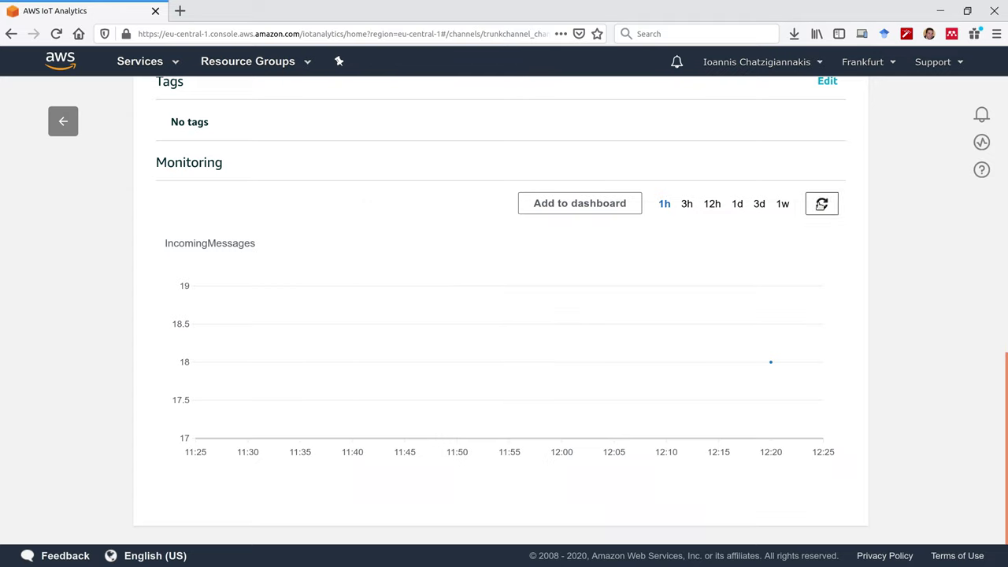
pyautogui.moveTo(786, 359)
# - Leave the channel's details and open trunkchannel_pipeline from the list of pipelines
pyautogui.scroll(3, 252, 179)
pyautogui.scroll(4, 268, 204)
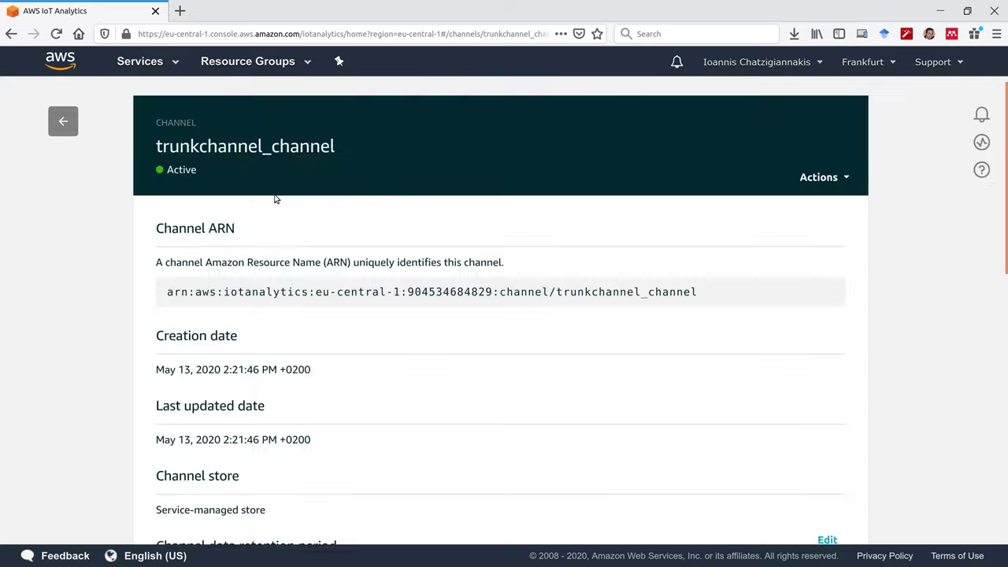
pyautogui.click(61, 122)
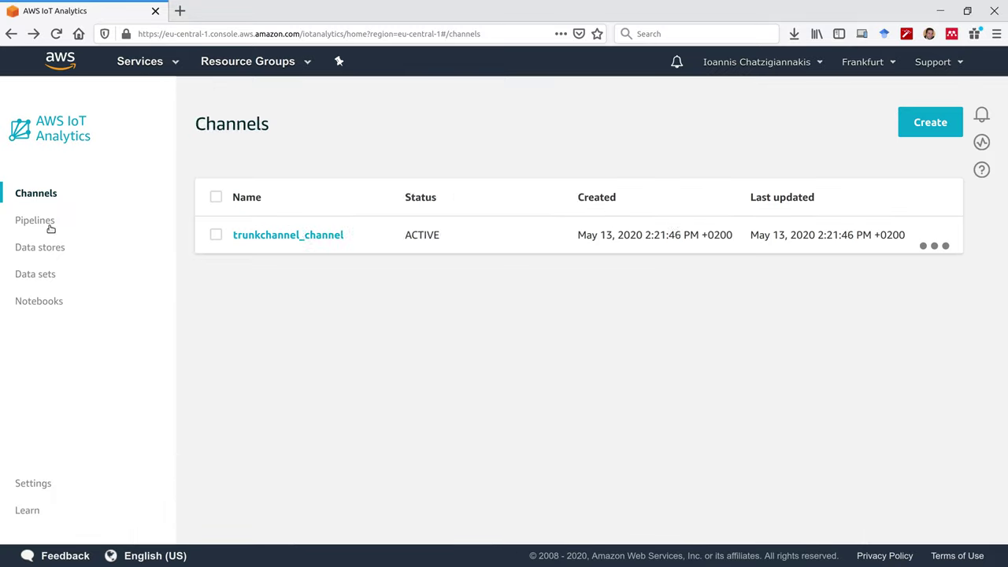
pyautogui.click(35, 221)
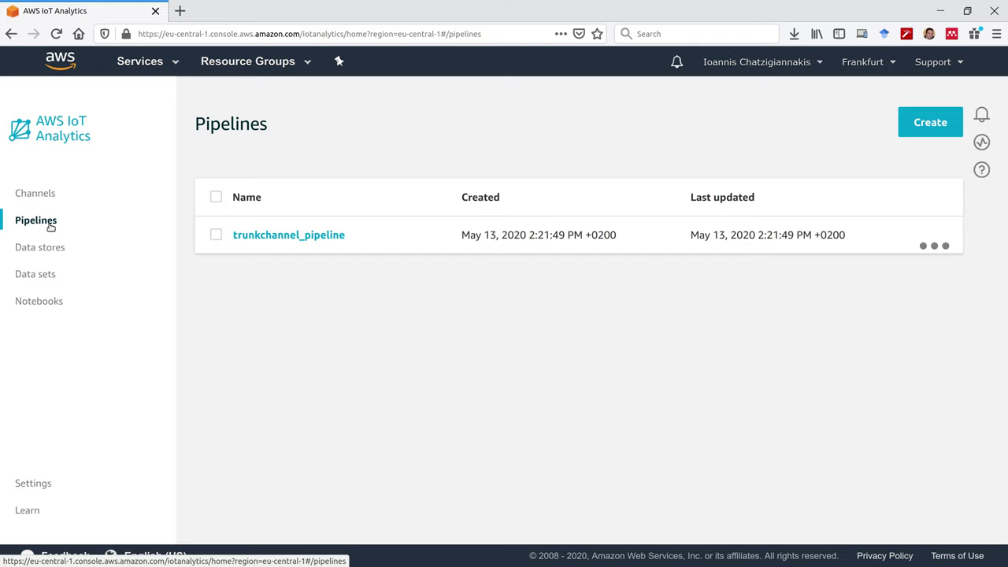
pyautogui.click(309, 241)
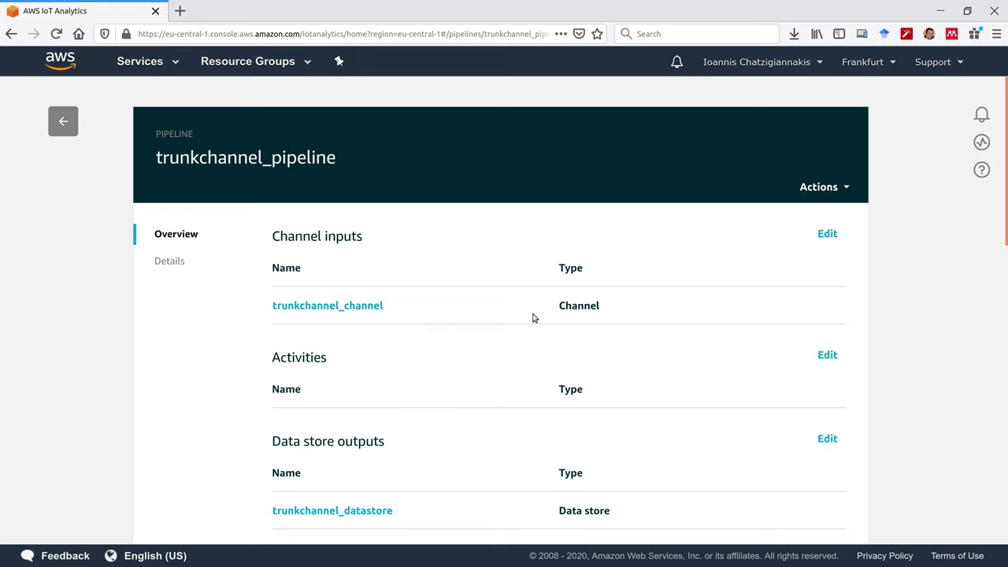
# - Review the pipeline's channel inputs, activities and data store outputs, and refresh its monitoring charts
pyautogui.scroll(-2, 472, 355)
pyautogui.scroll(-2, 417, 386)
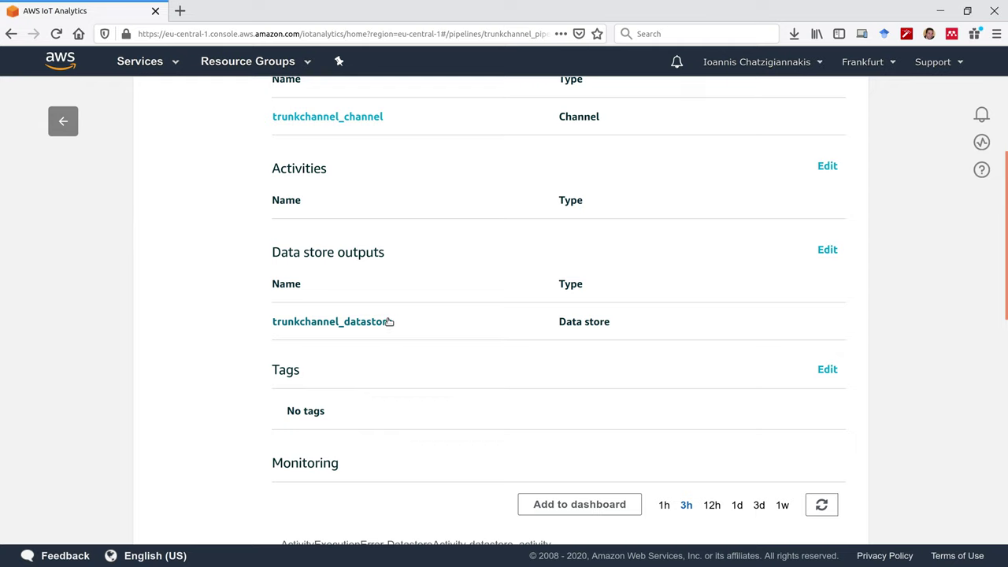
pyautogui.scroll(5, 379, 327)
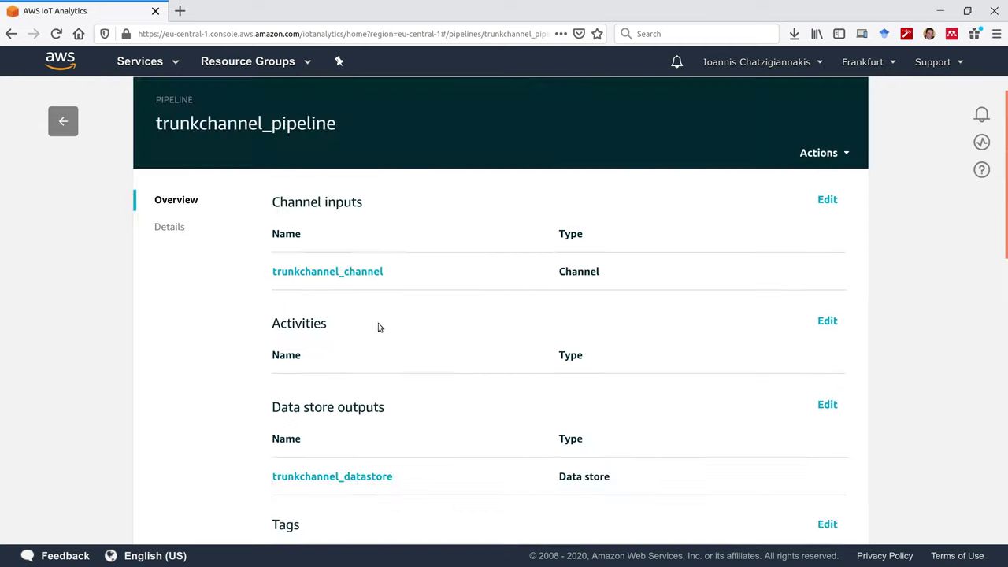
pyautogui.scroll(-6, 379, 329)
pyautogui.scroll(-3, 380, 331)
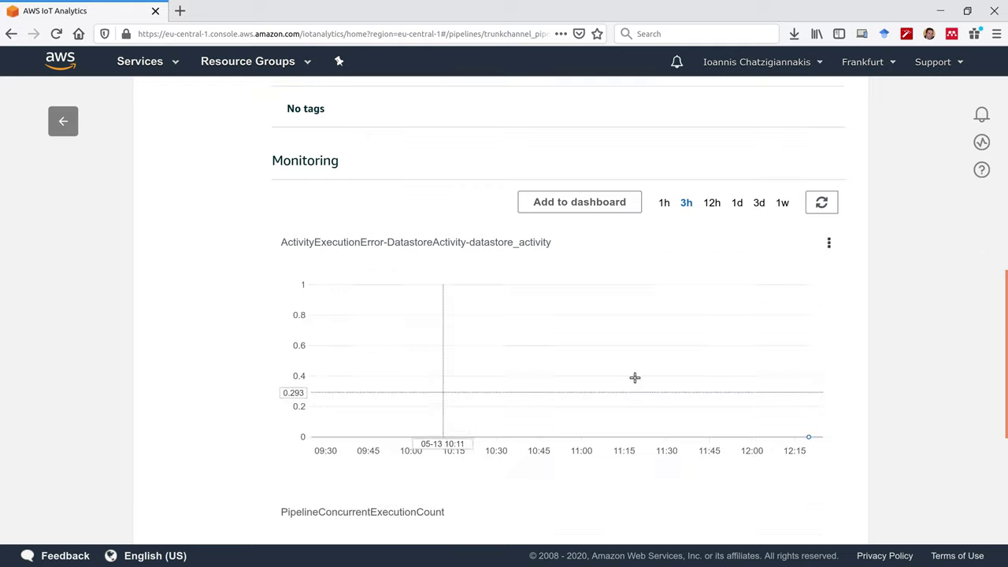
pyautogui.click(824, 203)
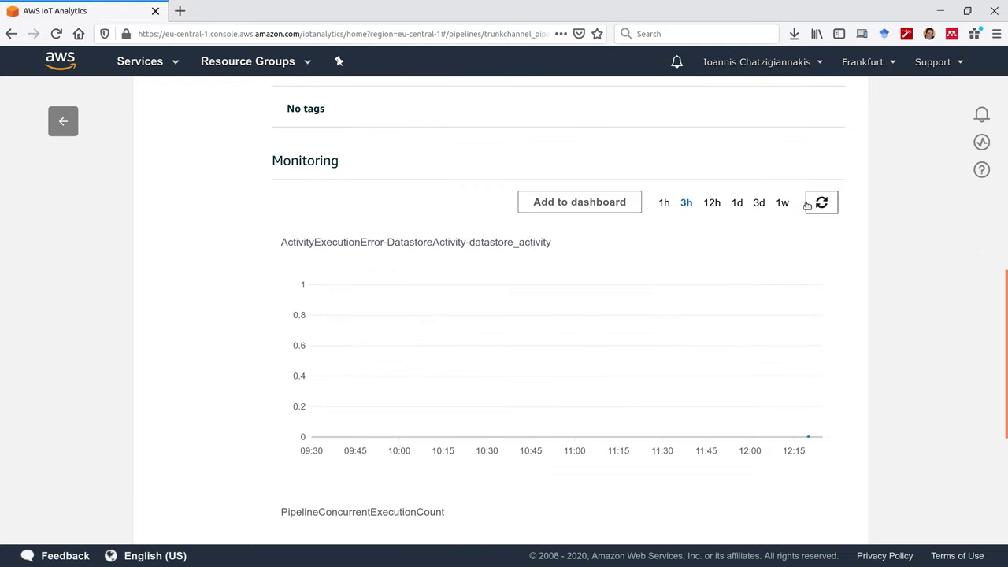
pyautogui.scroll(3, 612, 387)
pyautogui.scroll(2, 613, 387)
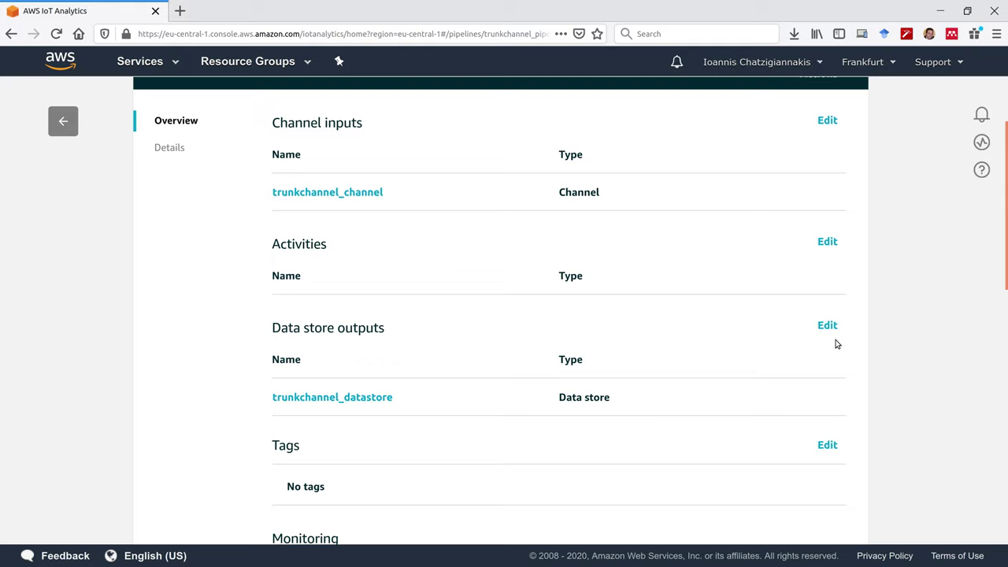
# - Start editing the pipeline's activities, select all five message attributes, and proceed to the pipeline activities step
pyautogui.click(829, 243)
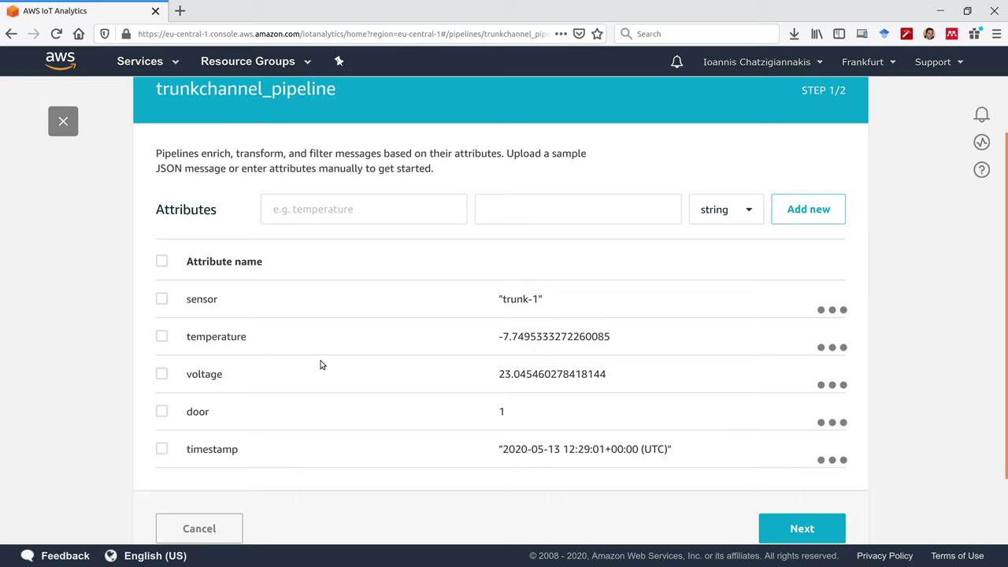
pyautogui.click(161, 261)
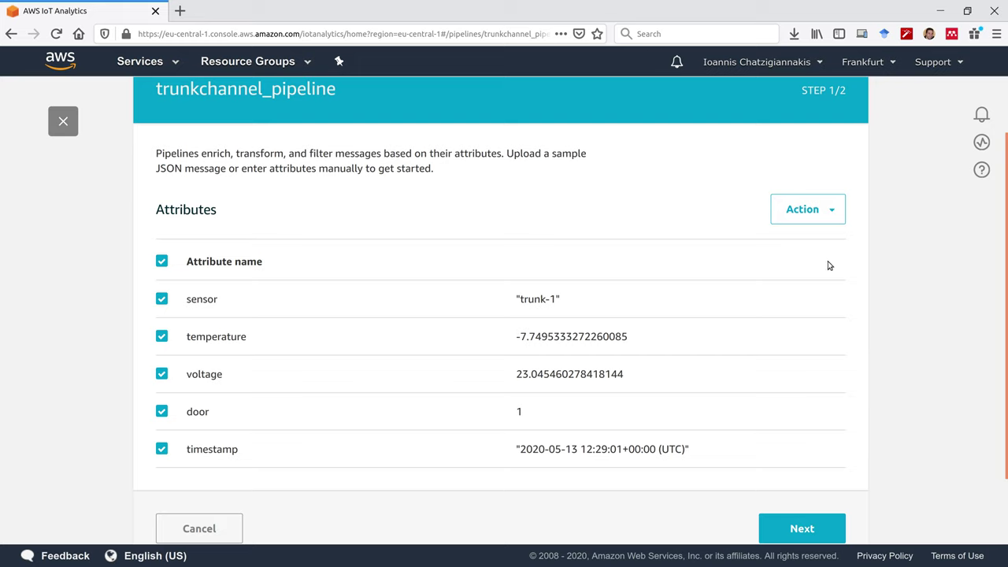
pyautogui.click(831, 211)
pyautogui.click(802, 526)
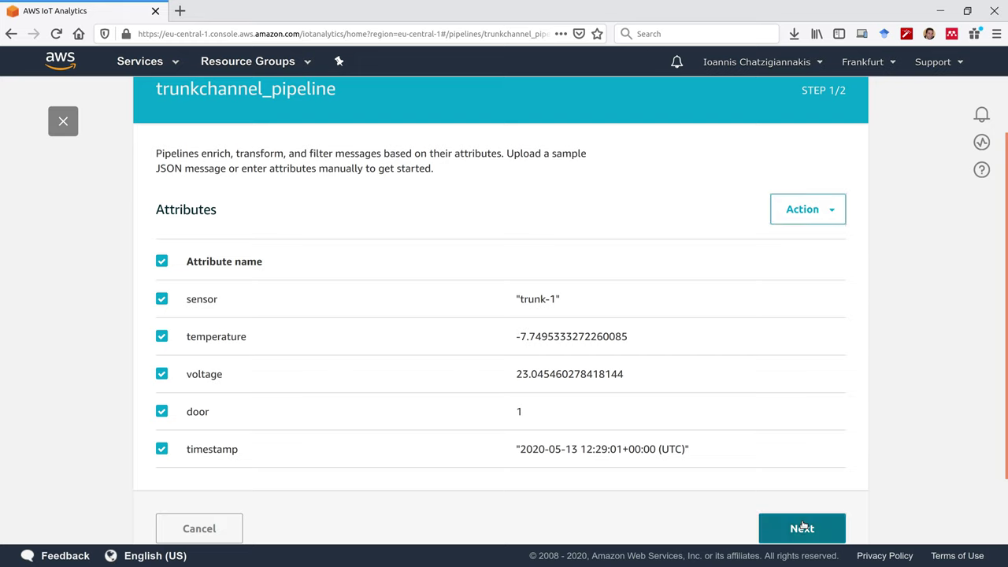
pyautogui.click(803, 527)
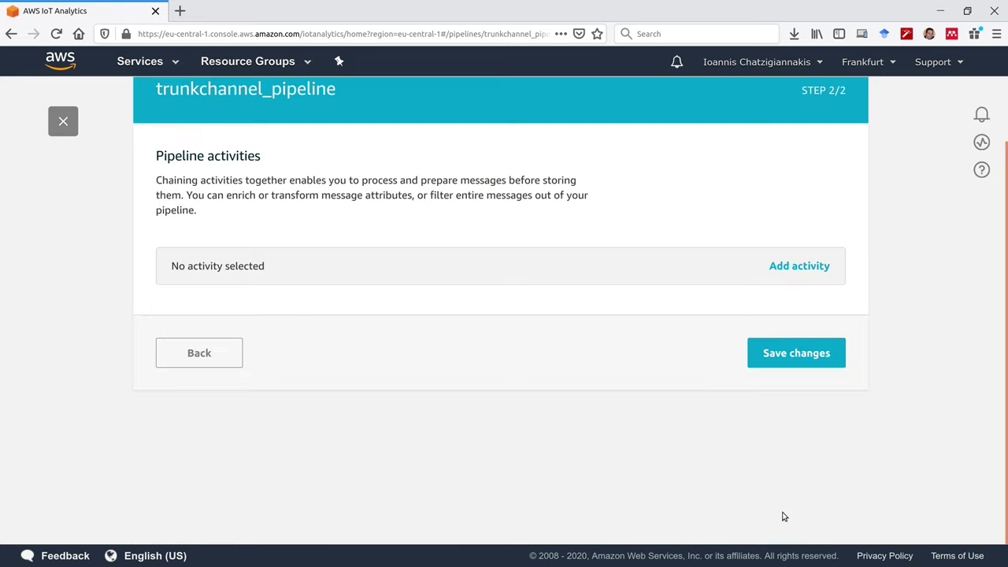
# - Add a "Select attributes from the message" activity to the pipeline after browsing the available activity types
pyautogui.click(800, 265)
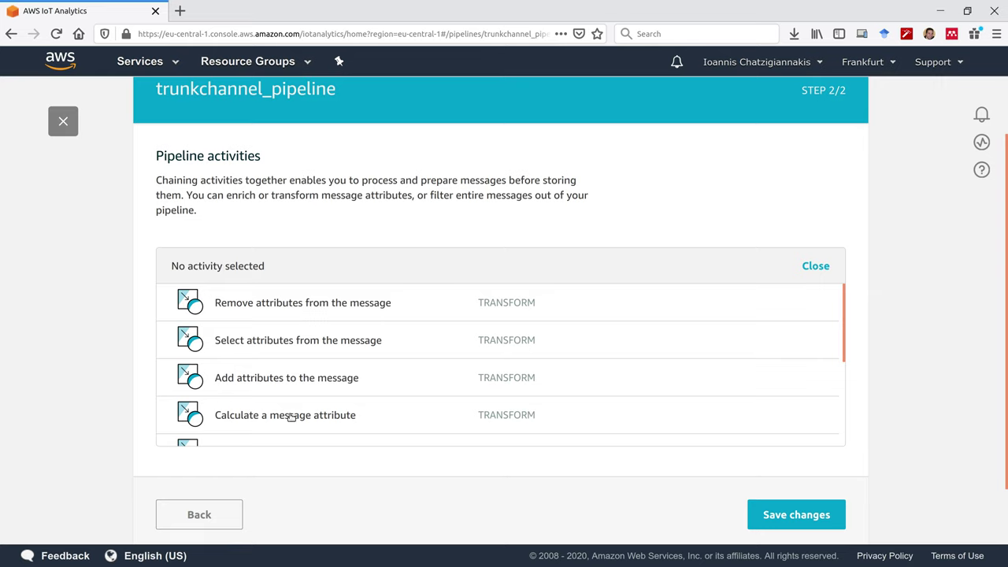
pyautogui.scroll(-1, 299, 416)
pyautogui.scroll(-1, 315, 405)
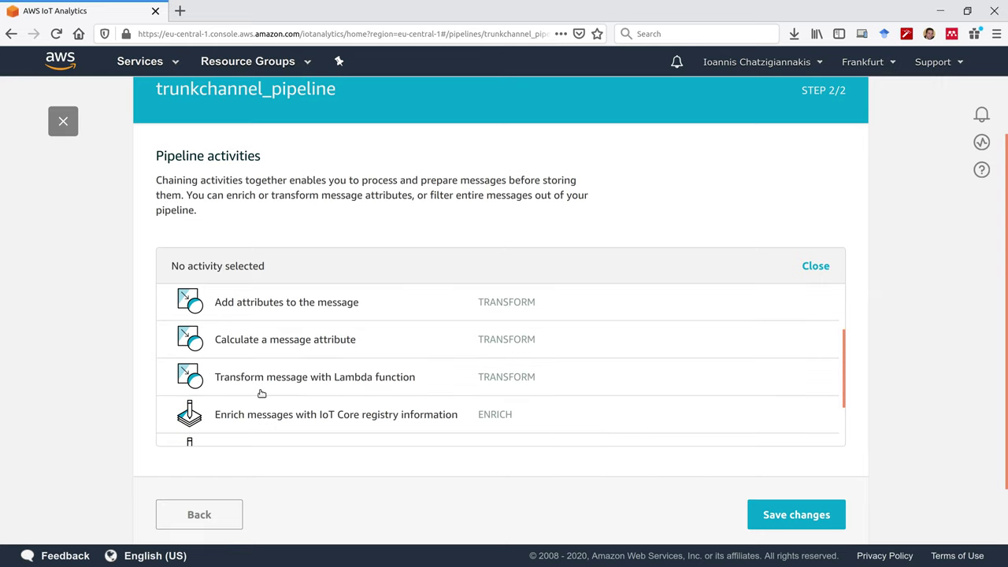
pyautogui.scroll(2, 301, 406)
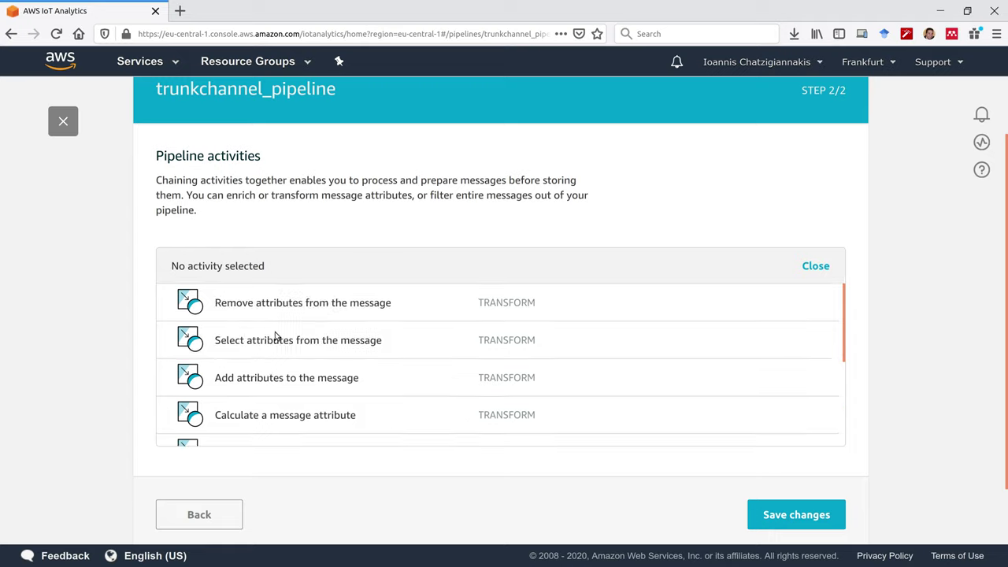
pyautogui.click(276, 339)
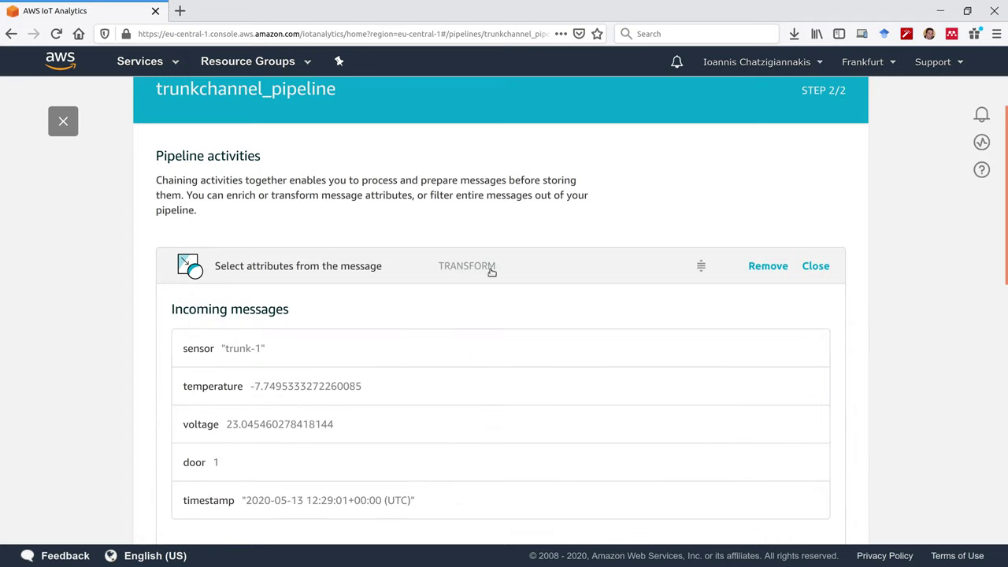
# - Examine the new activity's incoming messages, selectable message attributes and outgoing message preview
pyautogui.scroll(-3, 355, 363)
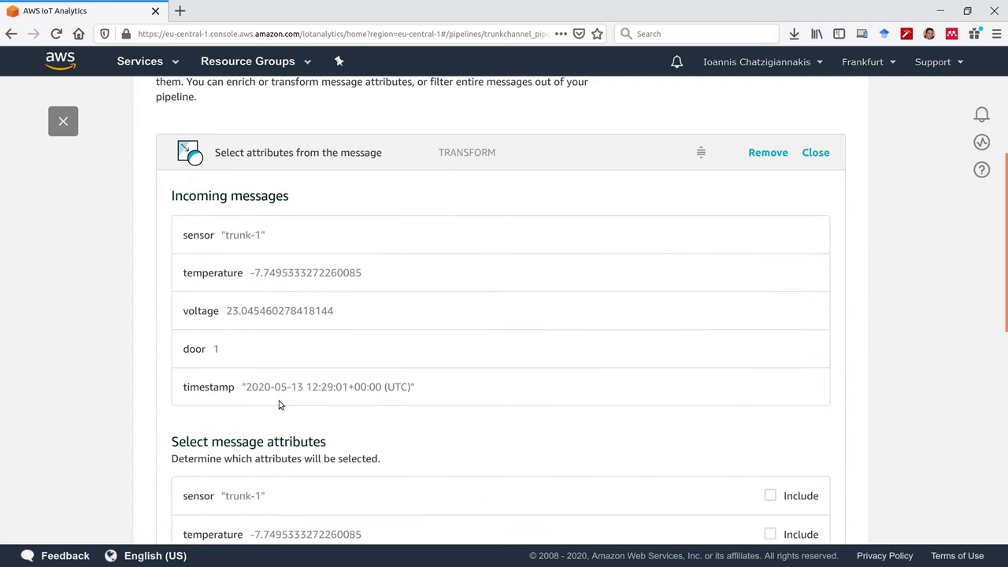
pyautogui.scroll(-5, 316, 316)
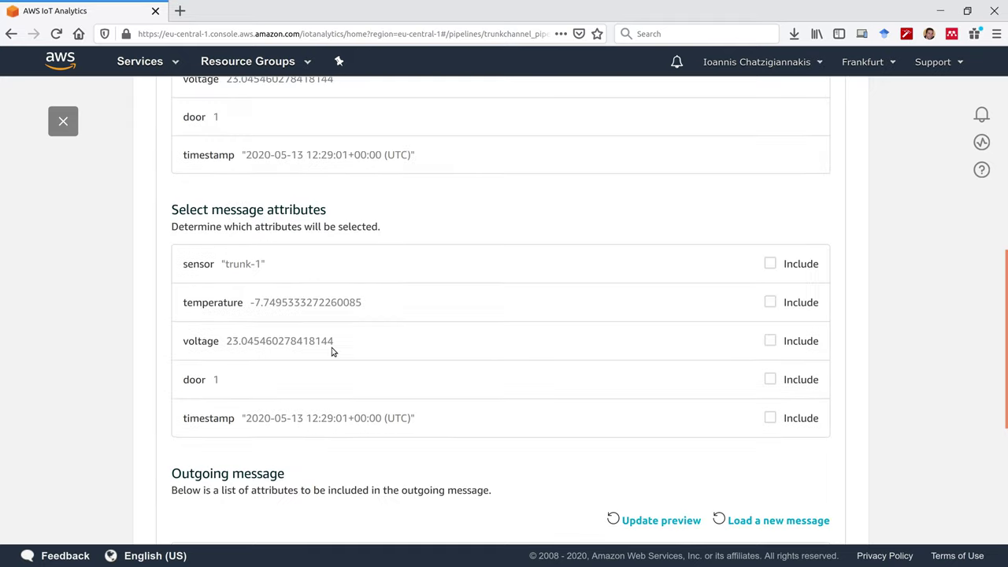
pyautogui.scroll(-2, 332, 352)
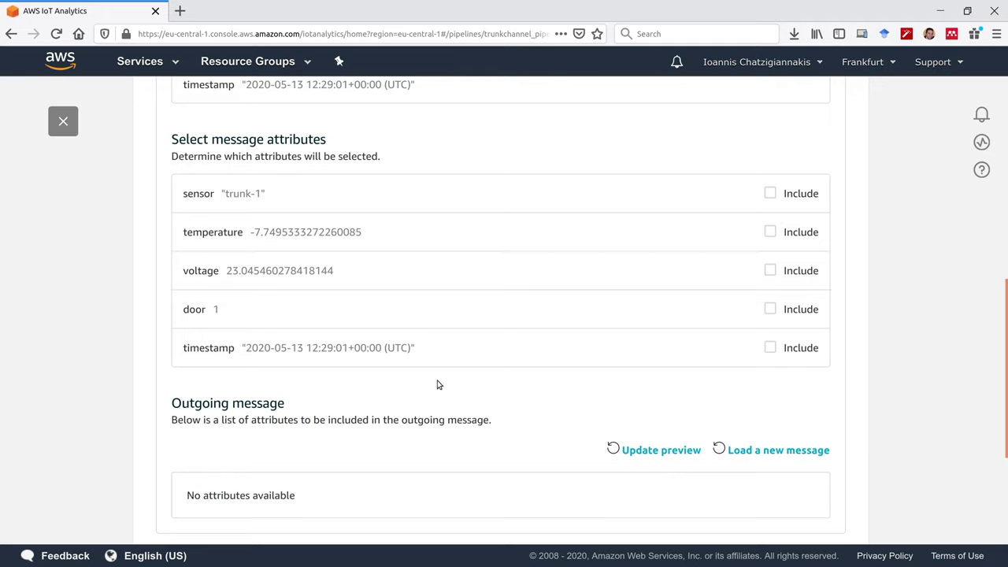
pyautogui.scroll(-3, 439, 385)
pyautogui.scroll(-1, 439, 383)
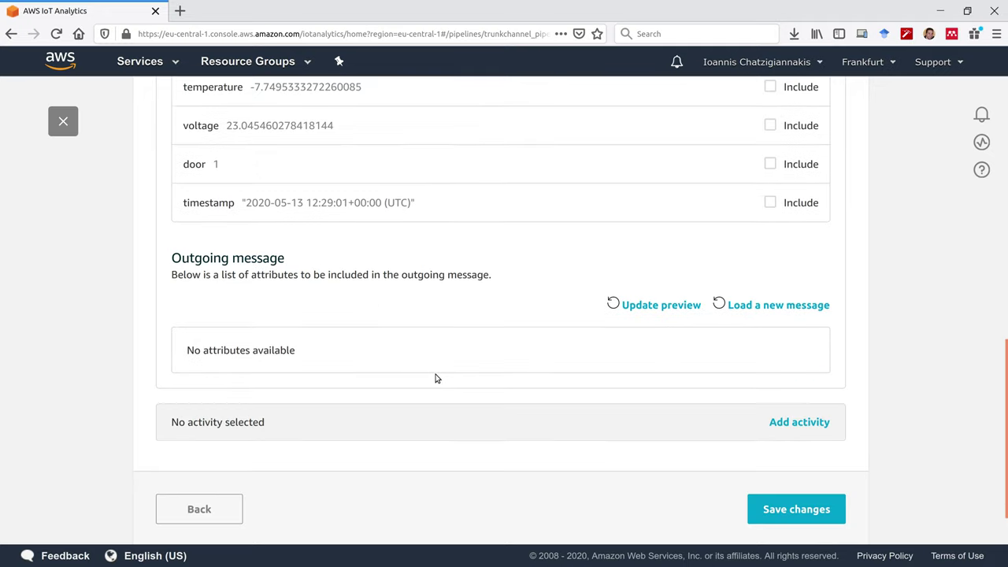
pyautogui.scroll(-1, 437, 379)
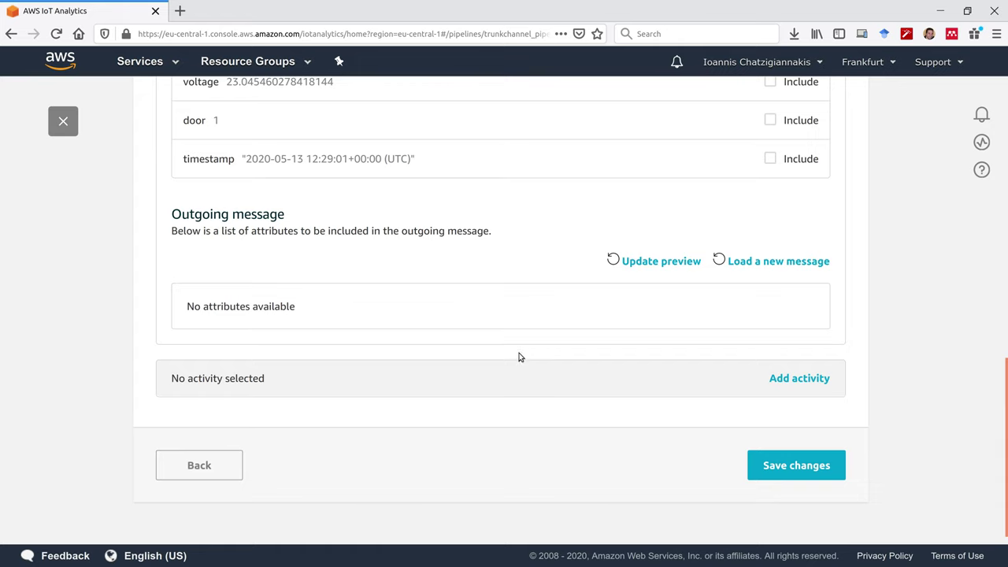
pyautogui.scroll(5, 521, 335)
pyautogui.scroll(3, 524, 332)
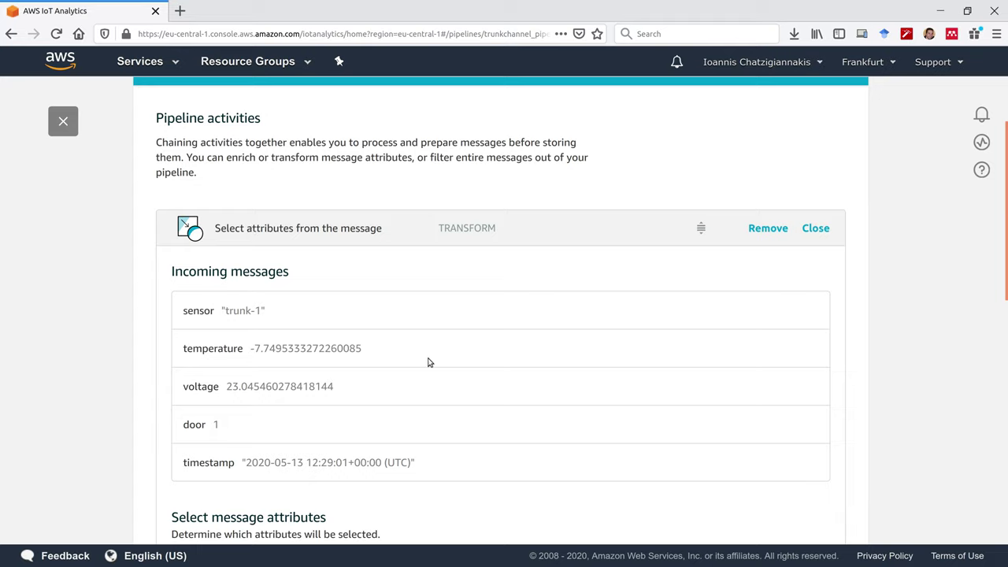
pyautogui.scroll(-7, 429, 362)
pyautogui.scroll(-2, 609, 386)
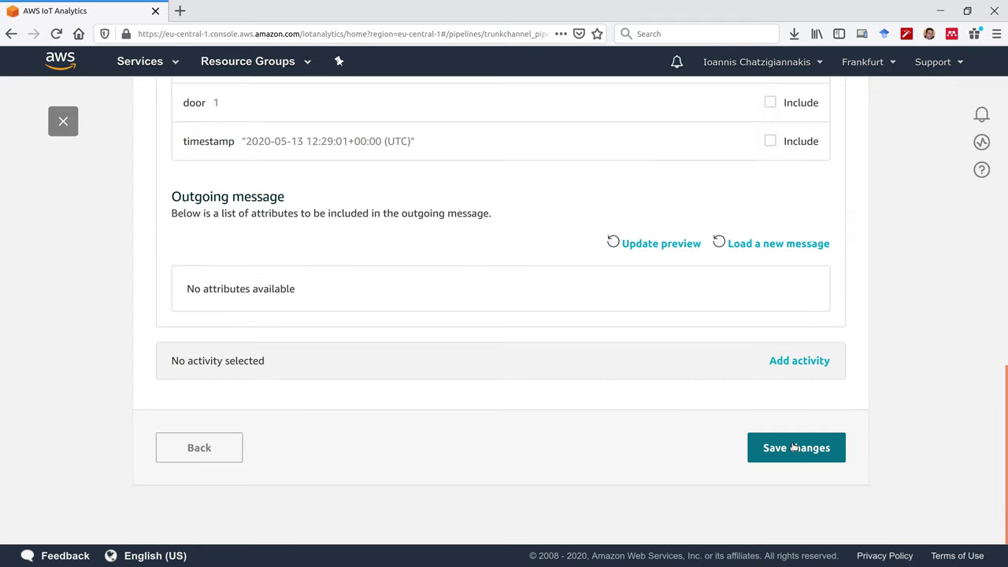
# - Try to save the pipeline changes with no message attributes included in the select activity
pyautogui.click(794, 446)
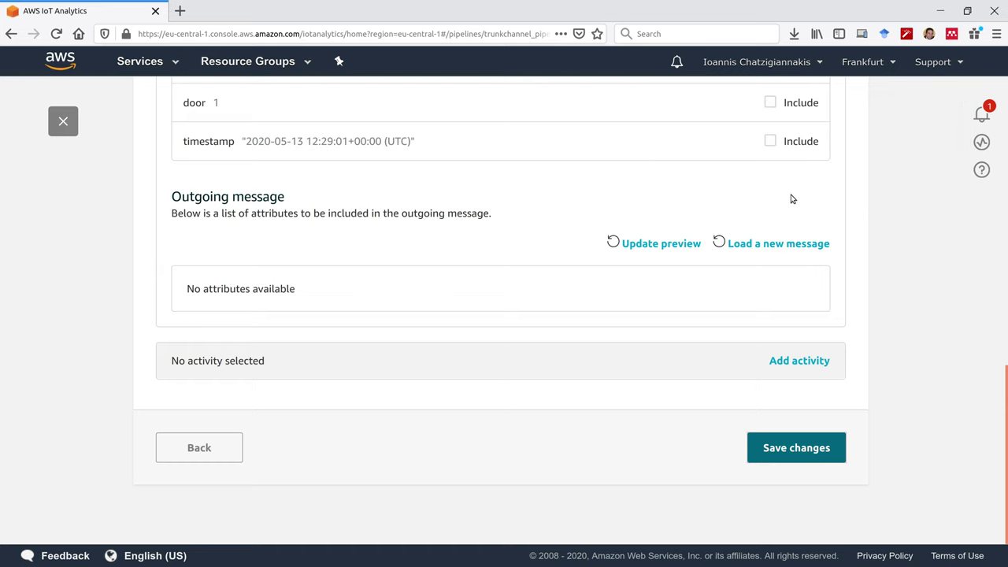
pyautogui.click(806, 447)
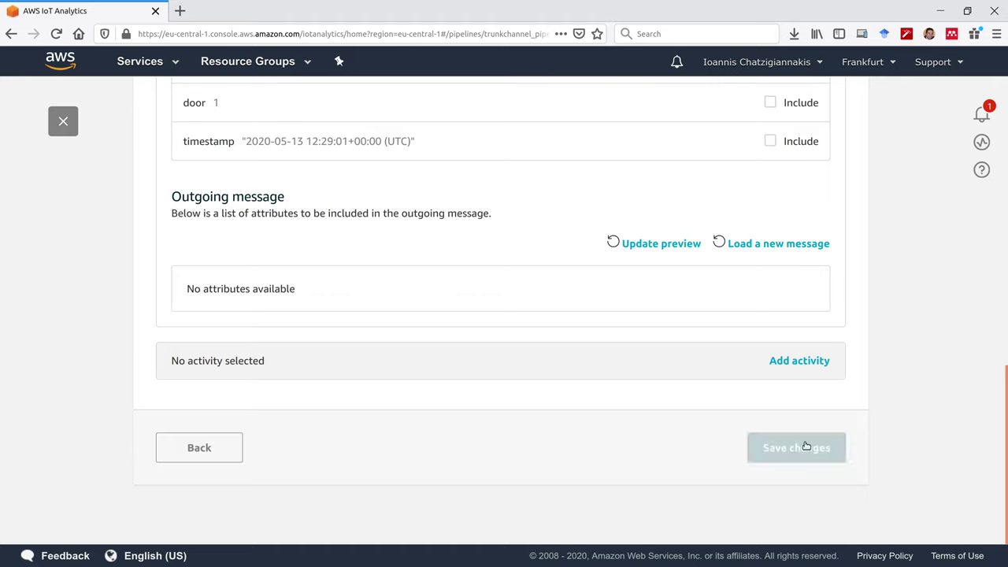
# - Include the sensor, temperature, voltage, door and timestamp attributes in the select activity and save the pipeline changes
pyautogui.scroll(3, 918, 292)
pyautogui.scroll(1, 900, 302)
pyautogui.click(771, 329)
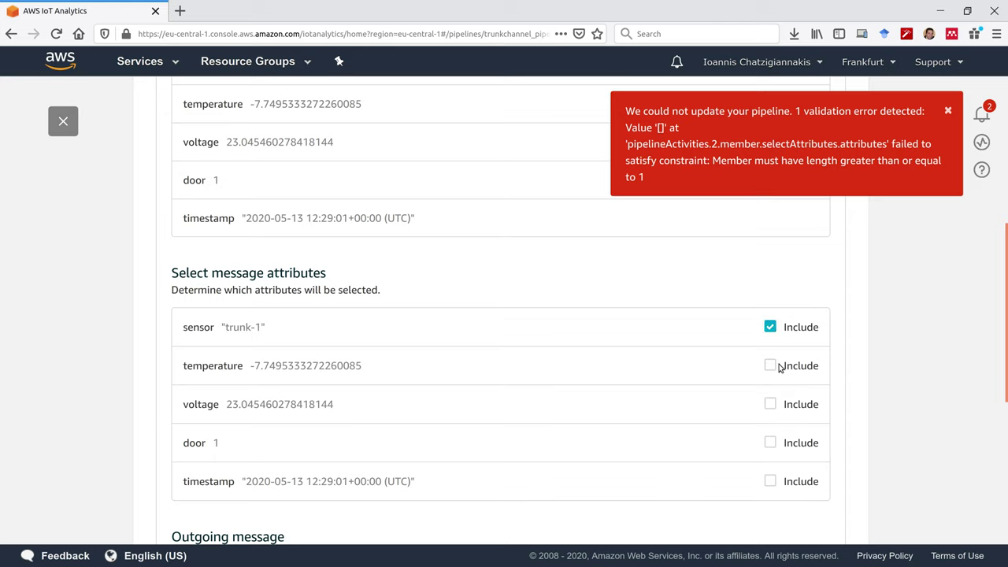
pyautogui.click(772, 367)
pyautogui.click(772, 404)
pyautogui.click(770, 443)
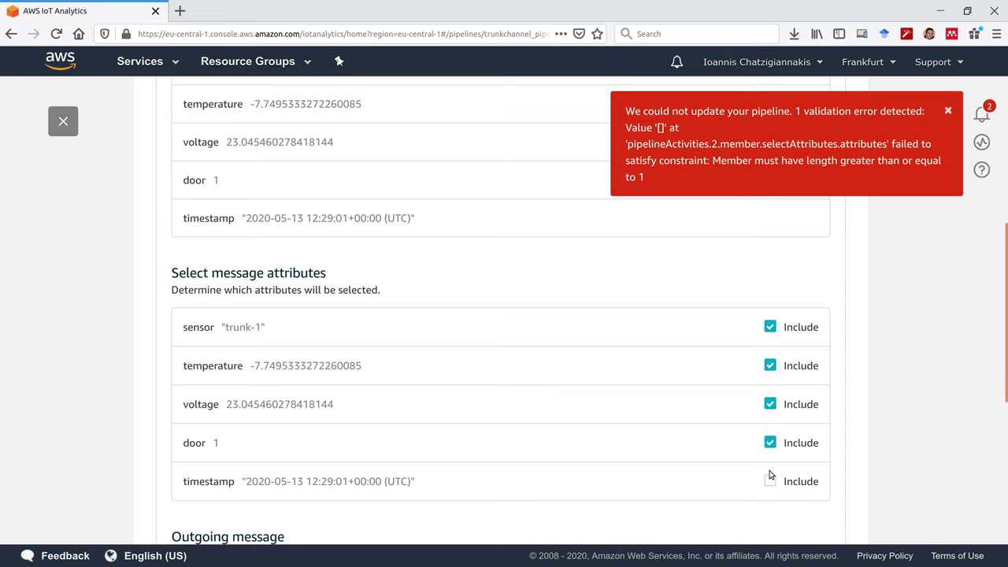
pyautogui.click(771, 480)
pyautogui.scroll(-4, 910, 386)
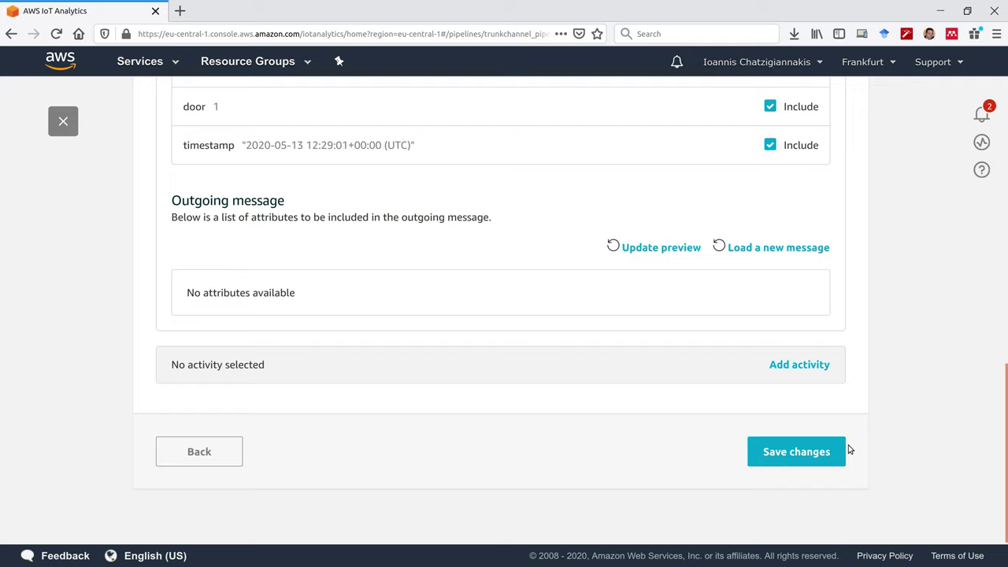
pyautogui.click(783, 442)
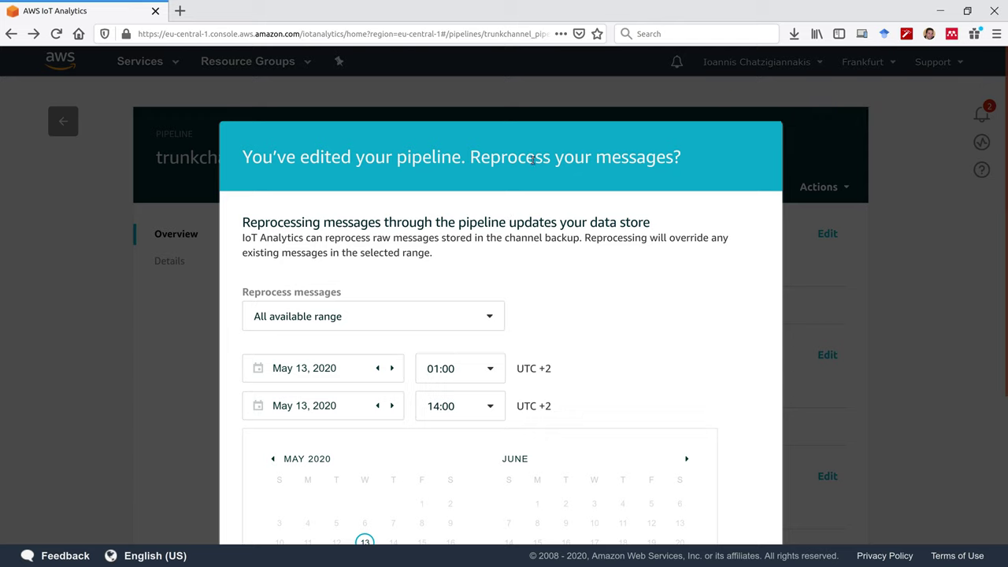
# - Start reprocessing the pipeline's messages over the full available range
pyautogui.scroll(-3, 608, 242)
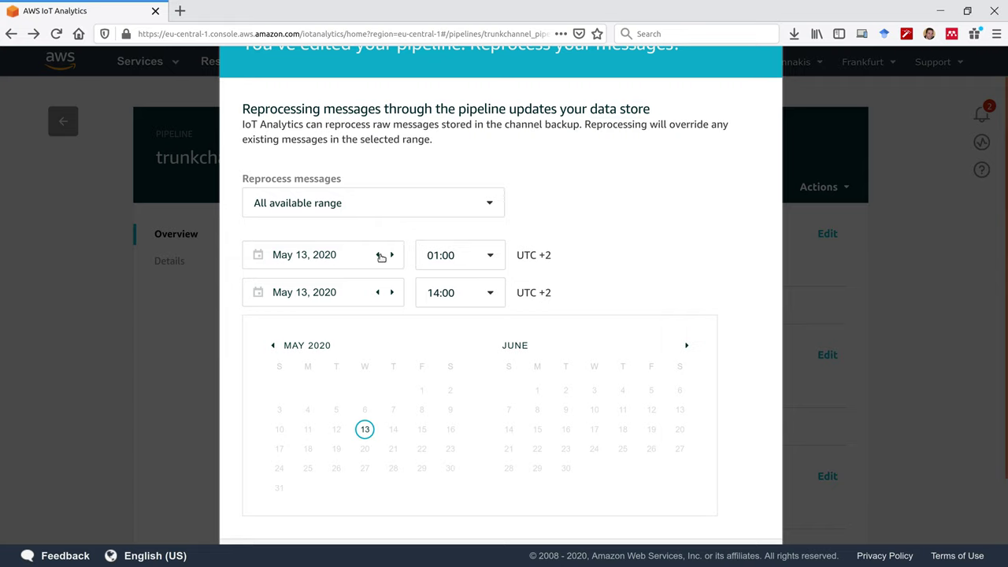
pyautogui.scroll(-3, 534, 377)
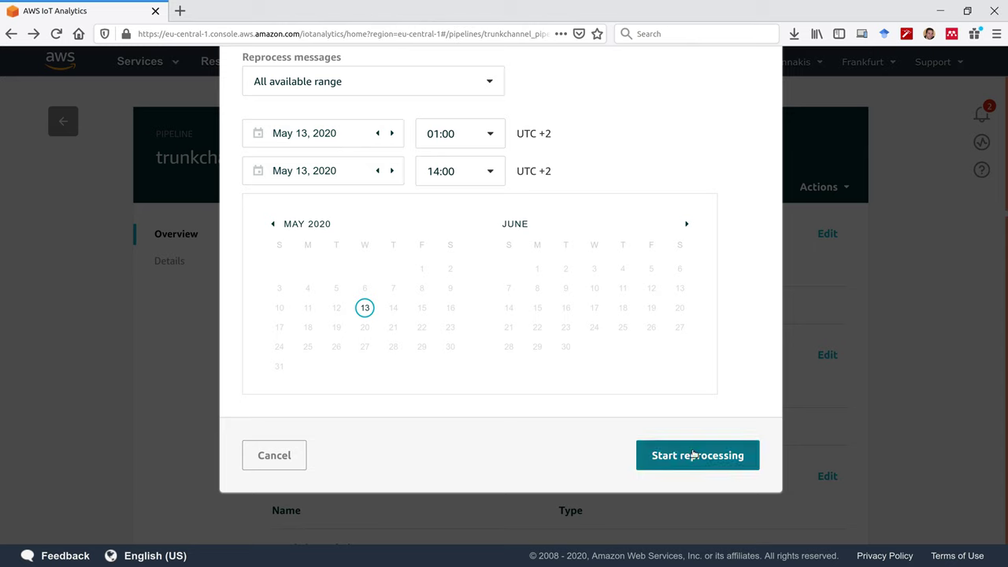
pyautogui.click(651, 446)
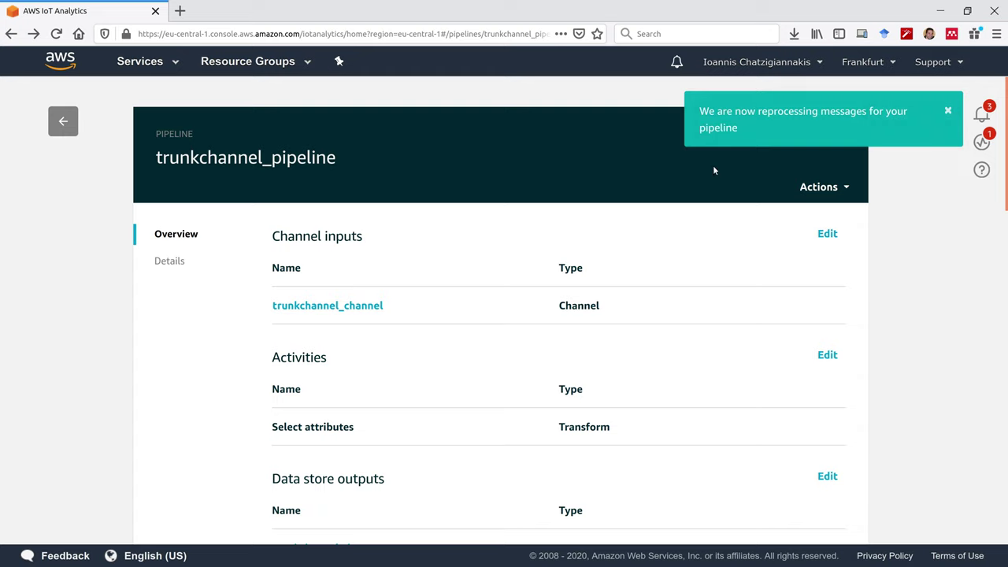
# - Review the updated pipeline's activities, data store outputs and monitoring charts, including PipelineConcurrentExecutionCount, and return to the list of pipelines
pyautogui.scroll(-1, 764, 362)
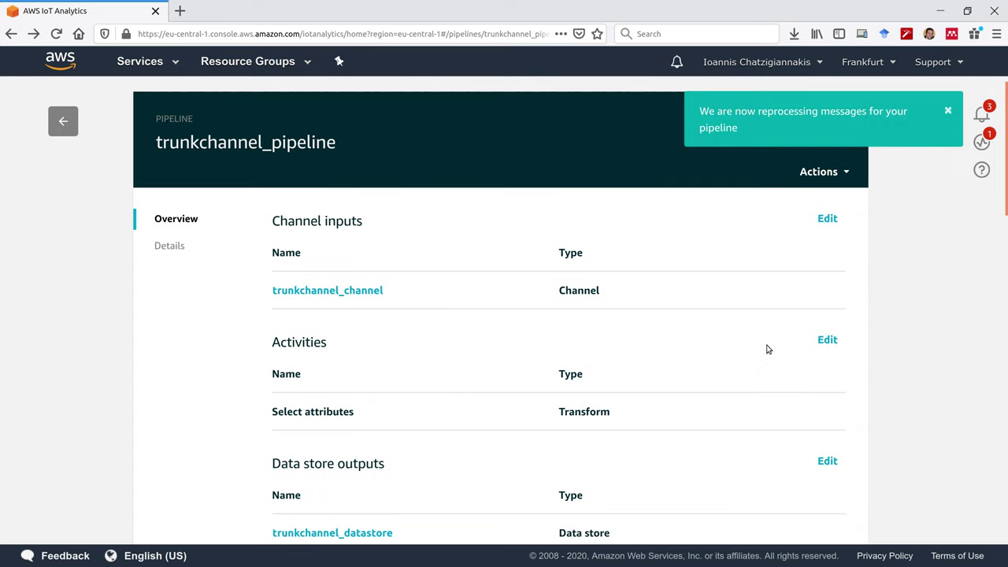
pyautogui.scroll(-4, 768, 349)
pyautogui.scroll(-4, 770, 343)
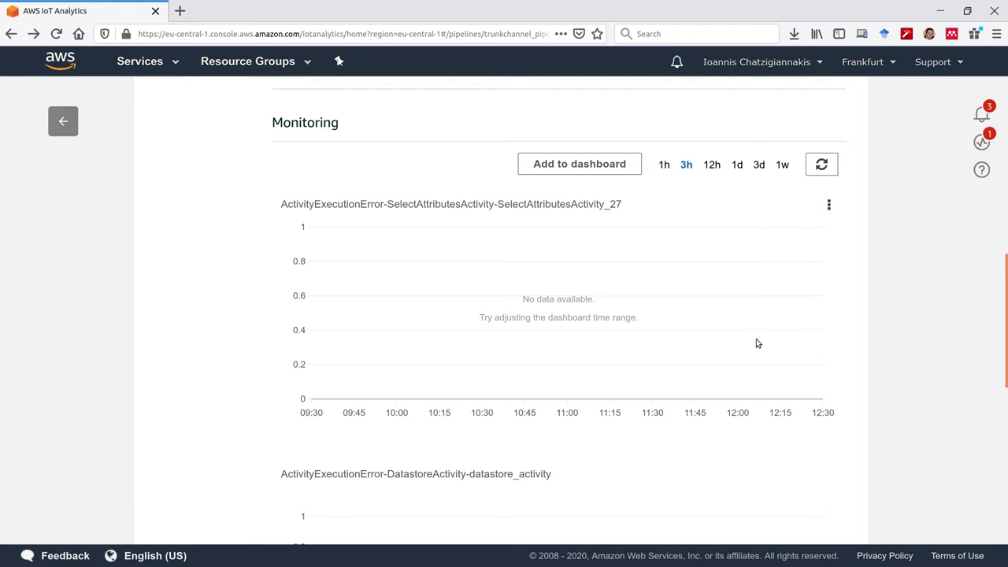
pyautogui.scroll(-4, 757, 342)
pyautogui.scroll(-3, 892, 351)
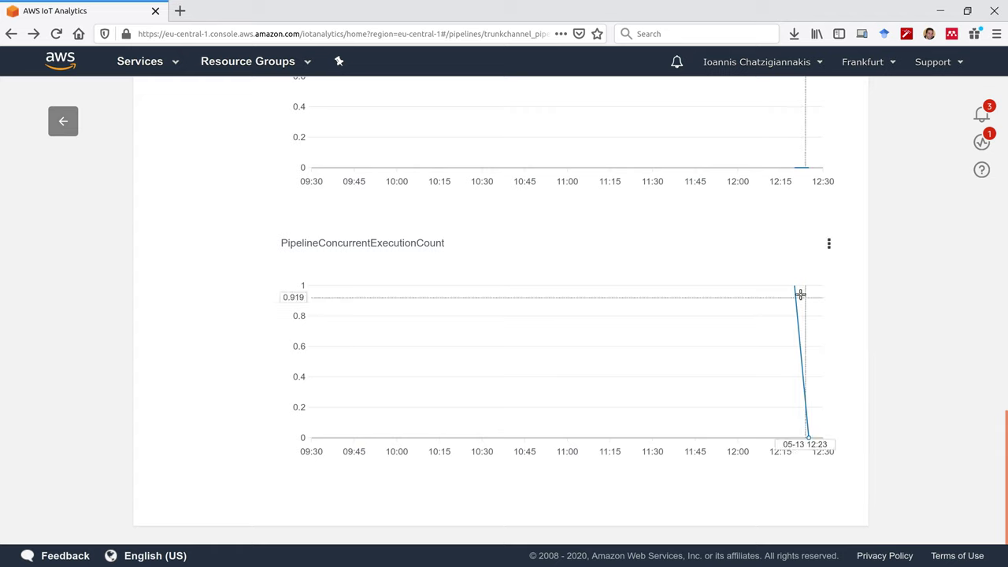
pyautogui.moveTo(809, 423)
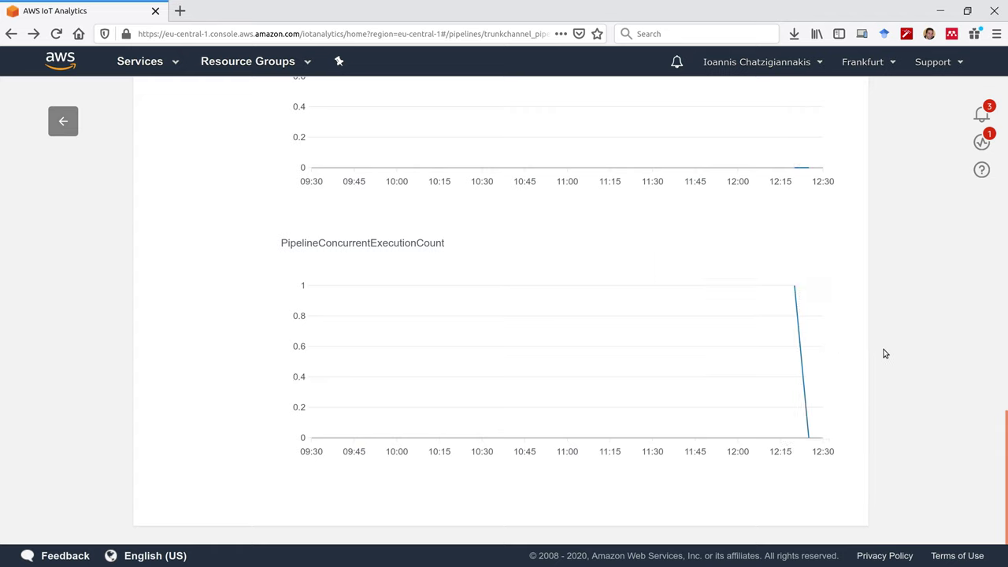
pyautogui.scroll(10, 886, 354)
pyautogui.scroll(3, 885, 341)
pyautogui.scroll(3, 870, 328)
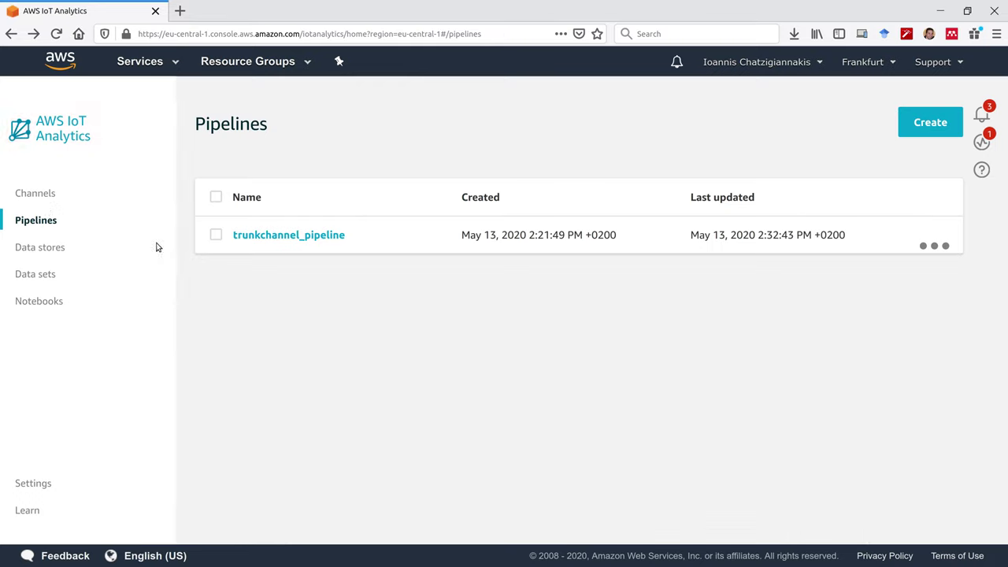
# - Open trunkchannel_datastore from the data stores, review its storage, retention, size and tags, and return to the list
pyautogui.click(60, 249)
pyautogui.click(282, 236)
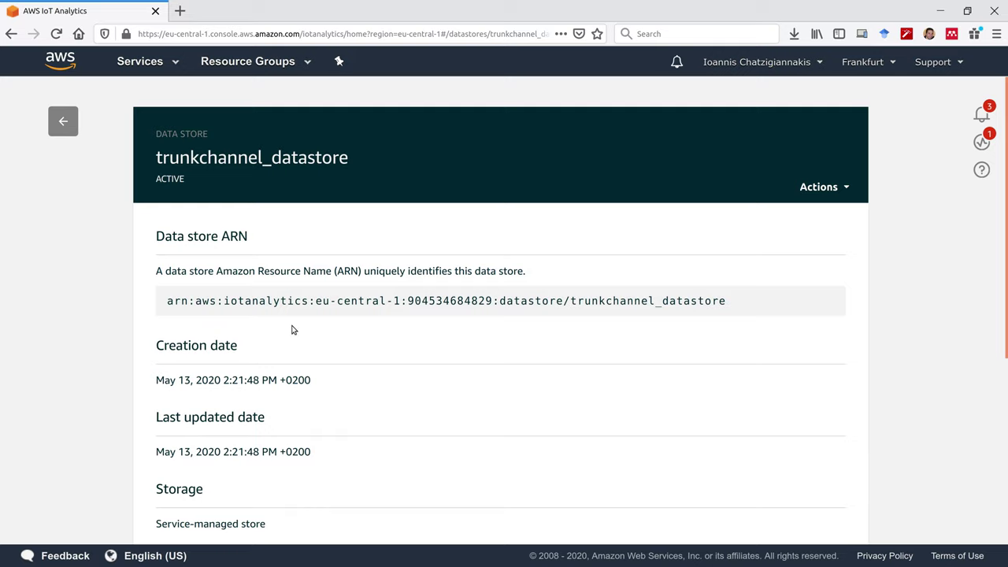
pyautogui.scroll(-3, 283, 362)
pyautogui.scroll(-1, 270, 397)
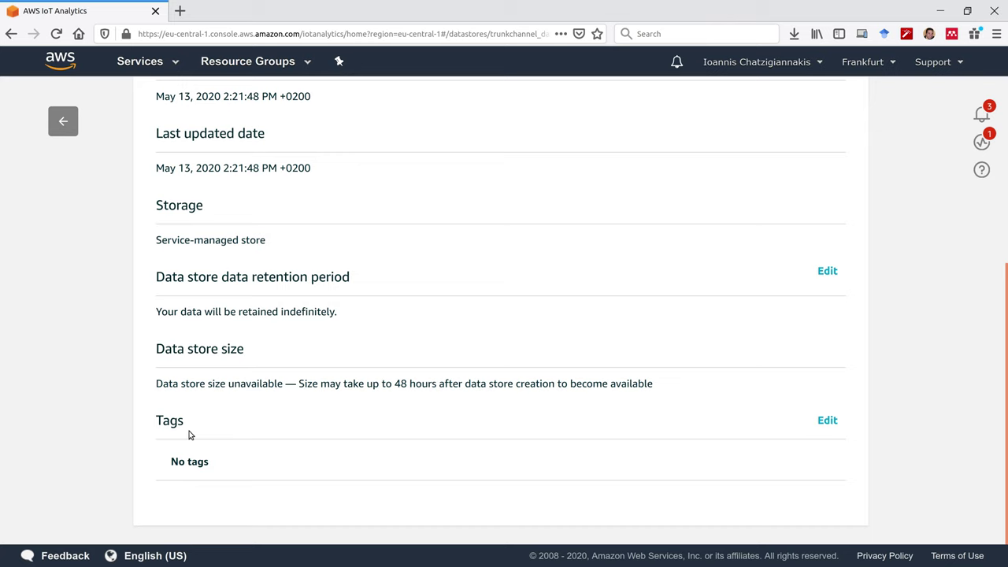
pyautogui.click(56, 131)
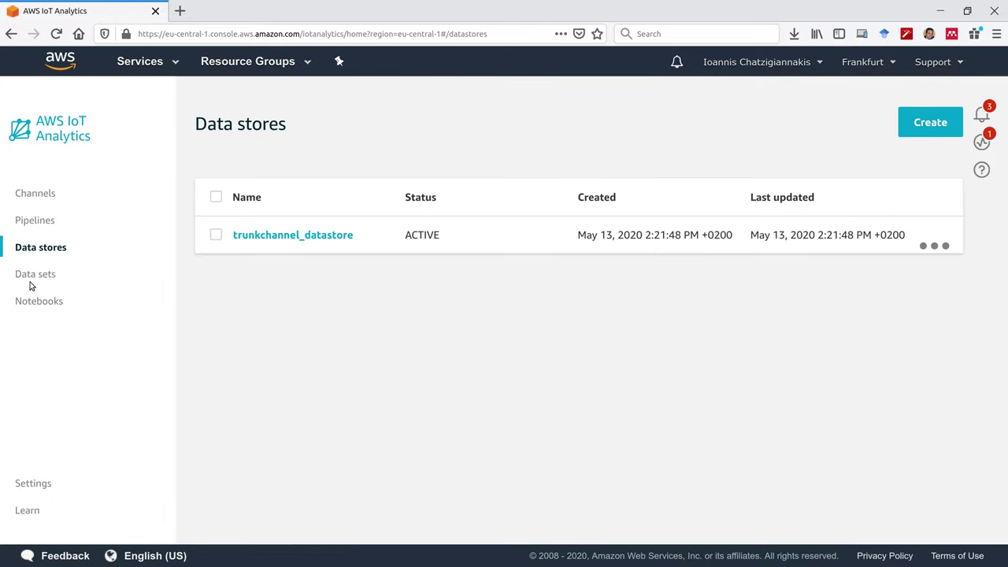
# - Open trunkchannel_dataset from the data sets and examine the data store name in its SQL query
pyautogui.click(32, 278)
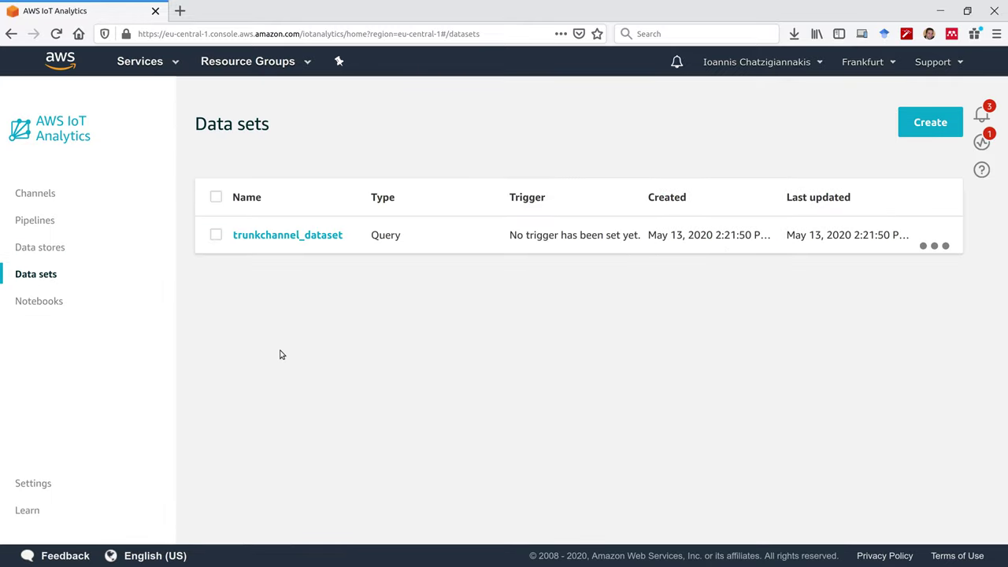
pyautogui.click(297, 236)
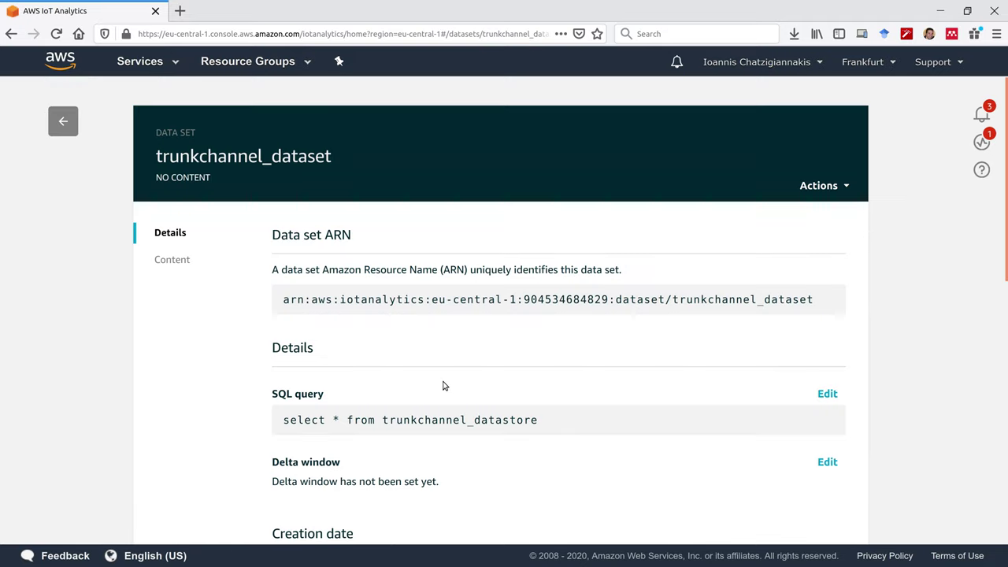
pyautogui.scroll(-2, 407, 289)
pyautogui.moveTo(531, 270); pyautogui.dragTo(284, 272)
pyautogui.click(531, 271)
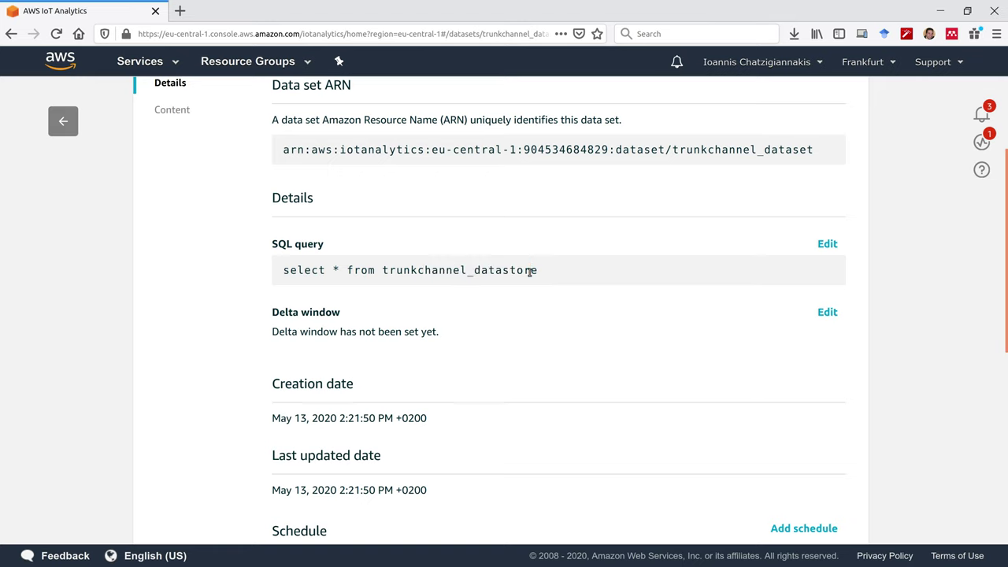
pyautogui.doubleClick(530, 271)
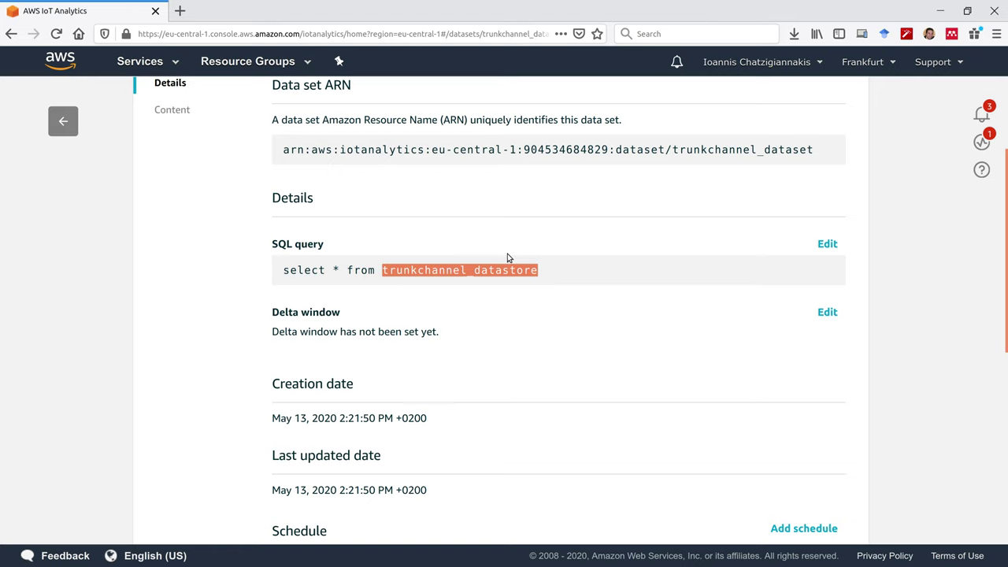
# - Review the data set's delta window, creation date, schedule and content retention settings
pyautogui.scroll(-1, 472, 335)
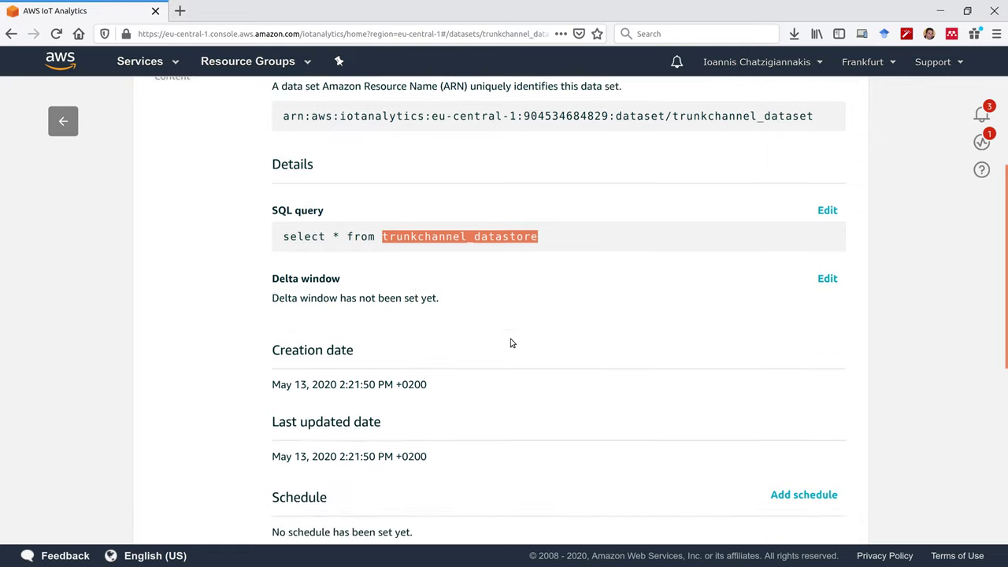
pyautogui.scroll(-3, 511, 343)
pyautogui.scroll(3, 510, 342)
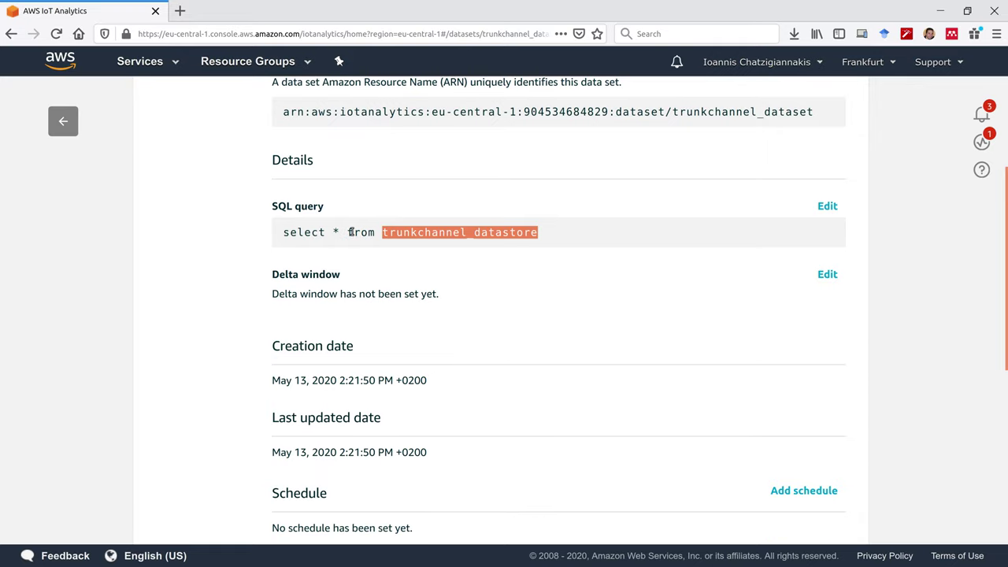
pyautogui.scroll(-2, 496, 350)
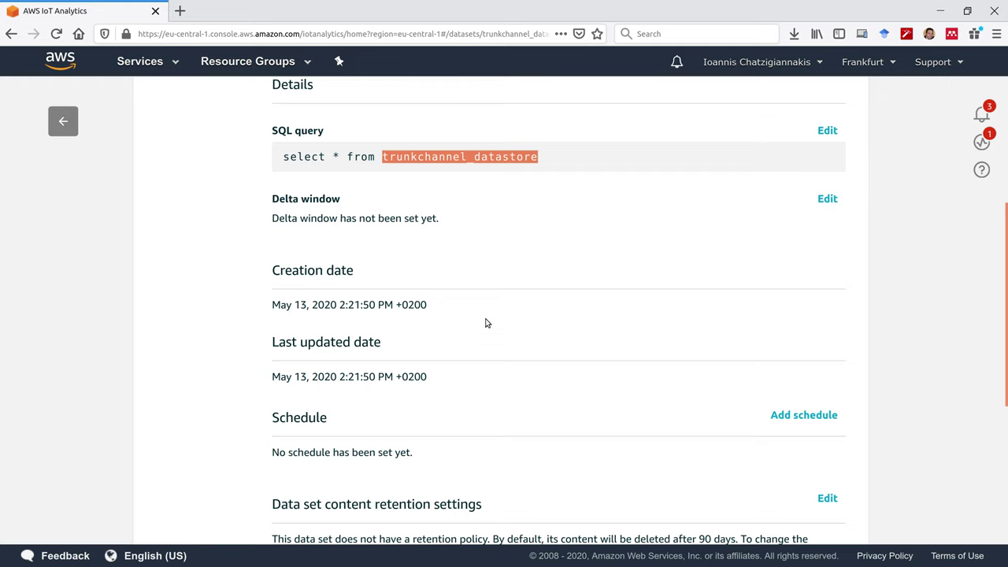
# - Check the frequency options for scheduling the data set's query, and leave without setting a schedule
pyautogui.scroll(-1, 481, 312)
pyautogui.scroll(-3, 475, 301)
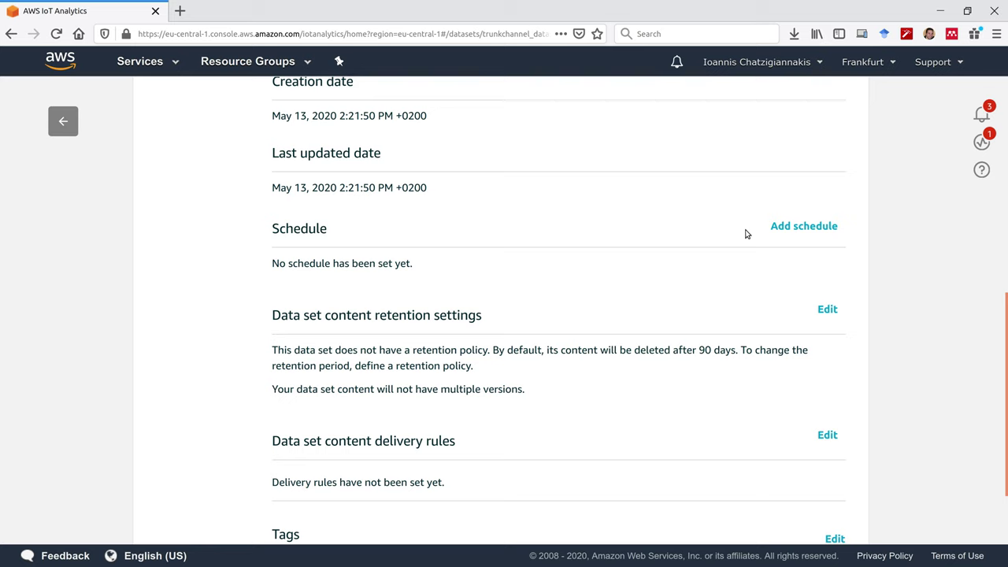
pyautogui.click(791, 228)
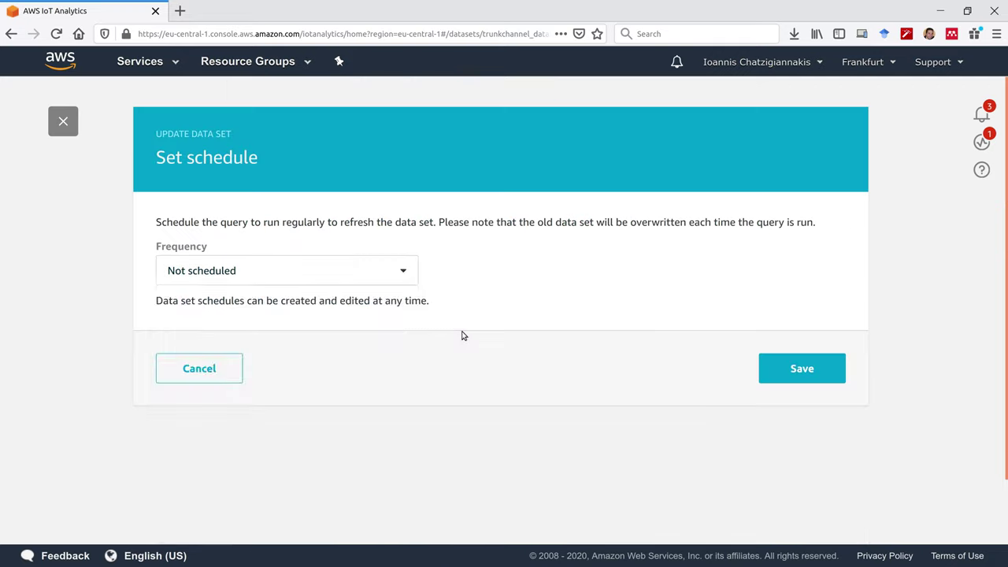
pyautogui.click(315, 270)
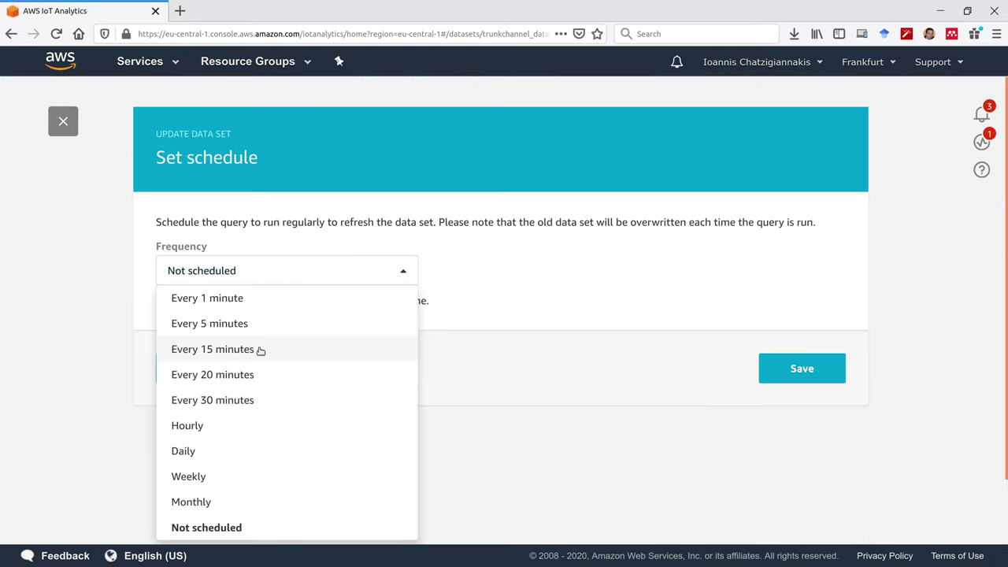
pyautogui.press('Escape')
pyautogui.press('Escape')
# - Review the data set's content retention settings, content delivery rules and tags
pyautogui.scroll(-3, 544, 370)
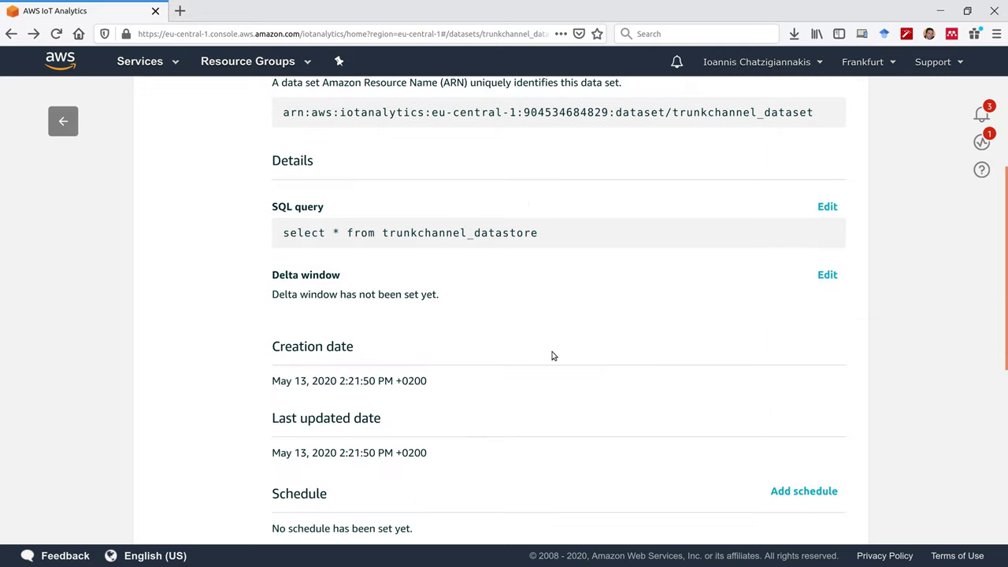
pyautogui.scroll(-3, 554, 357)
pyautogui.scroll(-1, 554, 351)
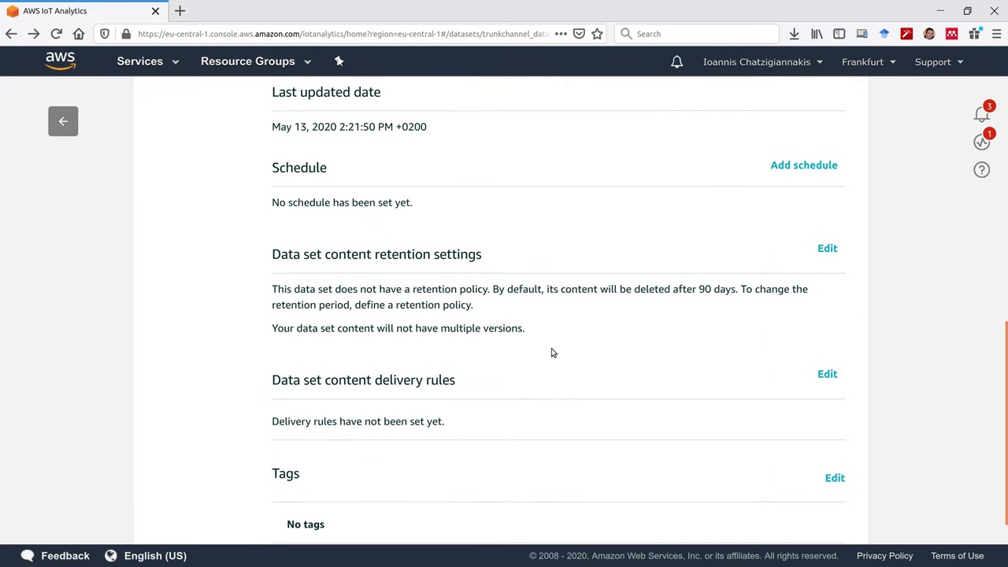
pyautogui.scroll(-1, 552, 353)
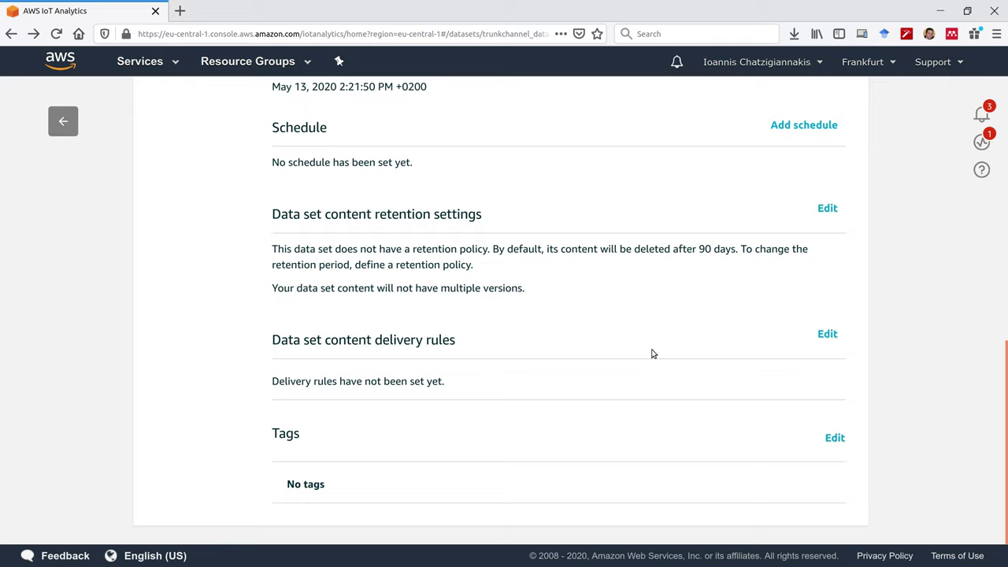
# - Run the trunkchannel_dataset query immediately to generate its content
pyautogui.scroll(5, 578, 410)
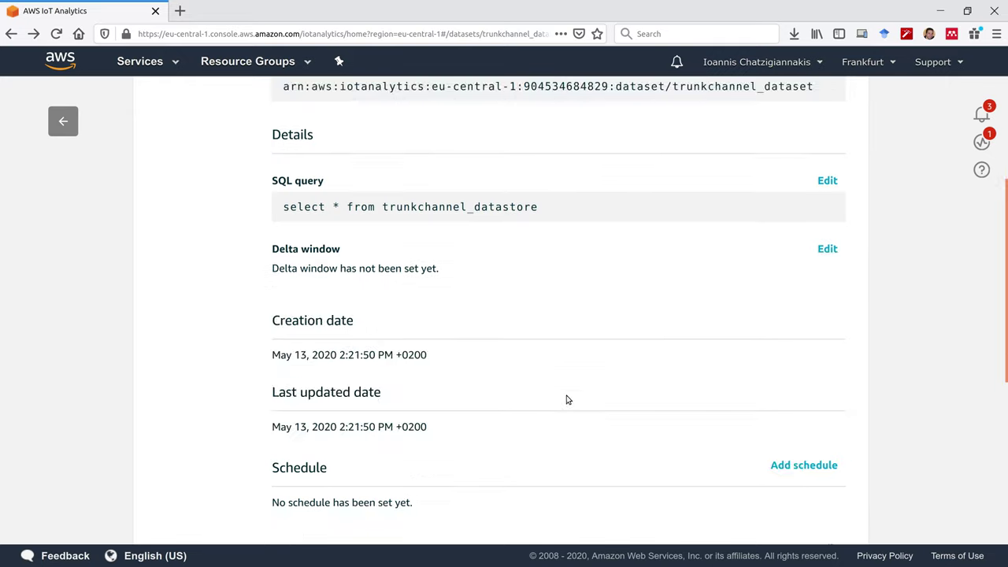
pyautogui.scroll(3, 566, 400)
pyautogui.click(831, 189)
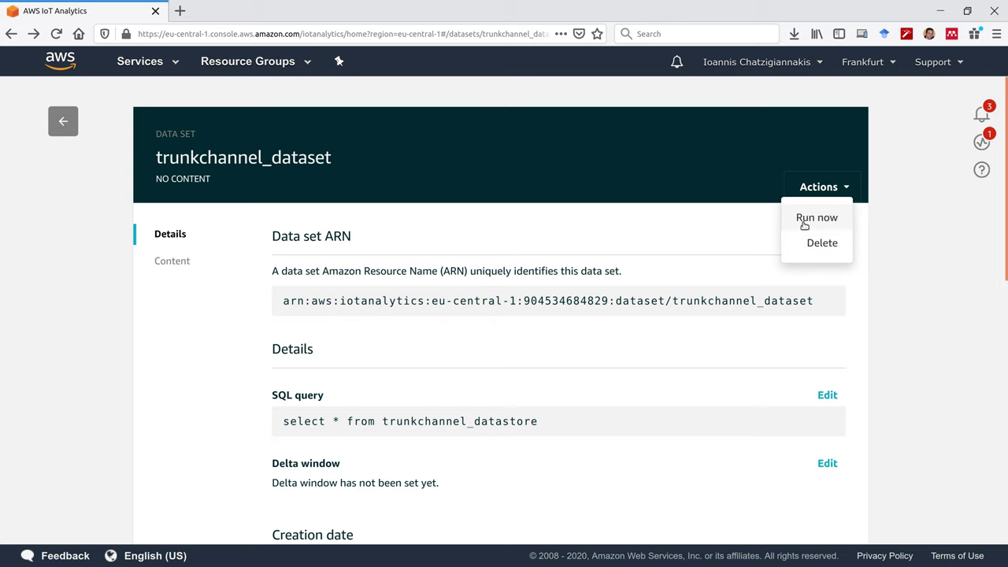
pyautogui.click(816, 220)
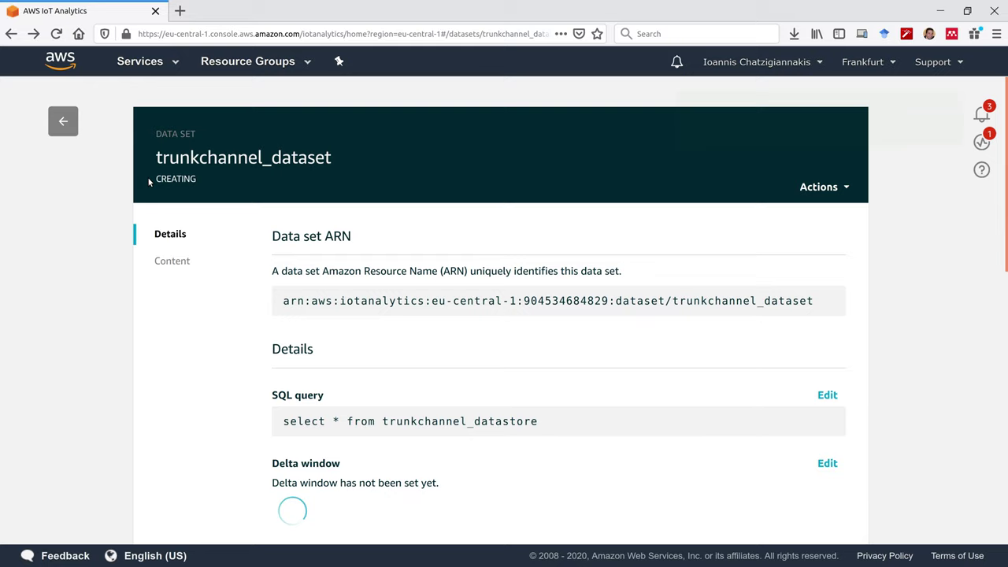
# - Examine the sensor, temperature, voltage, door and timestamp rows in the data set's result preview
pyautogui.scroll(-3, 483, 268)
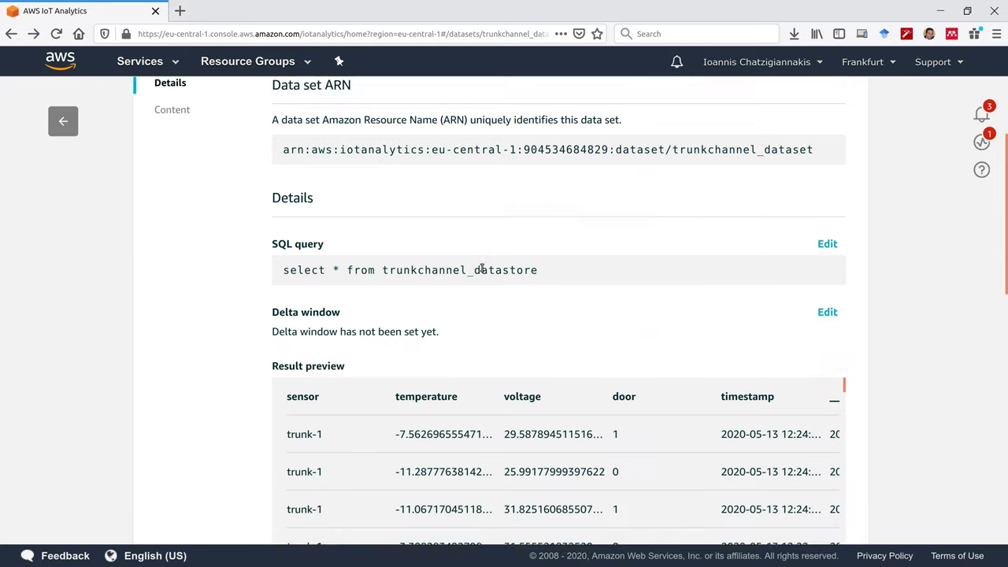
pyautogui.scroll(-1, 482, 269)
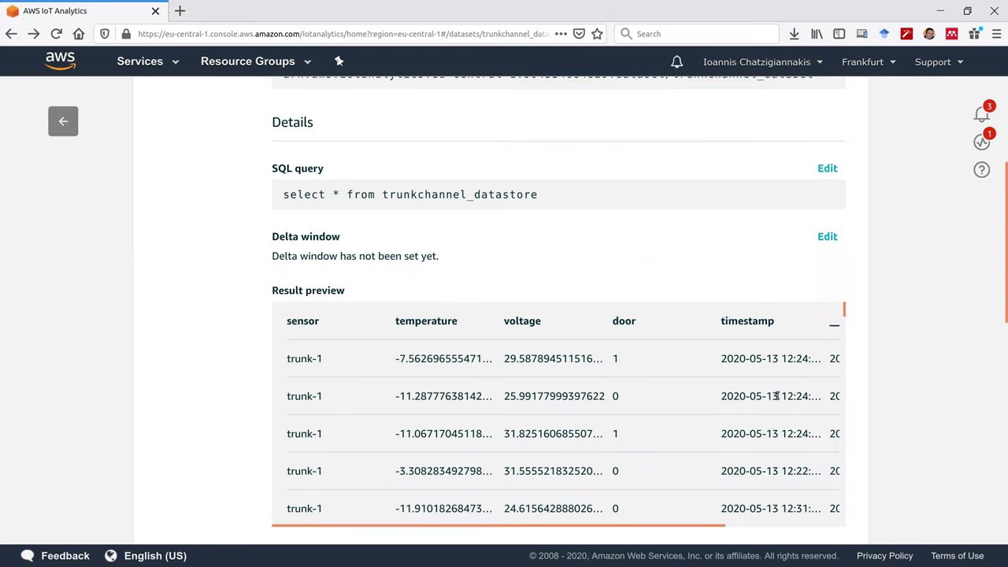
pyautogui.scroll(-1, 652, 430)
pyautogui.scroll(-3, 652, 430)
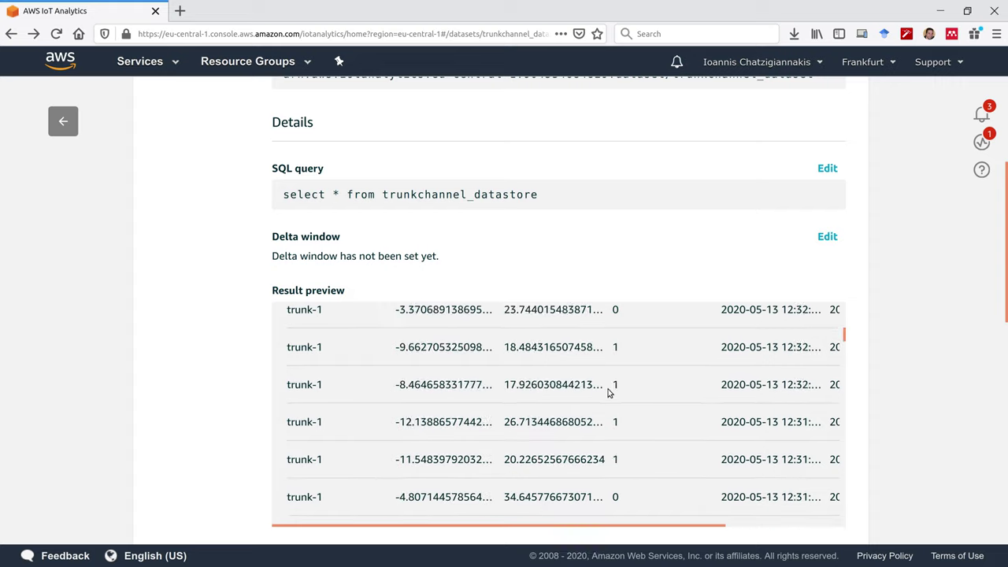
pyautogui.scroll(-2, 622, 398)
pyautogui.scroll(-3, 635, 403)
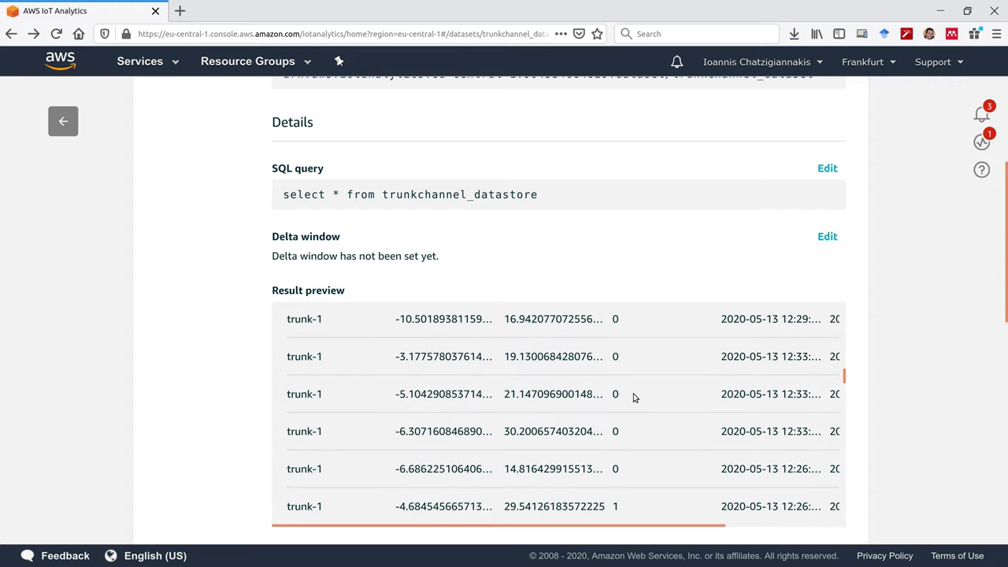
pyautogui.scroll(-1, 635, 397)
pyautogui.scroll(-2, 262, 354)
pyautogui.scroll(-3, 624, 326)
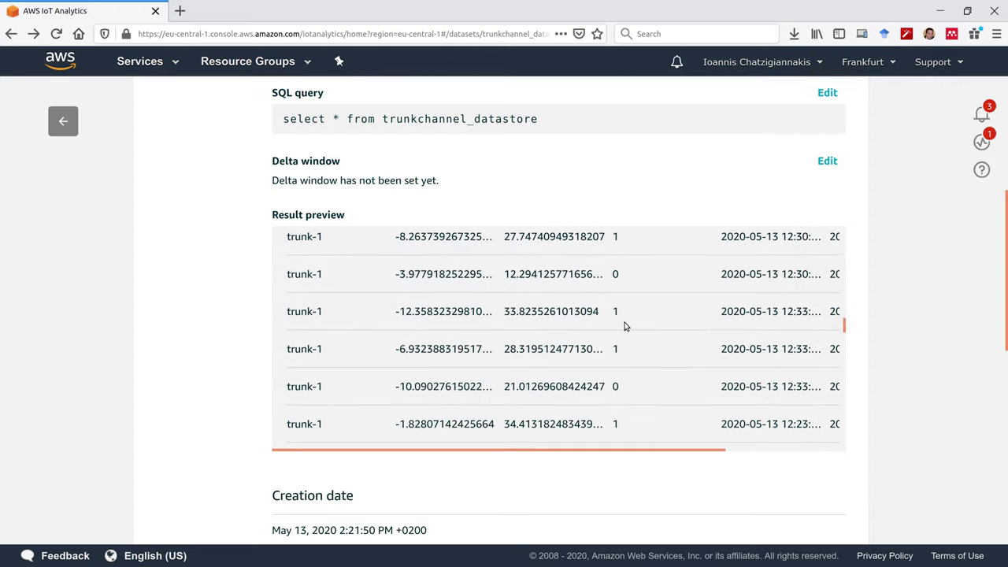
pyautogui.scroll(-1, 132, 339)
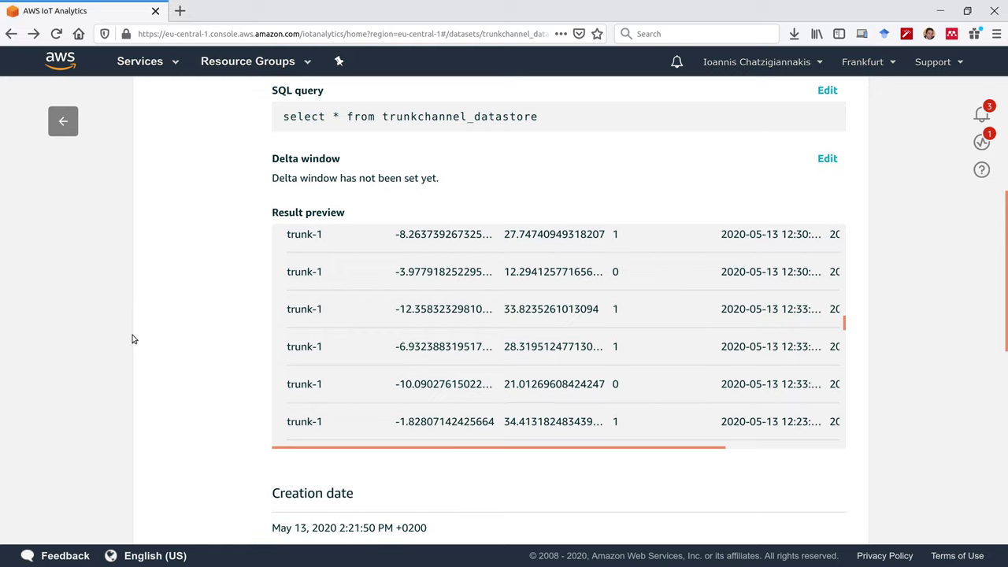
# - Review the remaining details and run status of trunkchannel_dataset, and return to the list of data sets
pyautogui.scroll(-3, 133, 339)
pyautogui.scroll(-4, 138, 339)
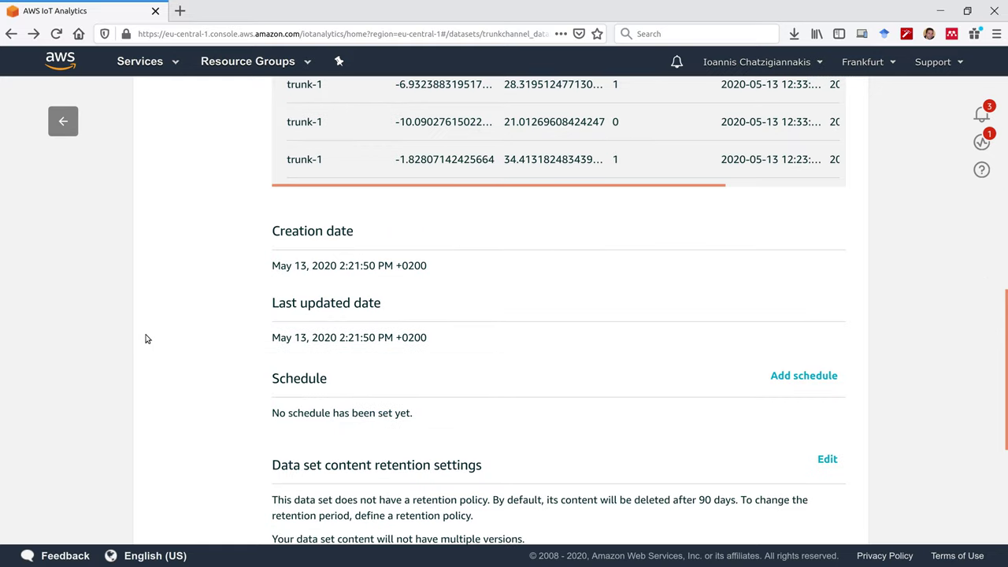
pyautogui.scroll(15, 145, 339)
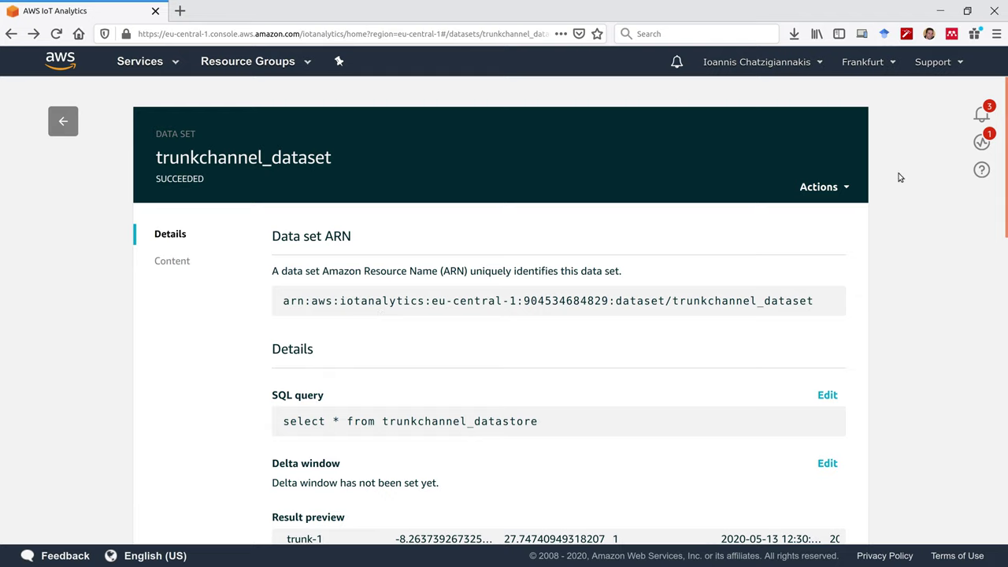
pyautogui.scroll(-1, 901, 177)
pyautogui.moveTo(1006, 199); pyautogui.dragTo(1006, 456)
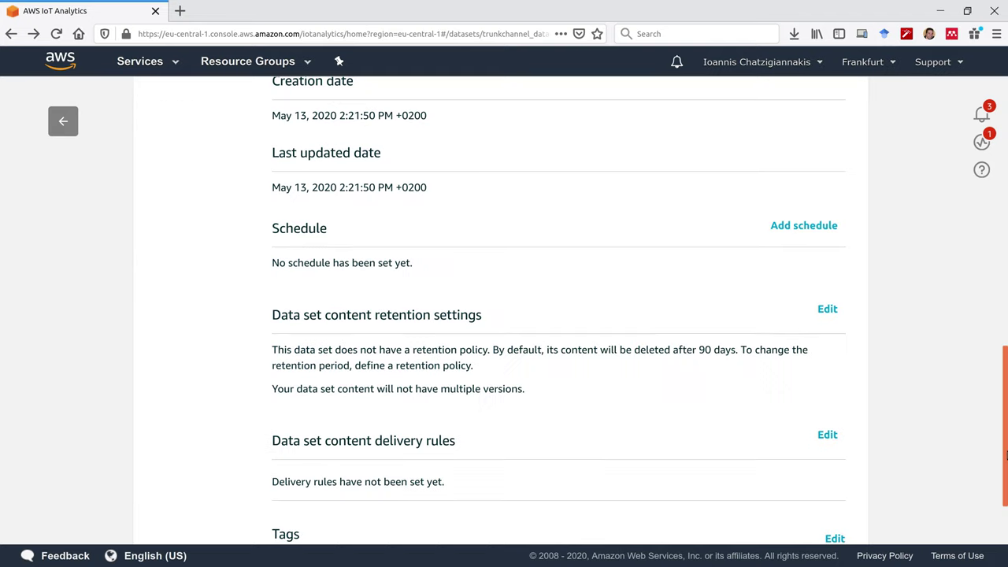
pyautogui.scroll(-1, 1006, 441)
pyautogui.moveTo(1006, 419); pyautogui.dragTo(987, 134)
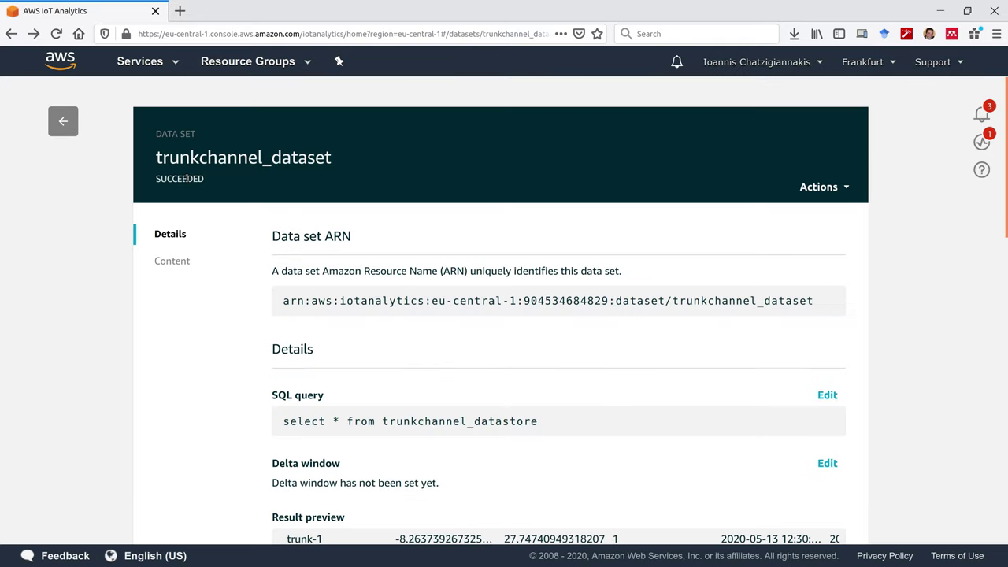
pyautogui.hotkey('alt', 'Left')
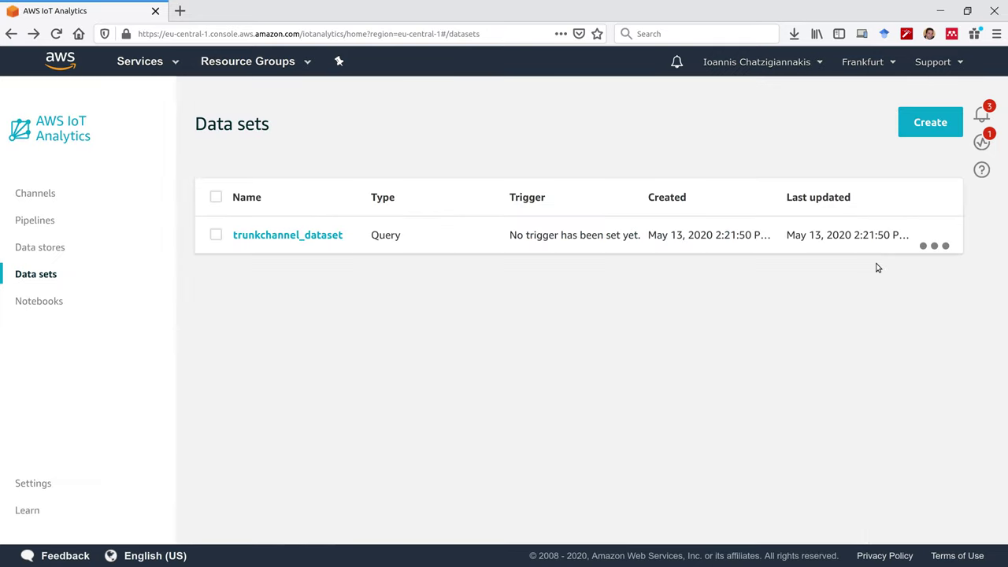
# - Select trunkchannel_dataset in the list, check the actions available for it, and view the Notebooks page
pyautogui.click(216, 235)
pyautogui.click(936, 246)
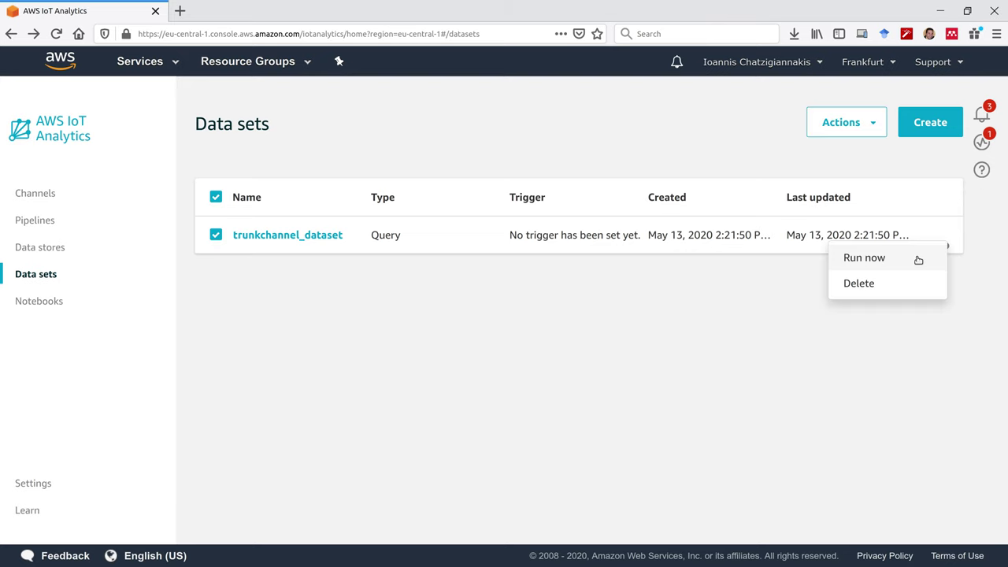
pyautogui.click(919, 260)
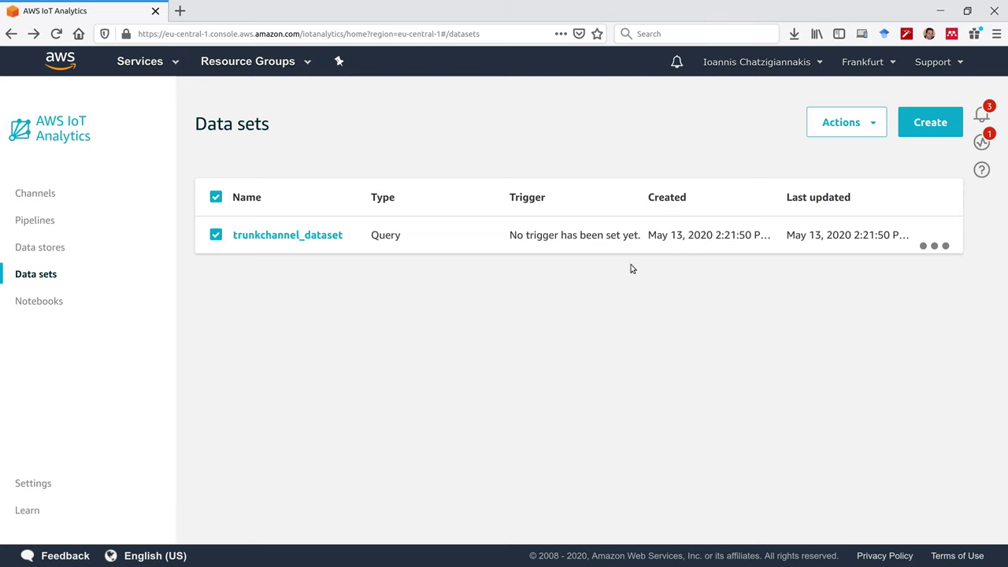
pyautogui.click(851, 132)
pyautogui.click(360, 355)
pyautogui.click(44, 306)
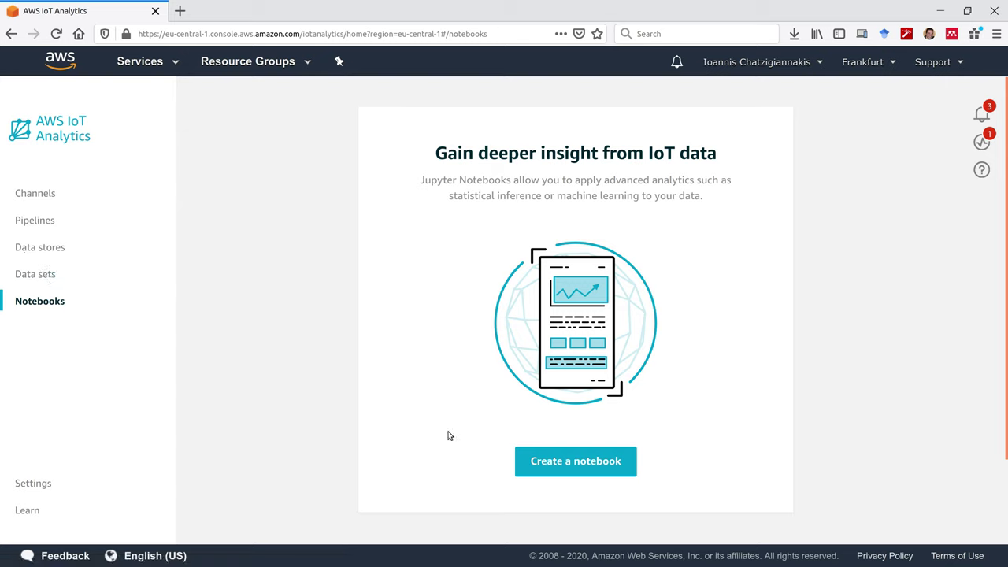
# - Download the CSV from trunkchannel_dataset's most recent content and open it in LibreOffice Calc with the default import settings
pyautogui.click(44, 281)
pyautogui.click(331, 234)
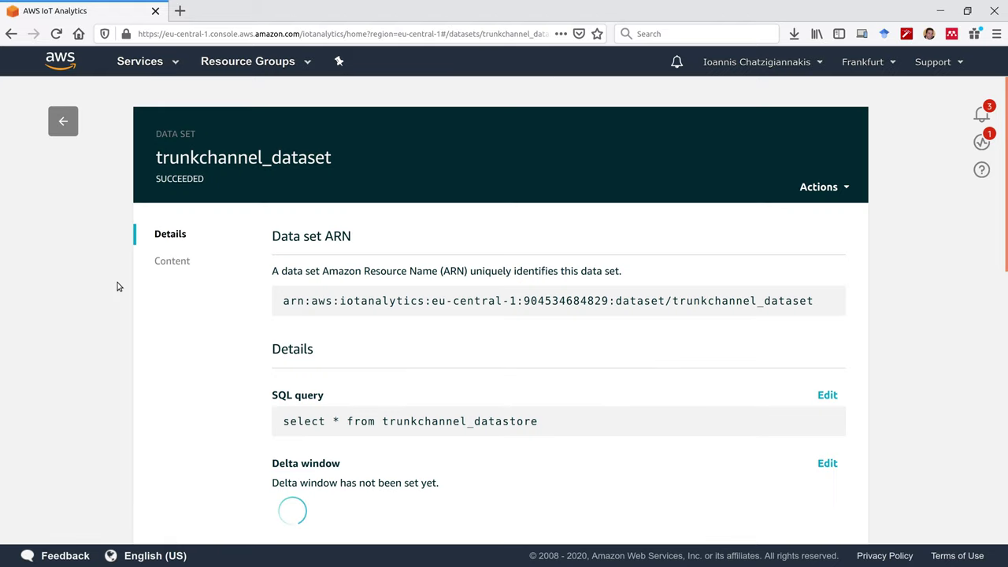
pyautogui.click(170, 263)
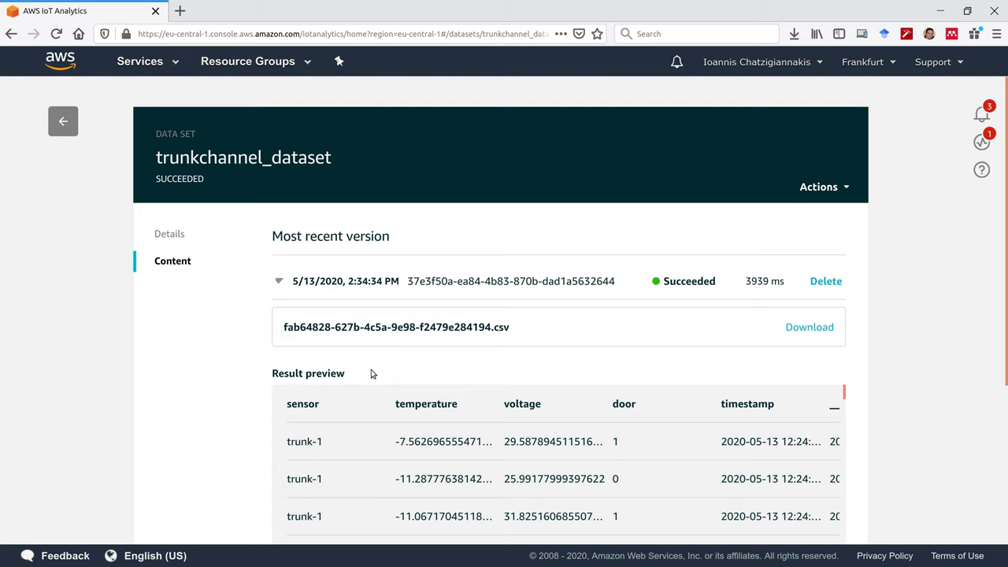
pyautogui.click(803, 332)
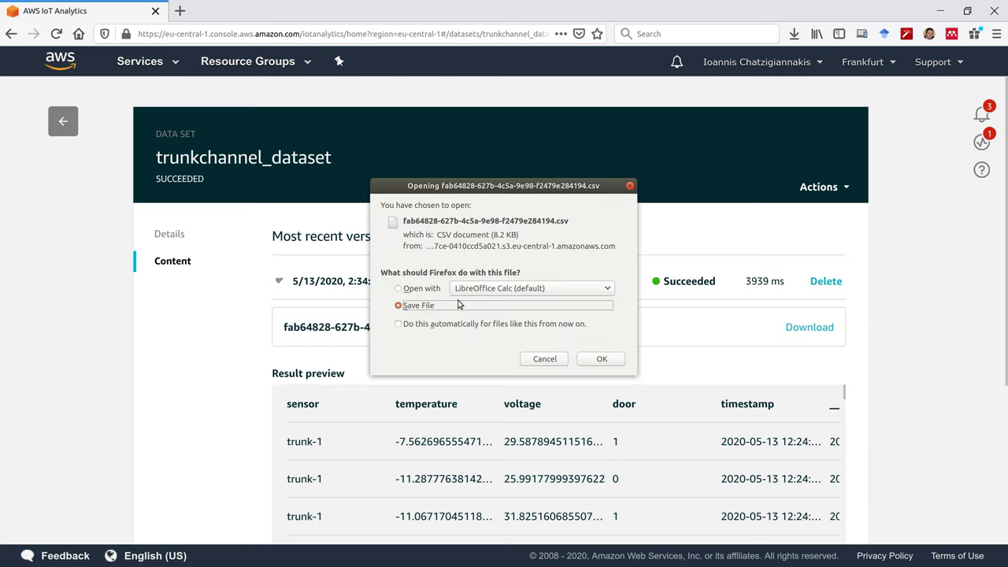
pyautogui.press('Up')
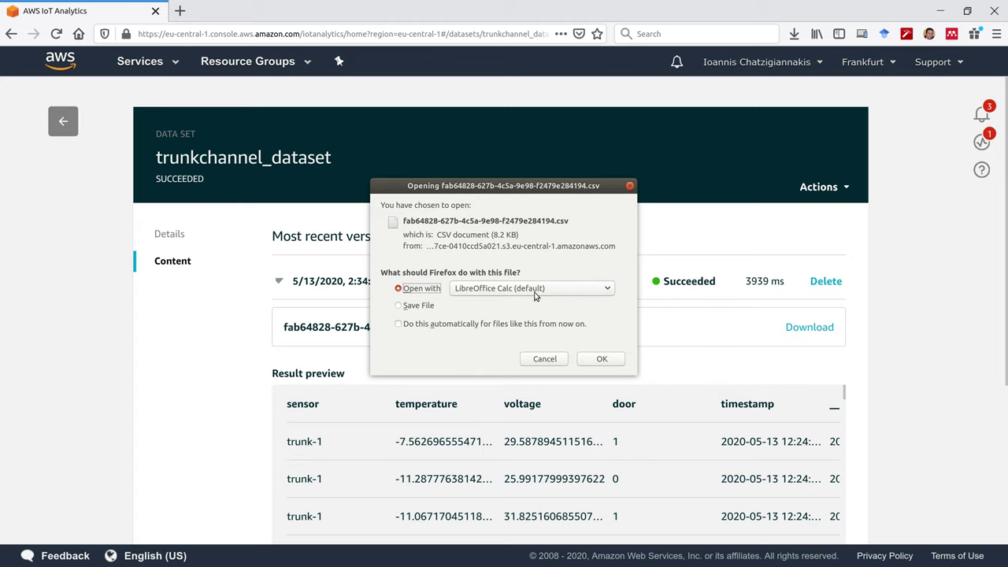
pyautogui.click(595, 361)
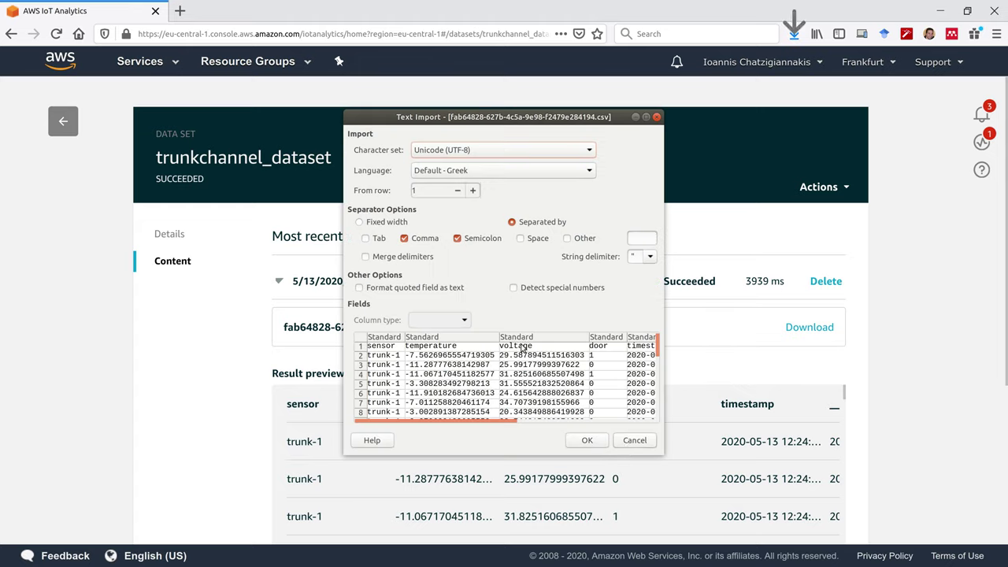
pyautogui.click(630, 445)
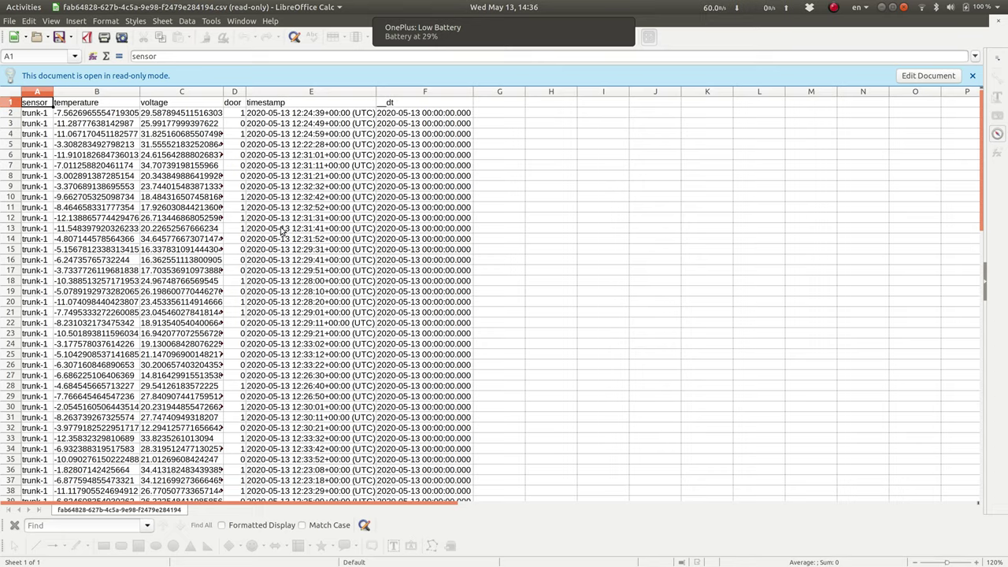
# - Examine the trunk-1 temperature, voltage, door and timestamp records throughout the opened spreadsheet
pyautogui.click(425, 154)
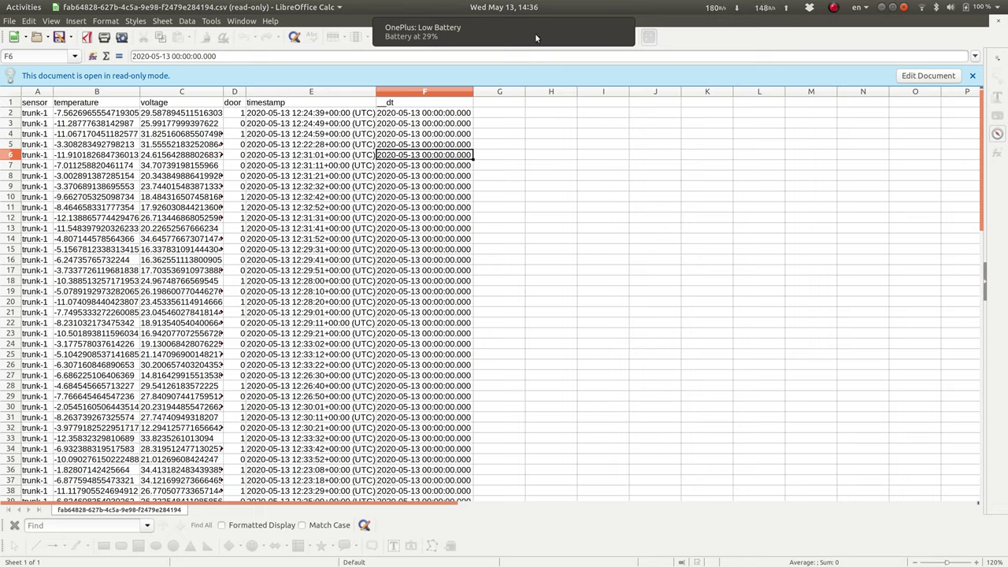
pyautogui.click(624, 31)
pyautogui.scroll(-8, 208, 191)
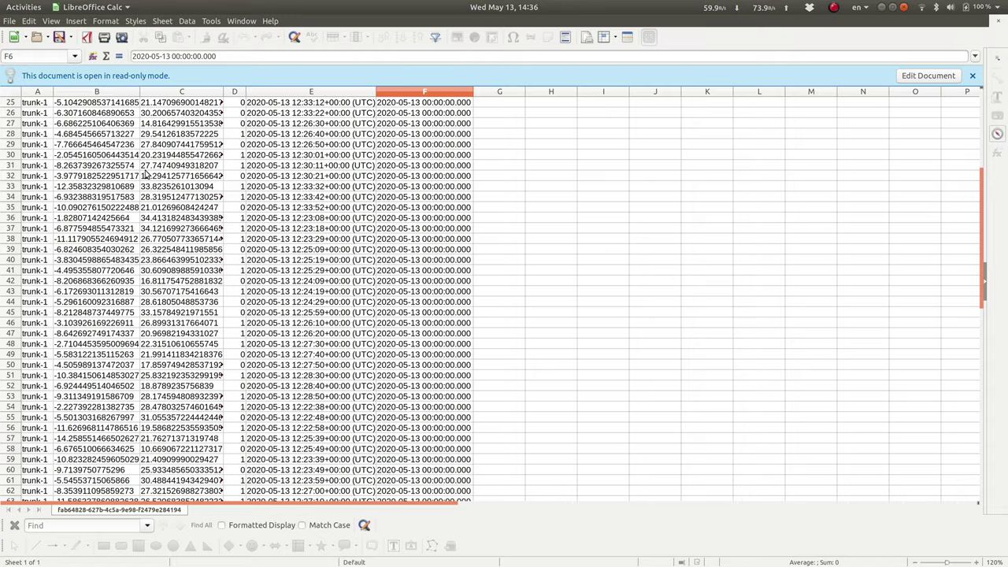
pyautogui.scroll(-11, 149, 175)
pyautogui.scroll(19, 165, 180)
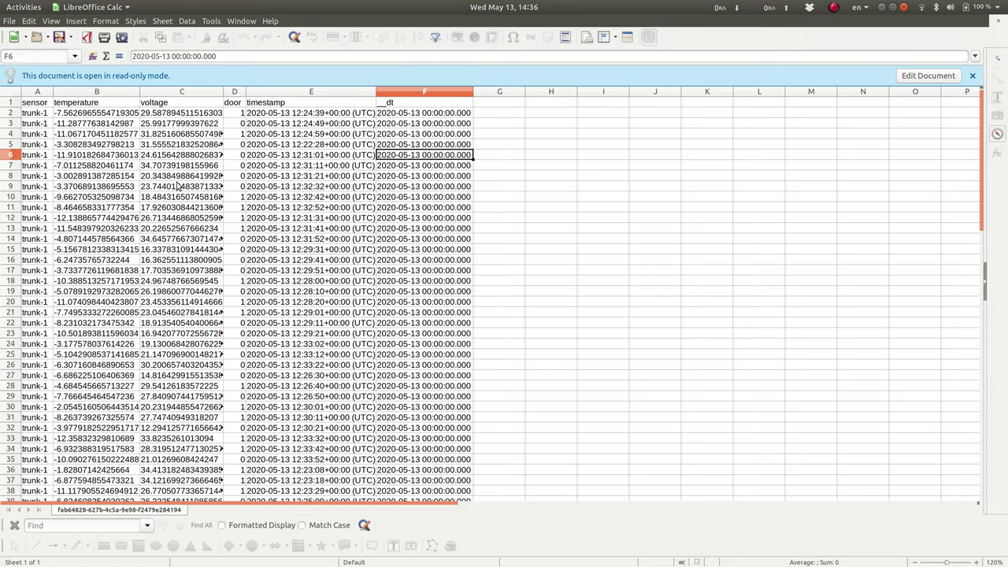
pyautogui.scroll(-6, 244, 352)
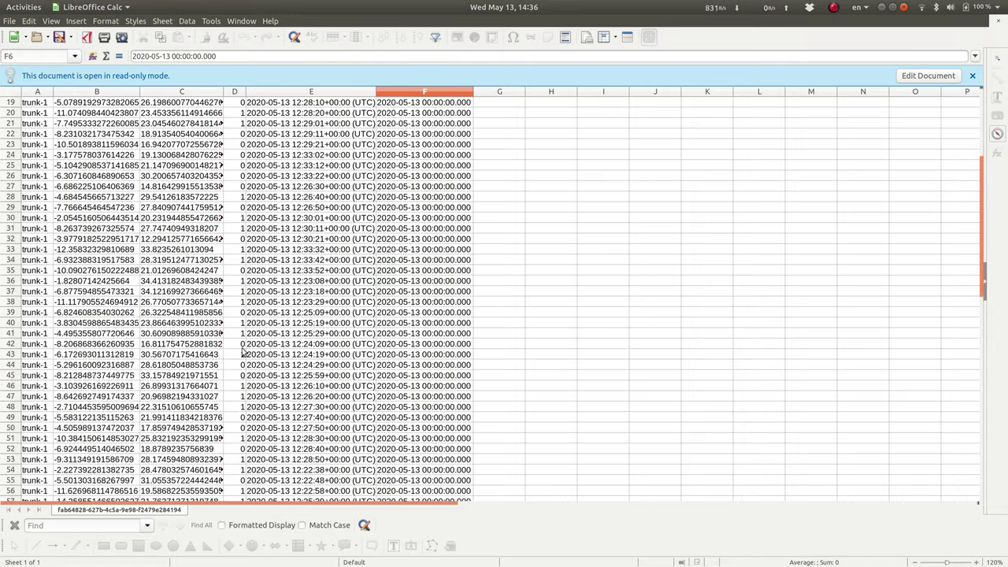
pyautogui.scroll(-9, 246, 346)
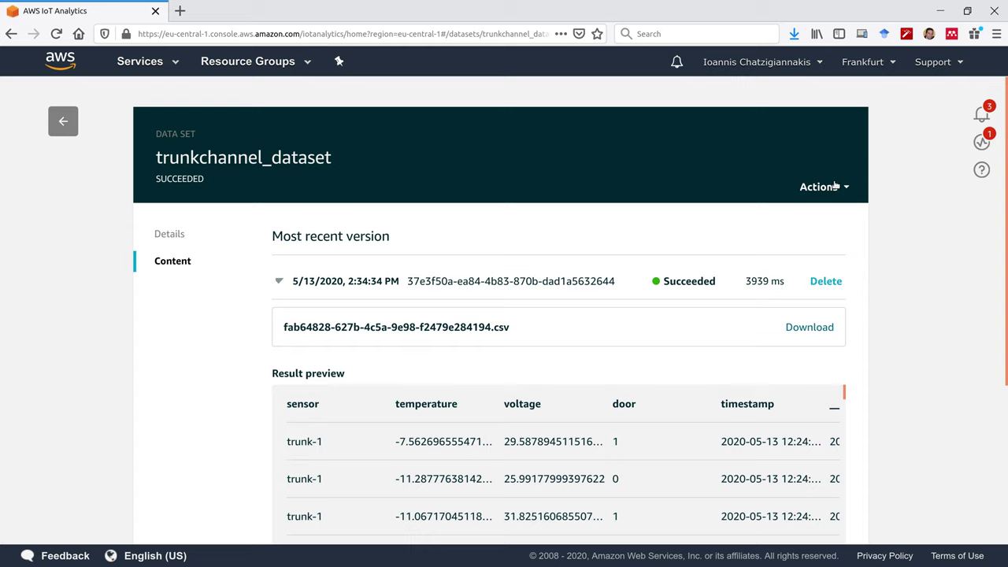
# - Switch back to AWS IoT Analytics in Firefox and run trunkchannel_dataset again to refresh its content
pyautogui.click(836, 186)
pyautogui.click(816, 219)
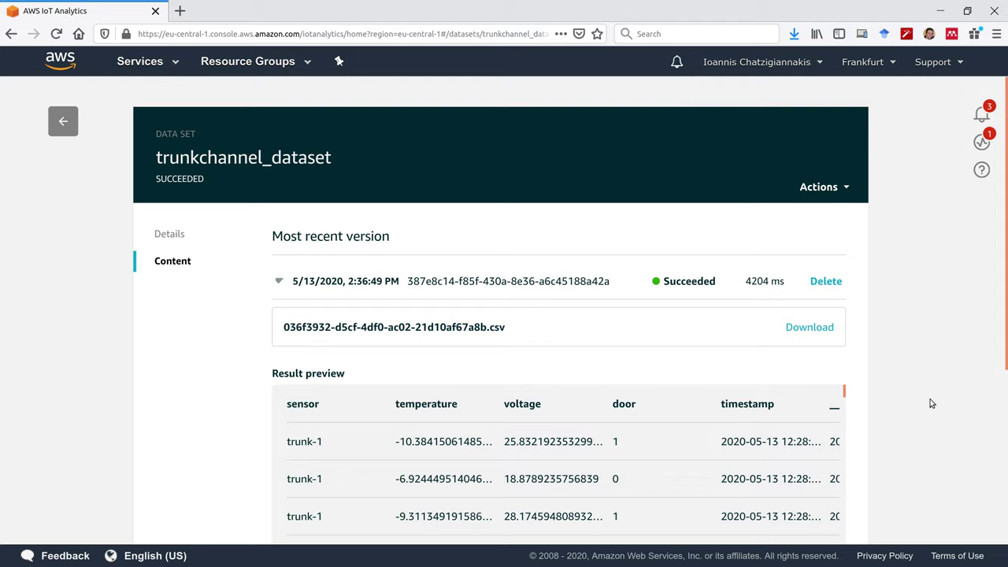
# - Collapse the most recent content version of trunkchannel_dataset to check its previous versions, and expand it again
pyautogui.scroll(-1, 930, 404)
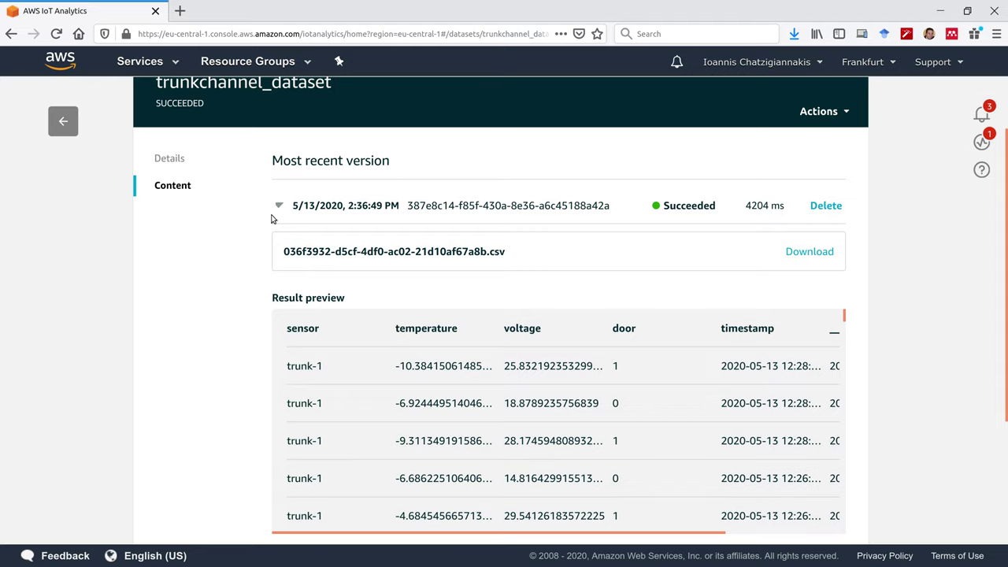
pyautogui.click(347, 220)
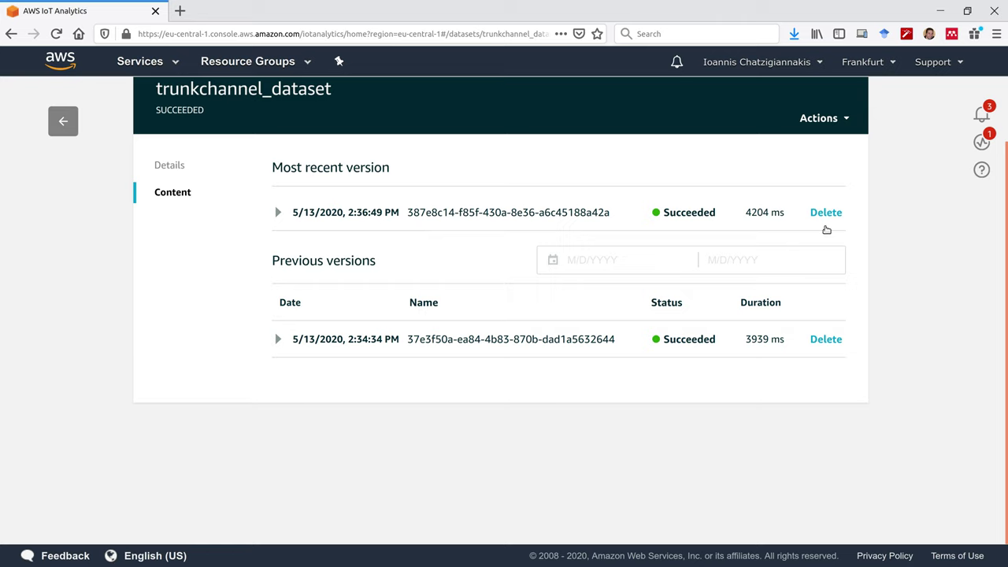
pyautogui.click(342, 225)
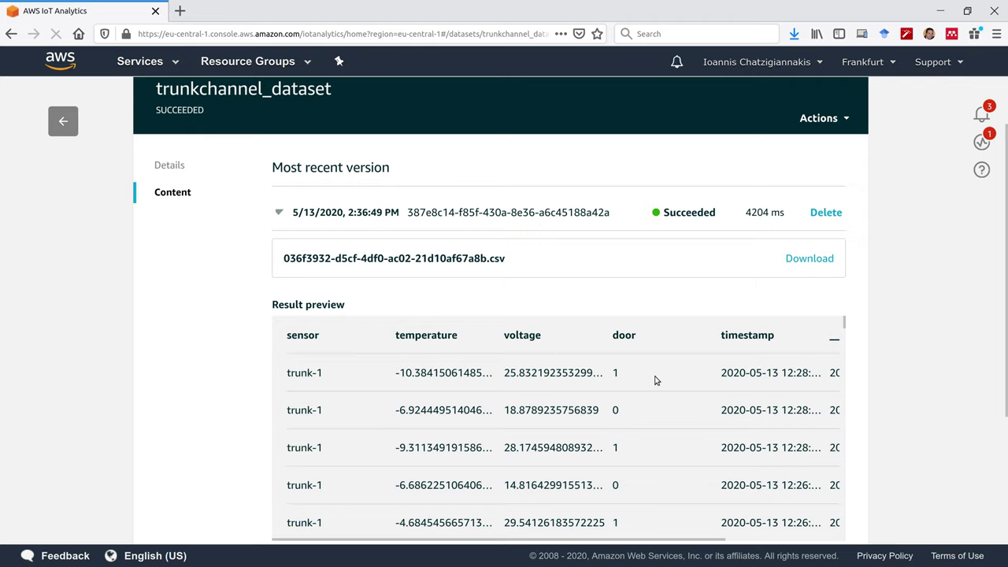
# - Download the refreshed CSV from the most recent version, open it in LibreOffice Calc and go to the last record in row 85
pyautogui.click(601, 358)
pyautogui.click(591, 439)
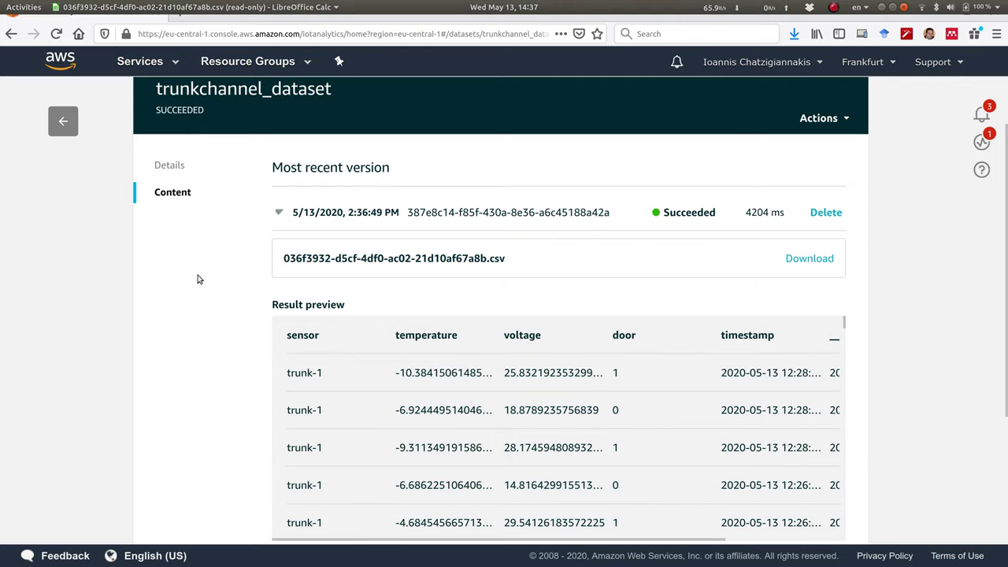
pyautogui.scroll(-16, 193, 269)
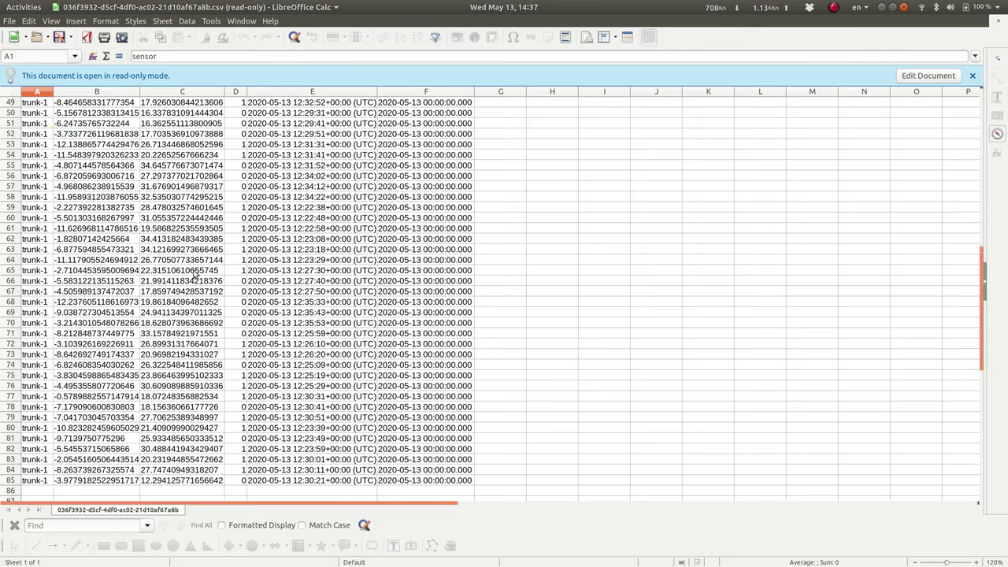
pyautogui.scroll(-1, 193, 272)
pyautogui.click(37, 451)
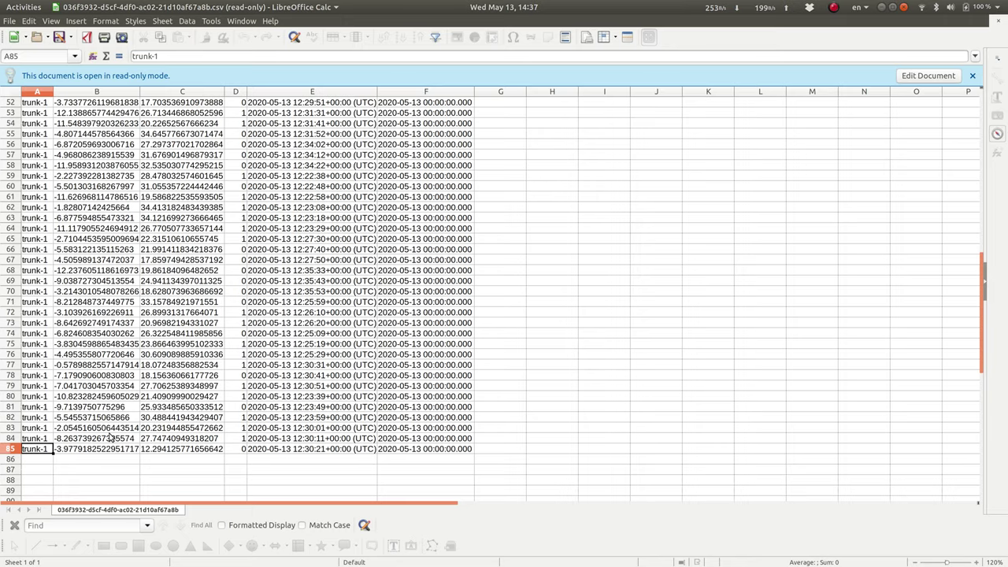
# - Switch to the lecture presentation and go back to the AWS IoT architecture overview diagram on slide 26
pyautogui.hotkey('alt', 'Tab')
pyautogui.hotkey('alt', 'Tab')
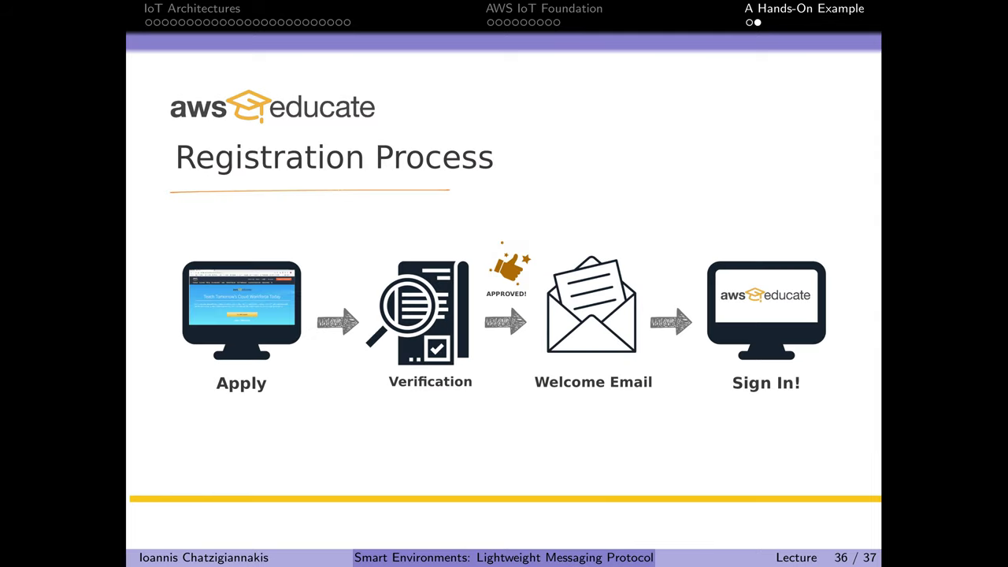
pyautogui.press('Left')
pyautogui.press('Left')
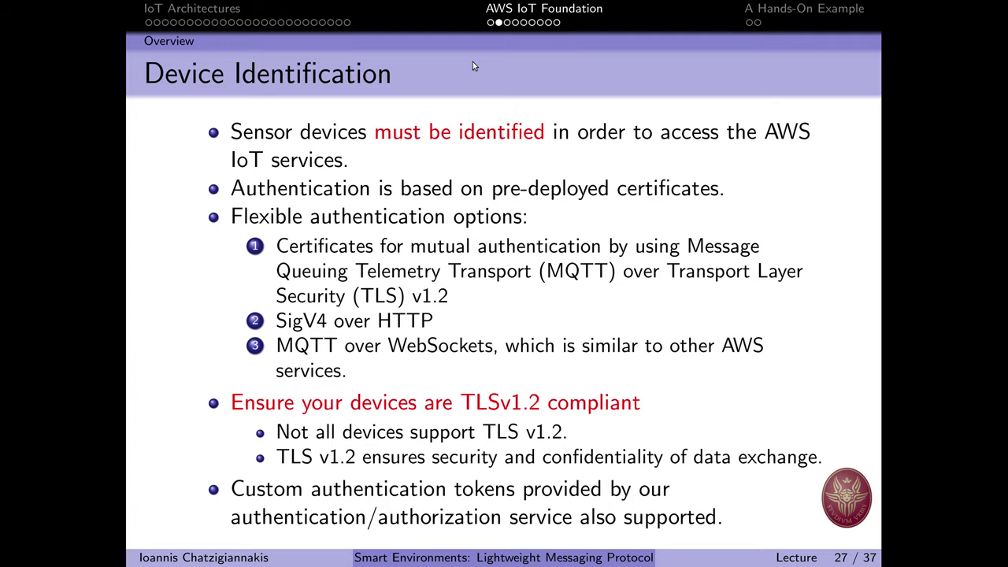
pyautogui.press('Left')
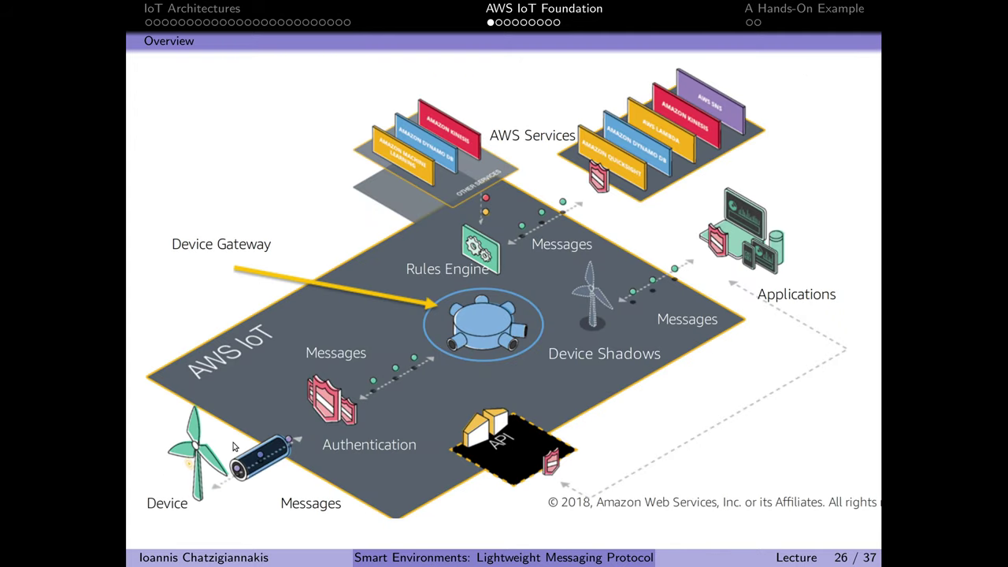